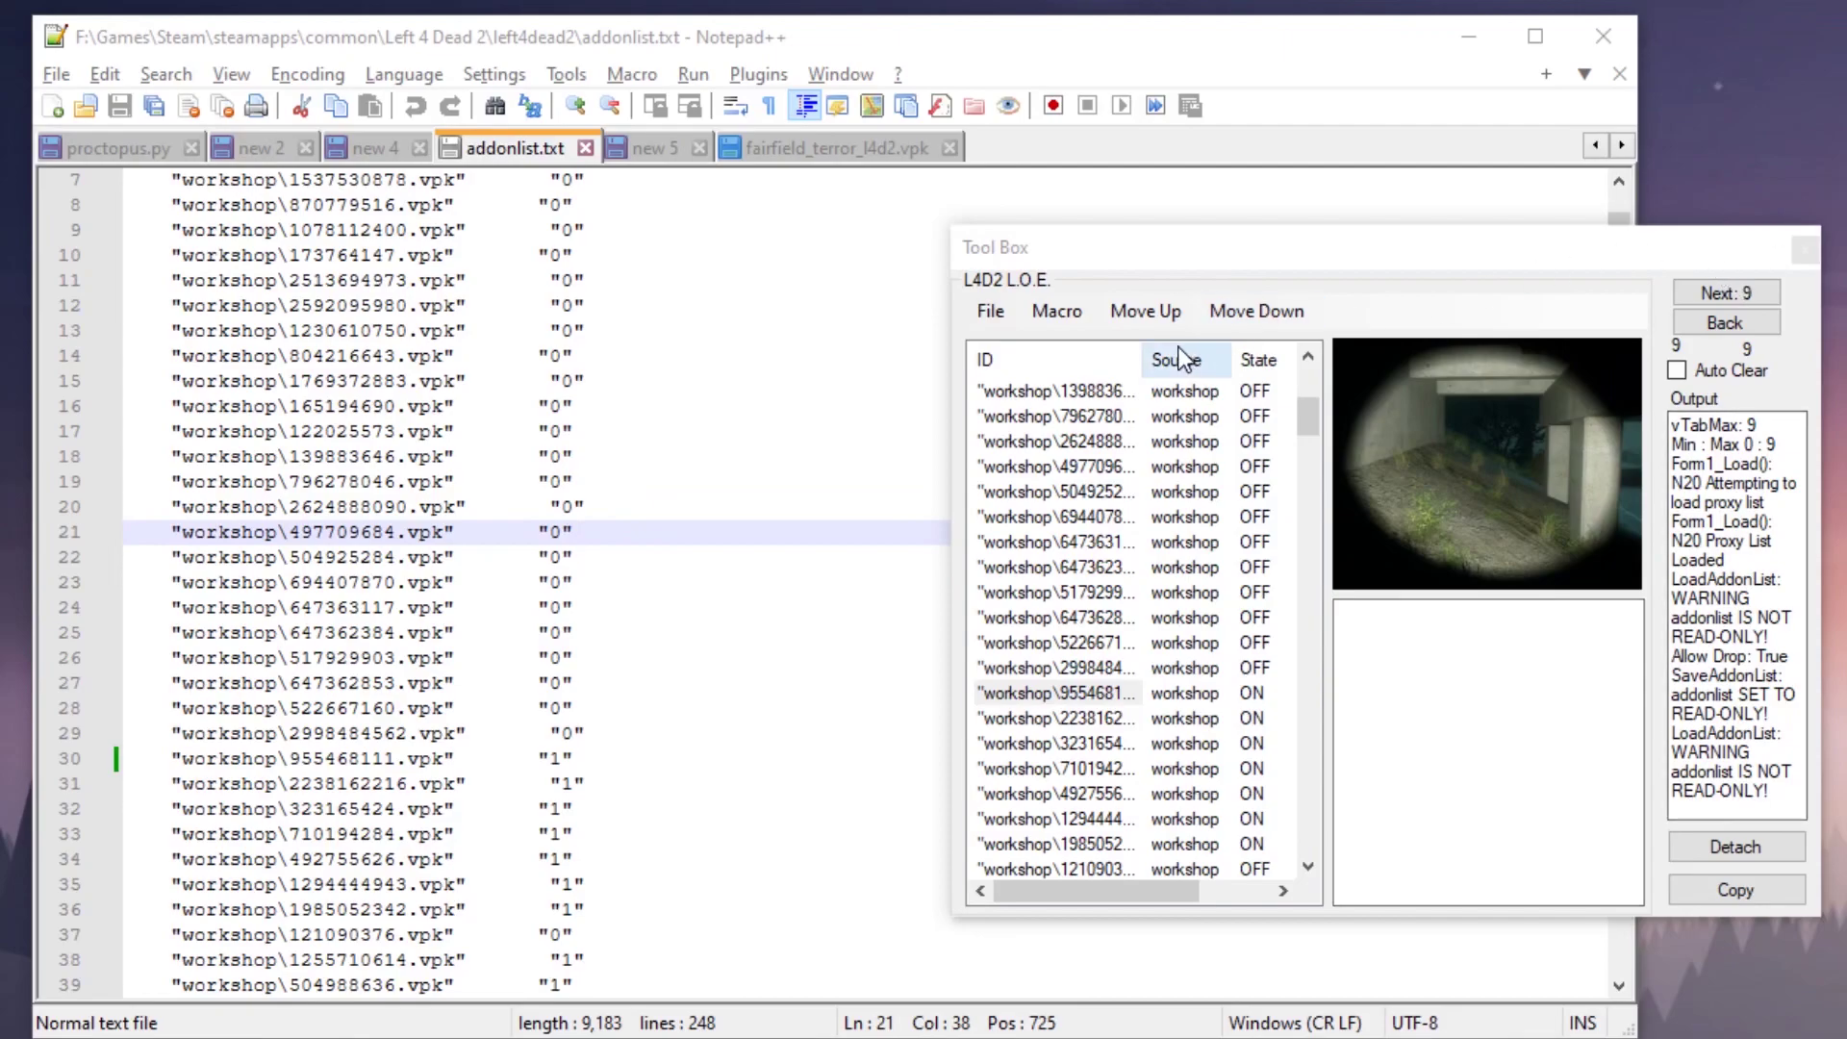
- Choose File > Load addonlist so the folder picker opens at the left4dead2 folder
{"action": "left_click", "coordinate": [996, 322]}
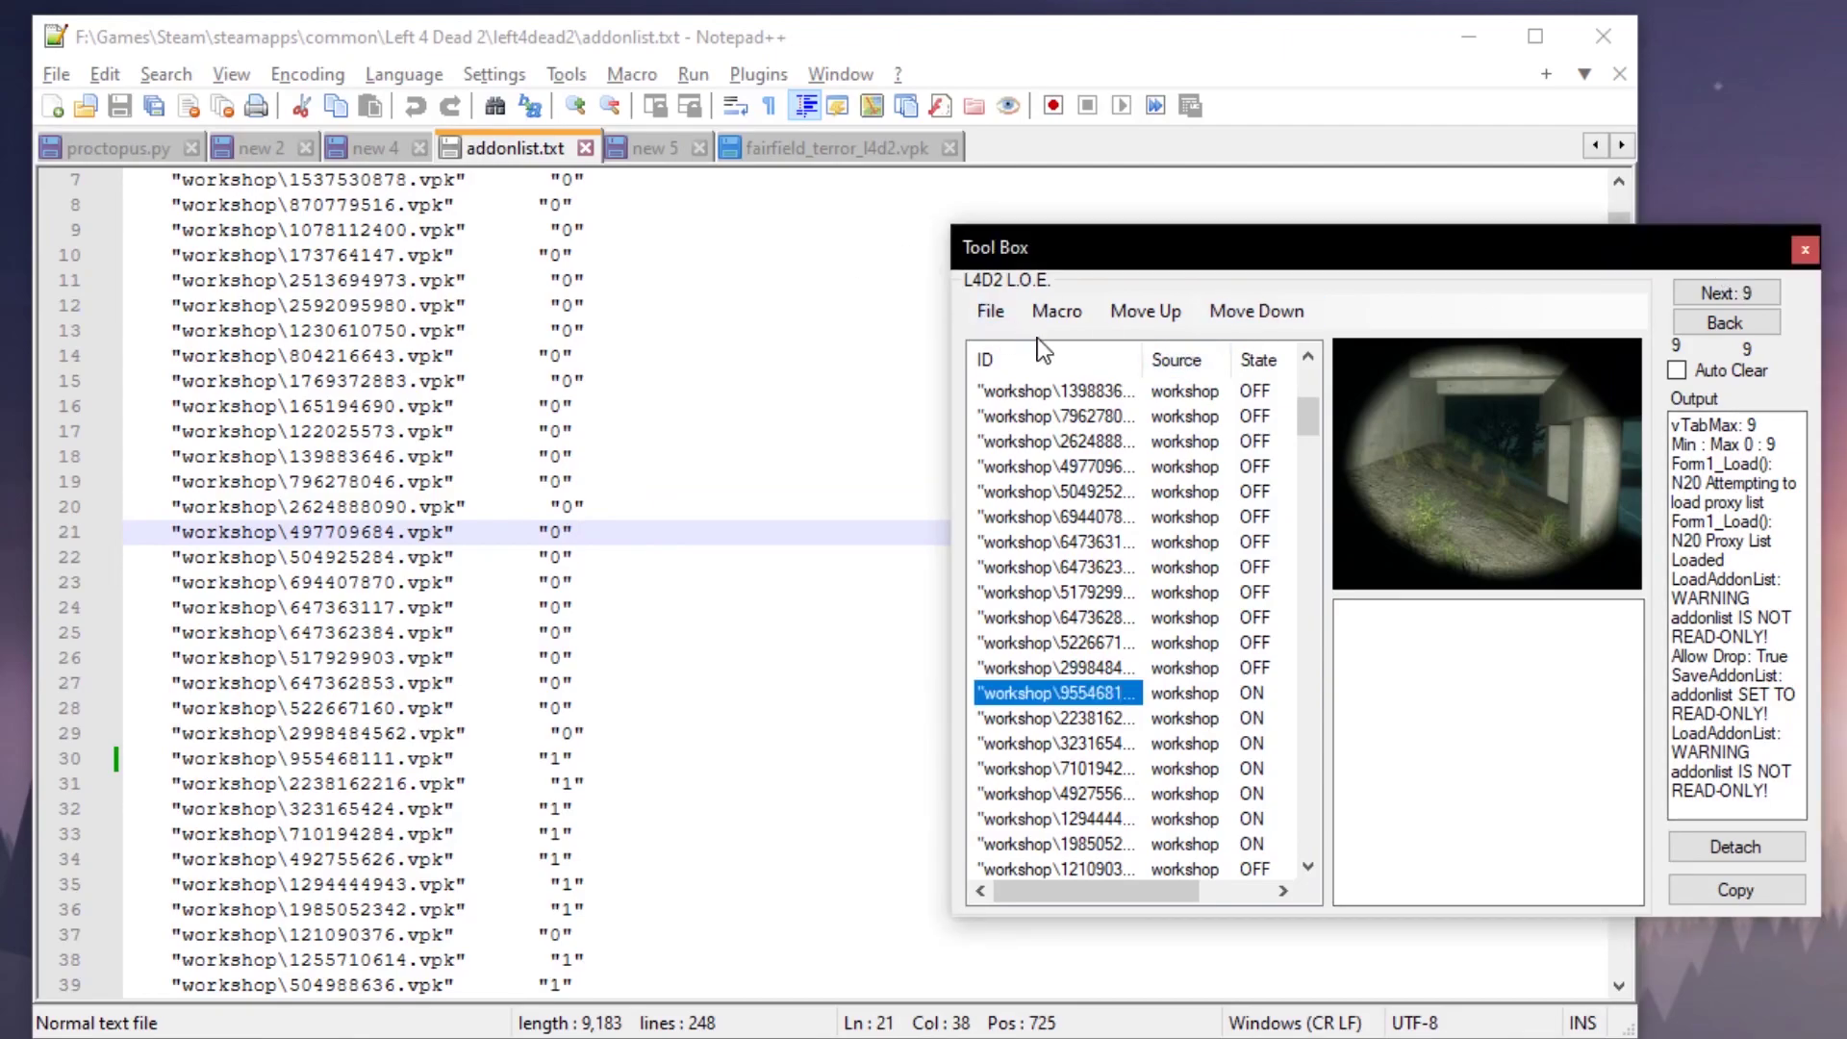
{"action": "left_click", "coordinate": [995, 313]}
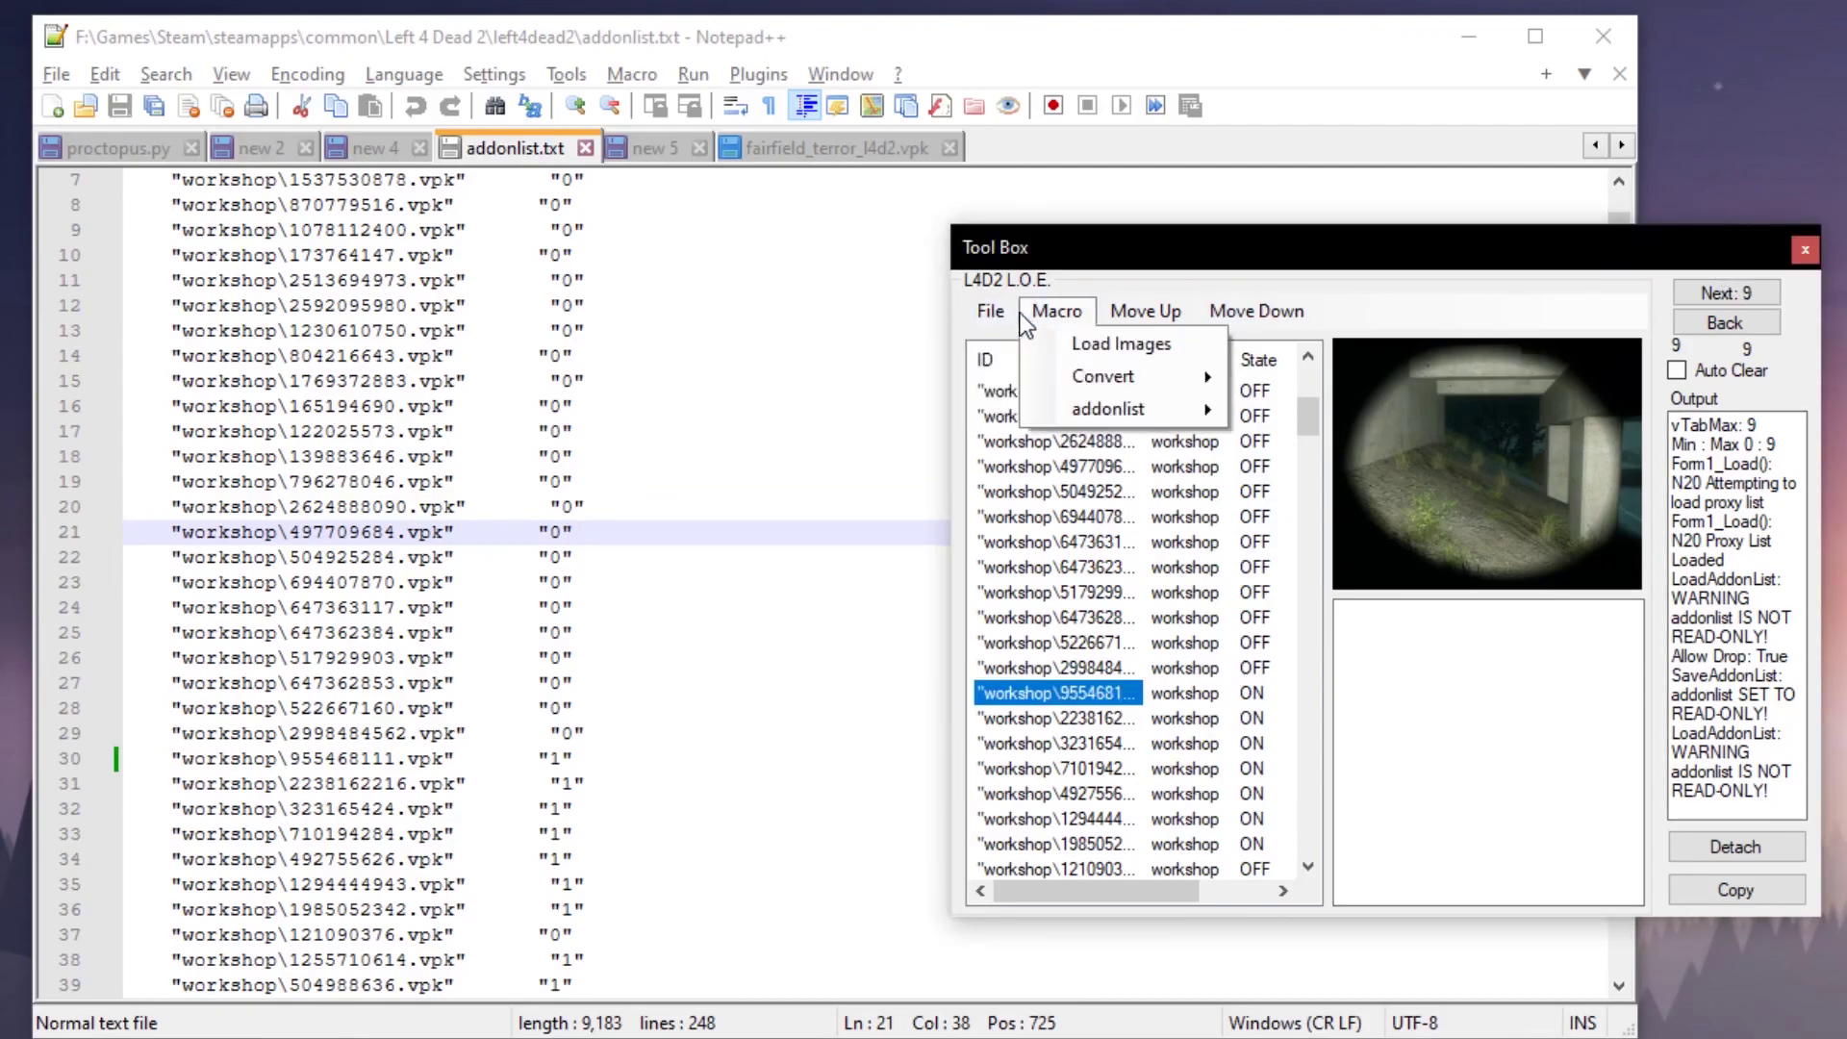
{"action": "left_click", "coordinate": [1018, 316]}
{"action": "left_click", "coordinate": [1007, 319]}
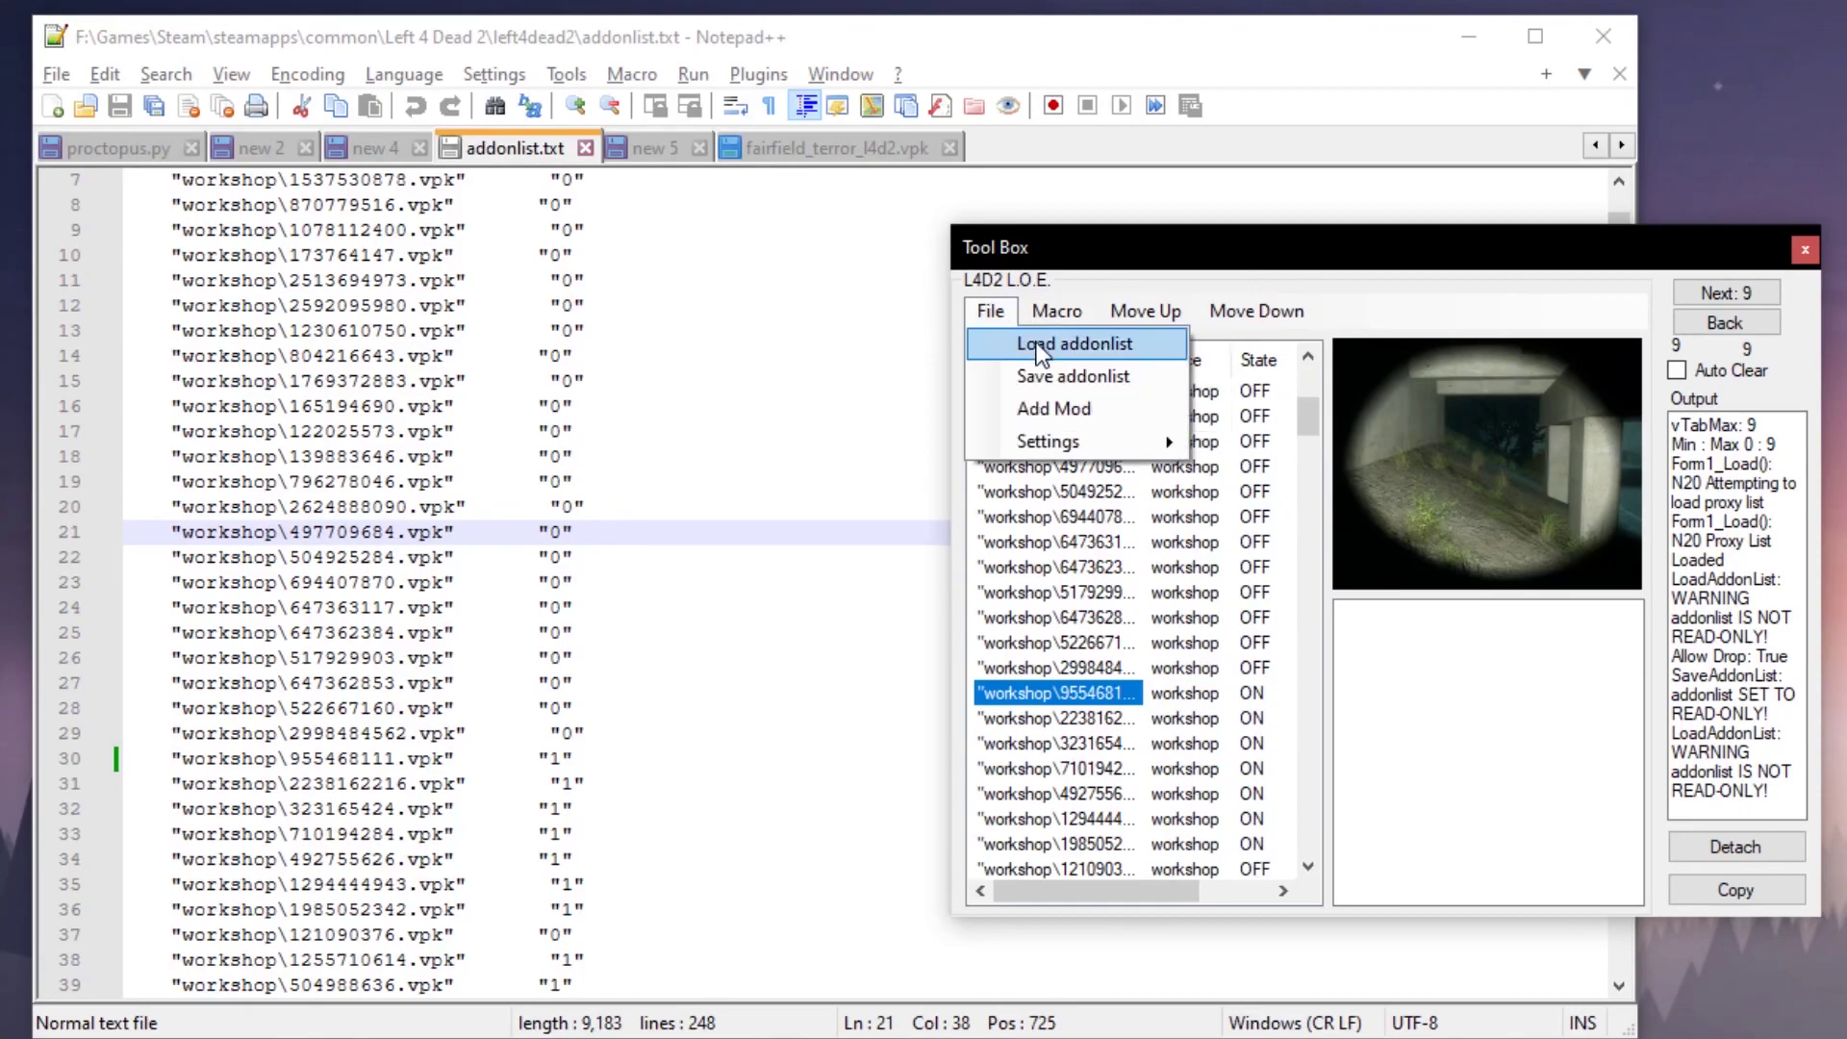
{"action": "left_click", "coordinate": [1038, 348]}
{"action": "left_click_drag", "start_coordinate": [862, 73], "coordinate": [1513, 140]}
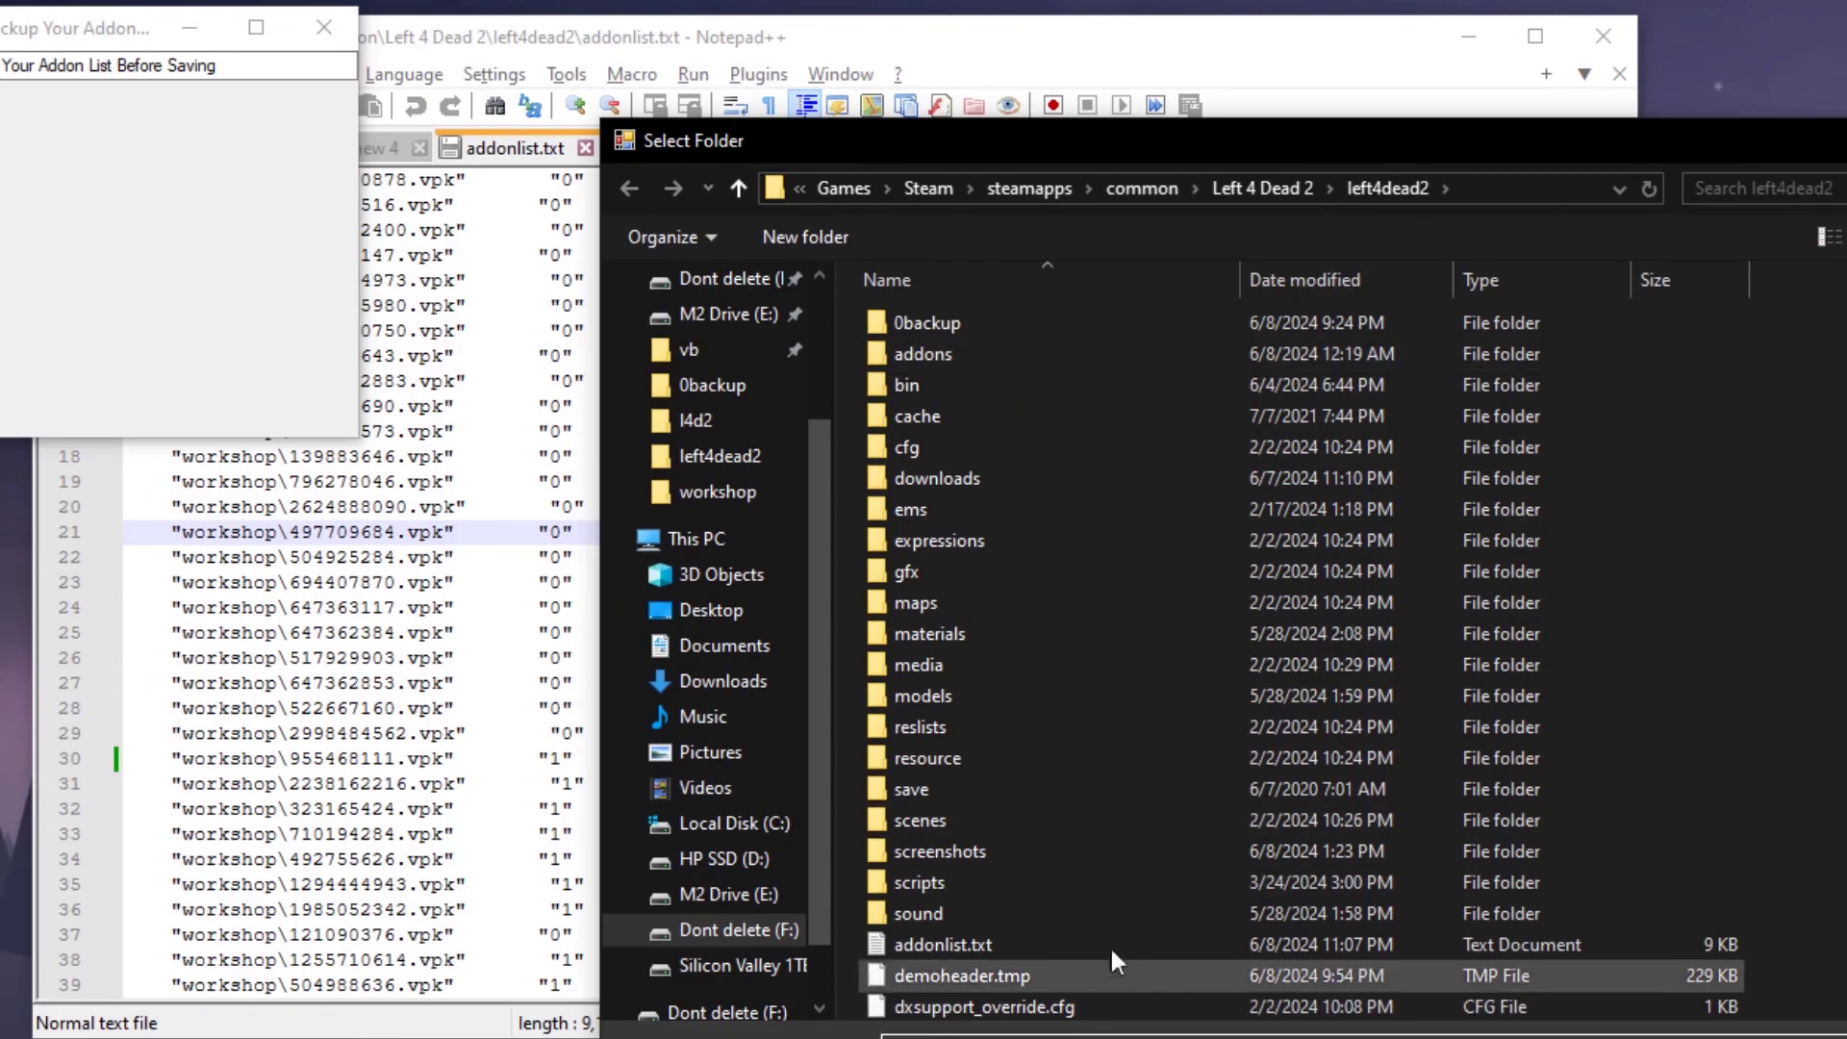
- Load addonlist.txt and run Macro > Load Images to fetch every addon's preview
{"action": "double_click", "coordinate": [1020, 949]}
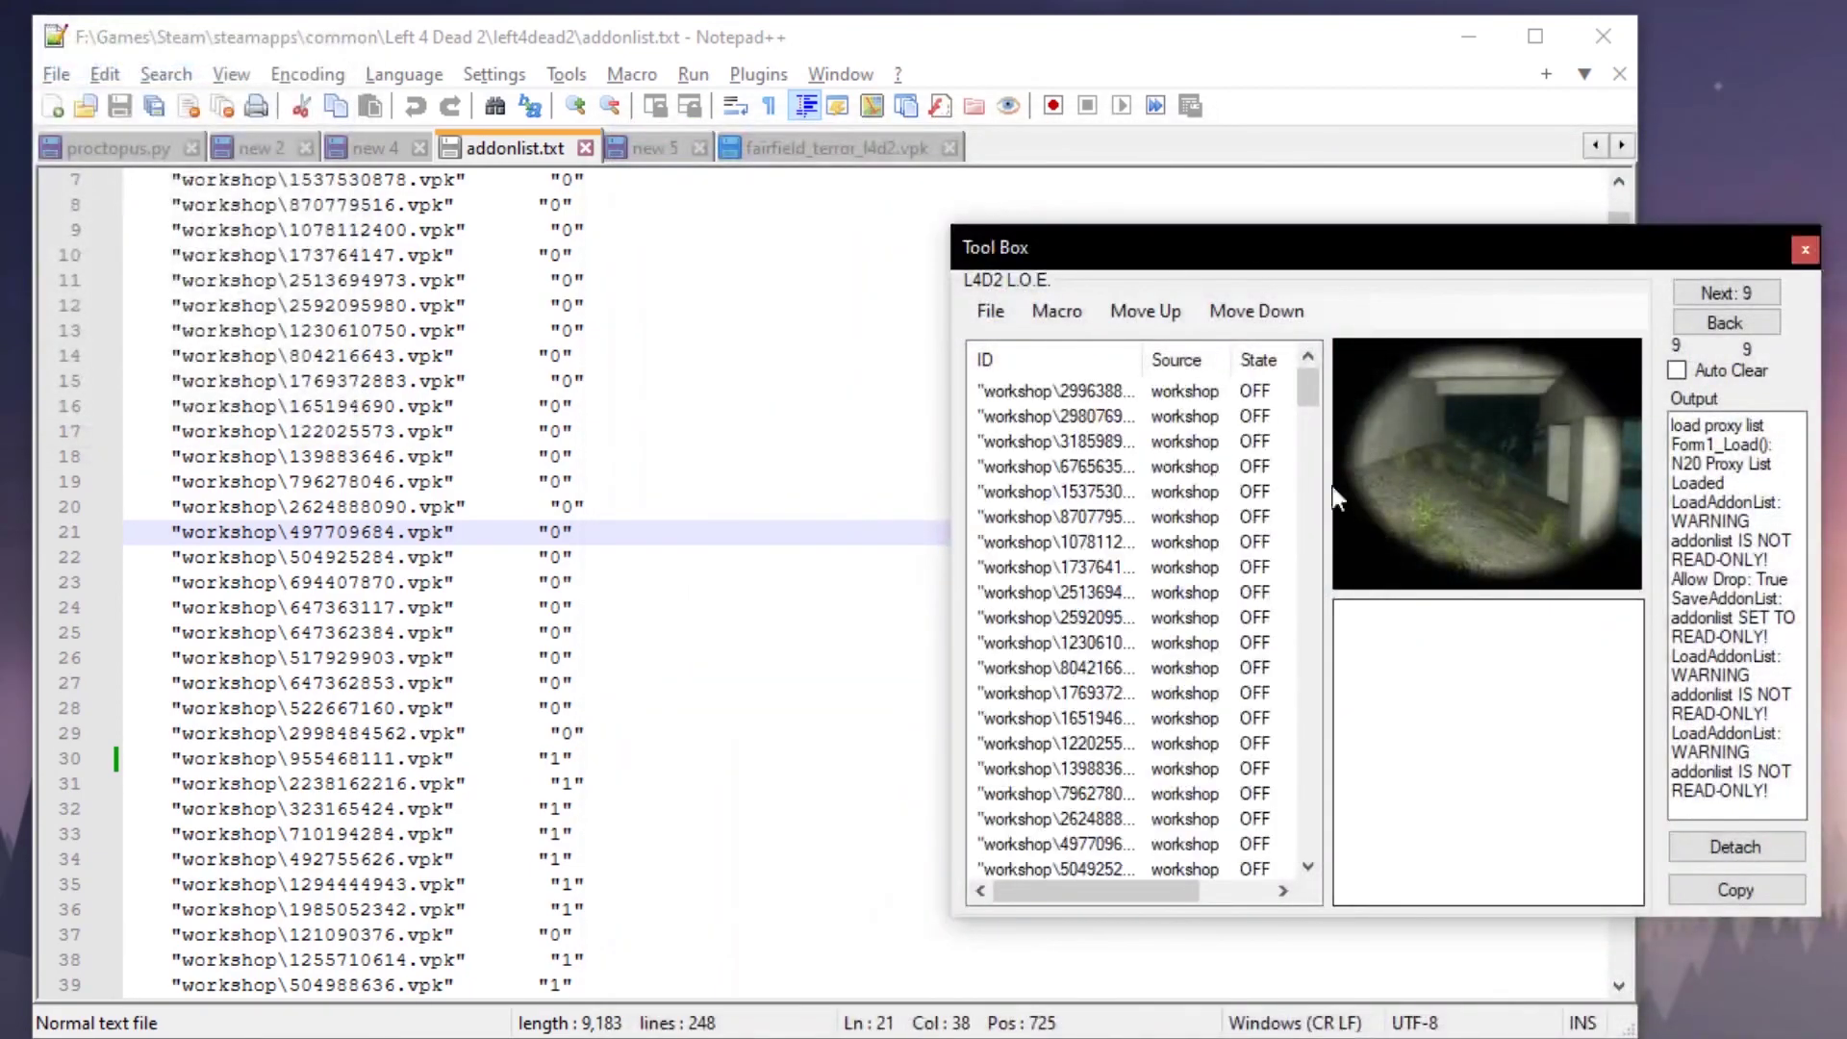
{"action": "left_click_drag", "start_coordinate": [1458, 251], "coordinate": [1619, 184]}
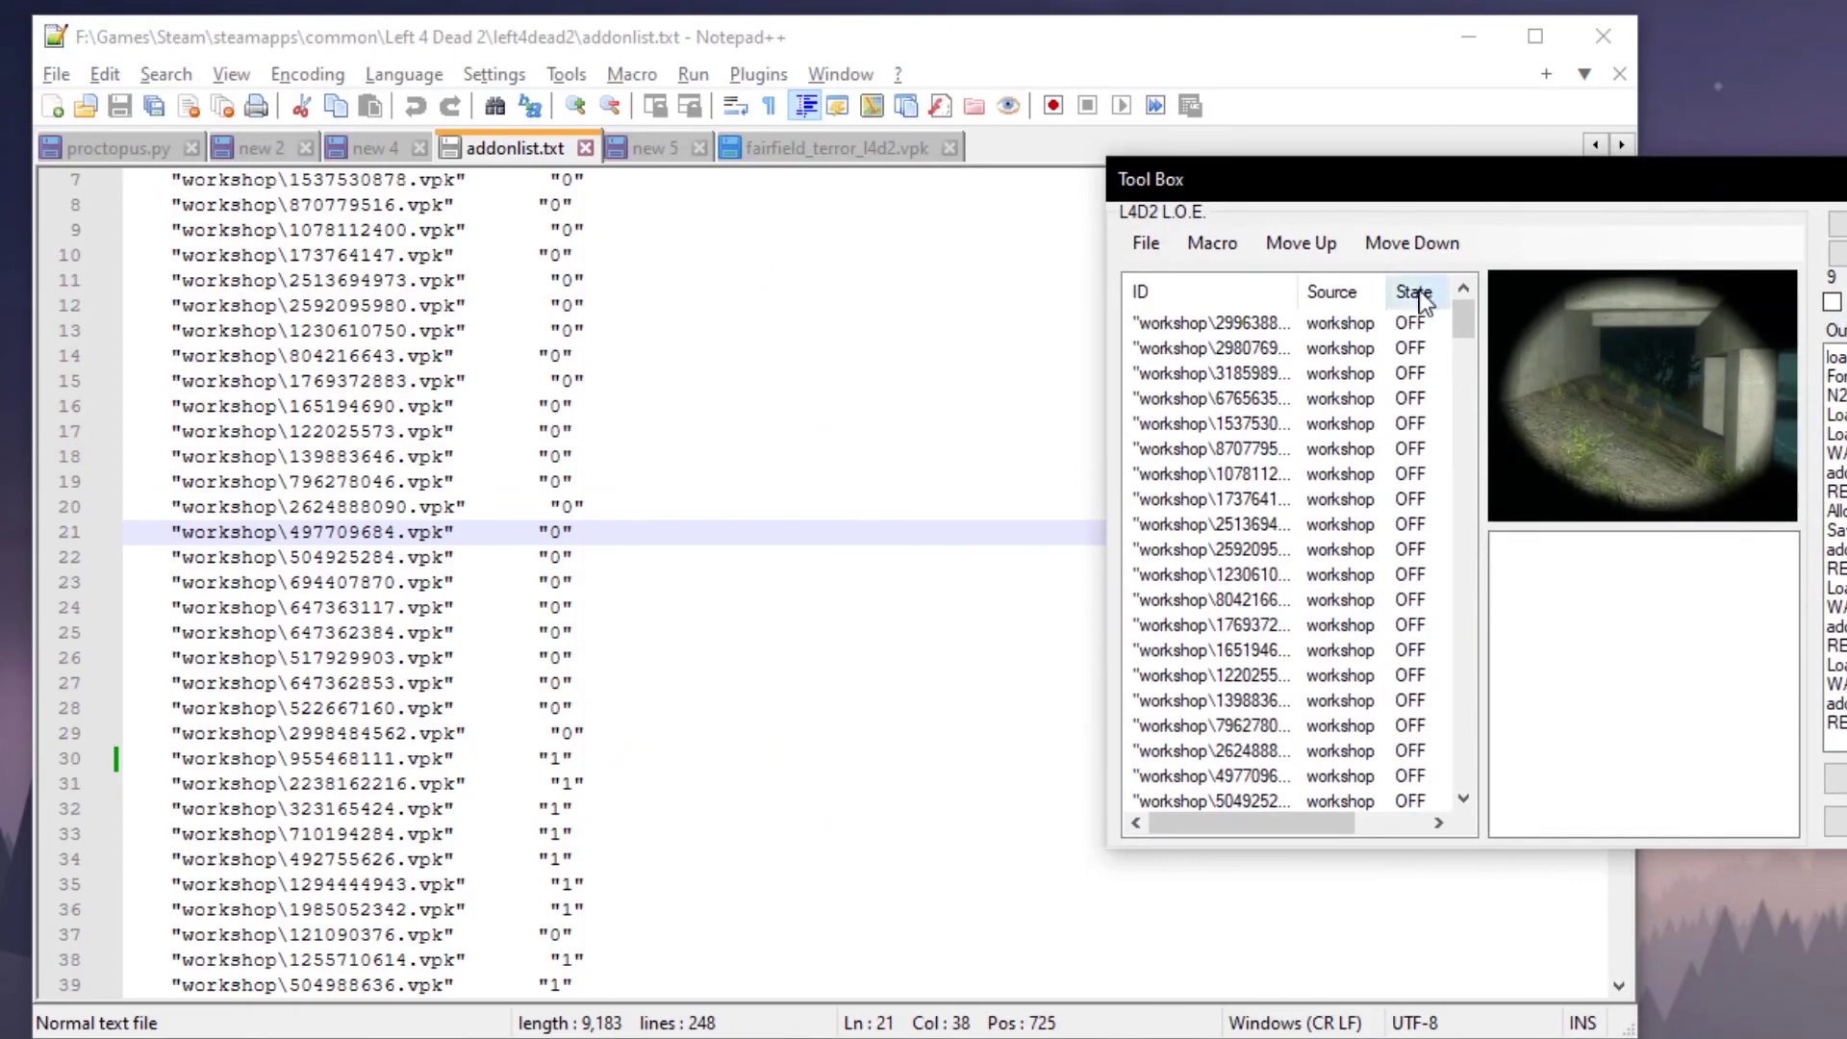
{"action": "left_click", "coordinate": [1213, 243]}
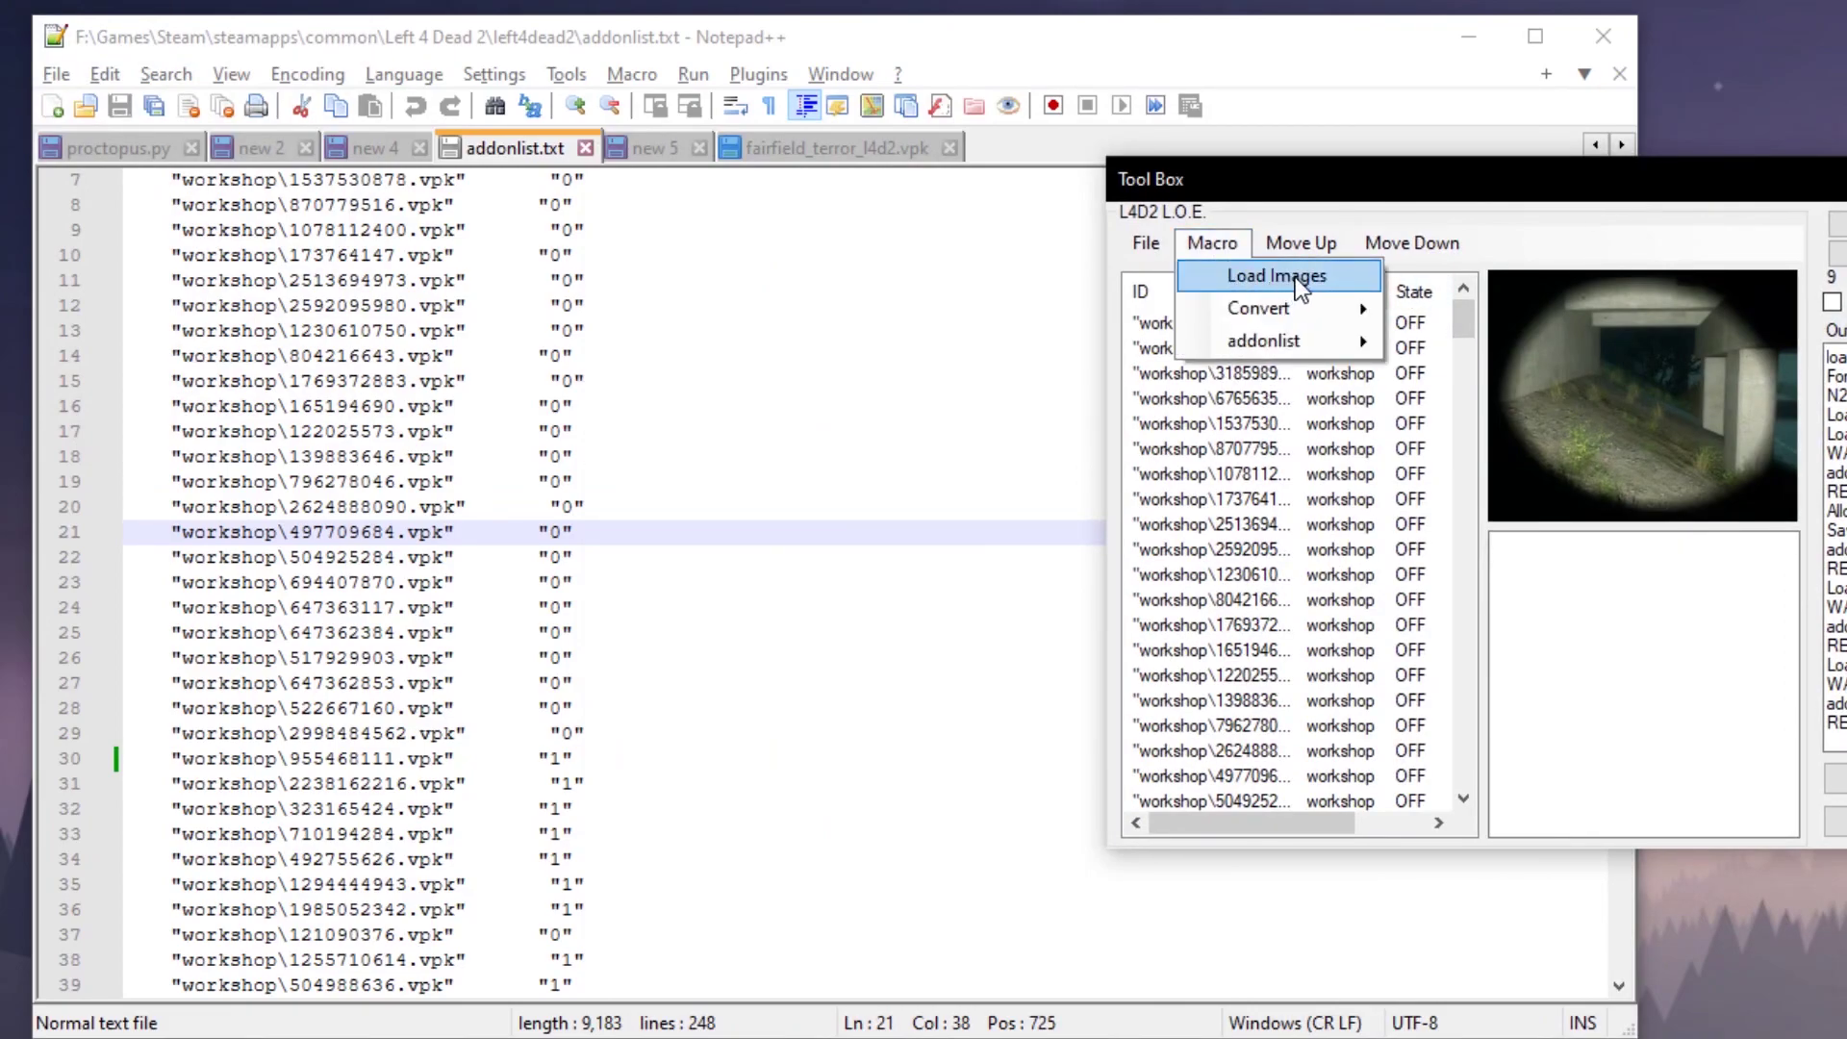
{"action": "left_click", "coordinate": [1295, 277]}
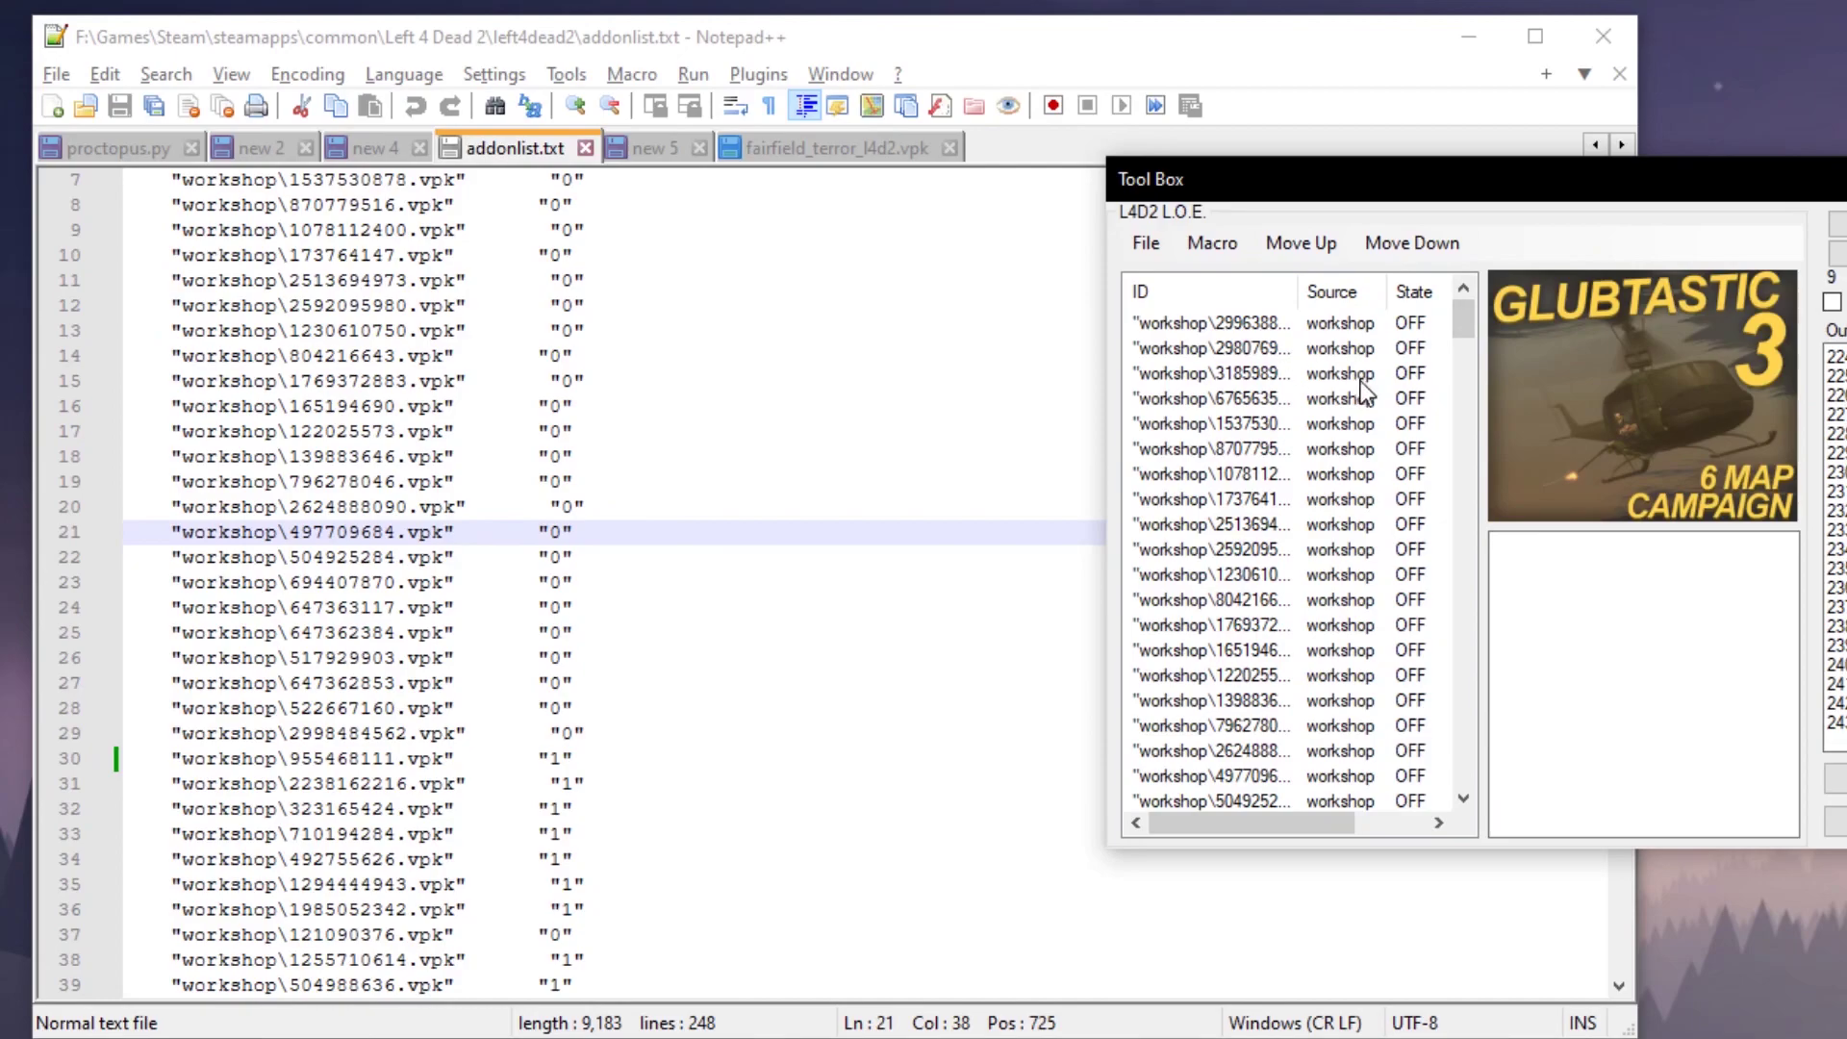
- Preview the second addon, L4D1 Survivors and Glowing Special Infected Eyes
{"action": "left_click", "coordinate": [1239, 349]}
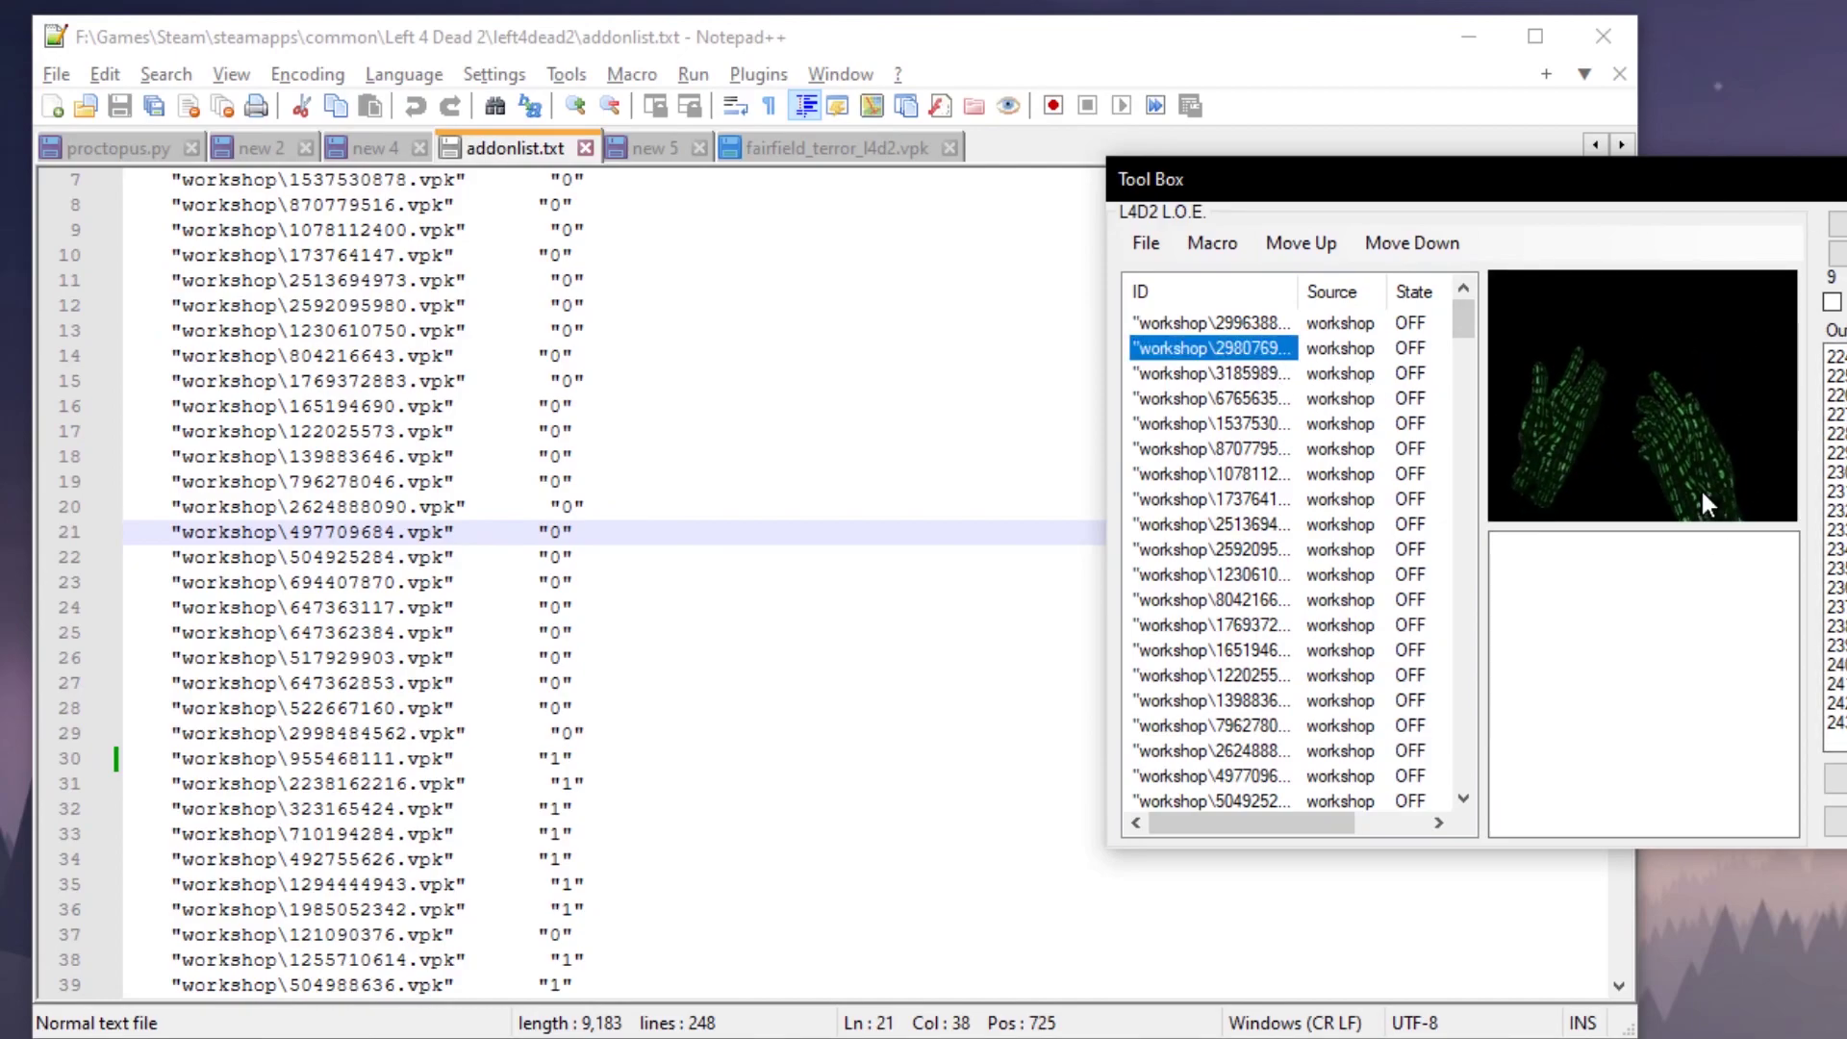
{"action": "key", "text": "Down"}
{"action": "key", "text": "Down"}
{"action": "key", "text": "Down"}
{"action": "key", "text": "Down"}
{"action": "key", "text": "Down"}
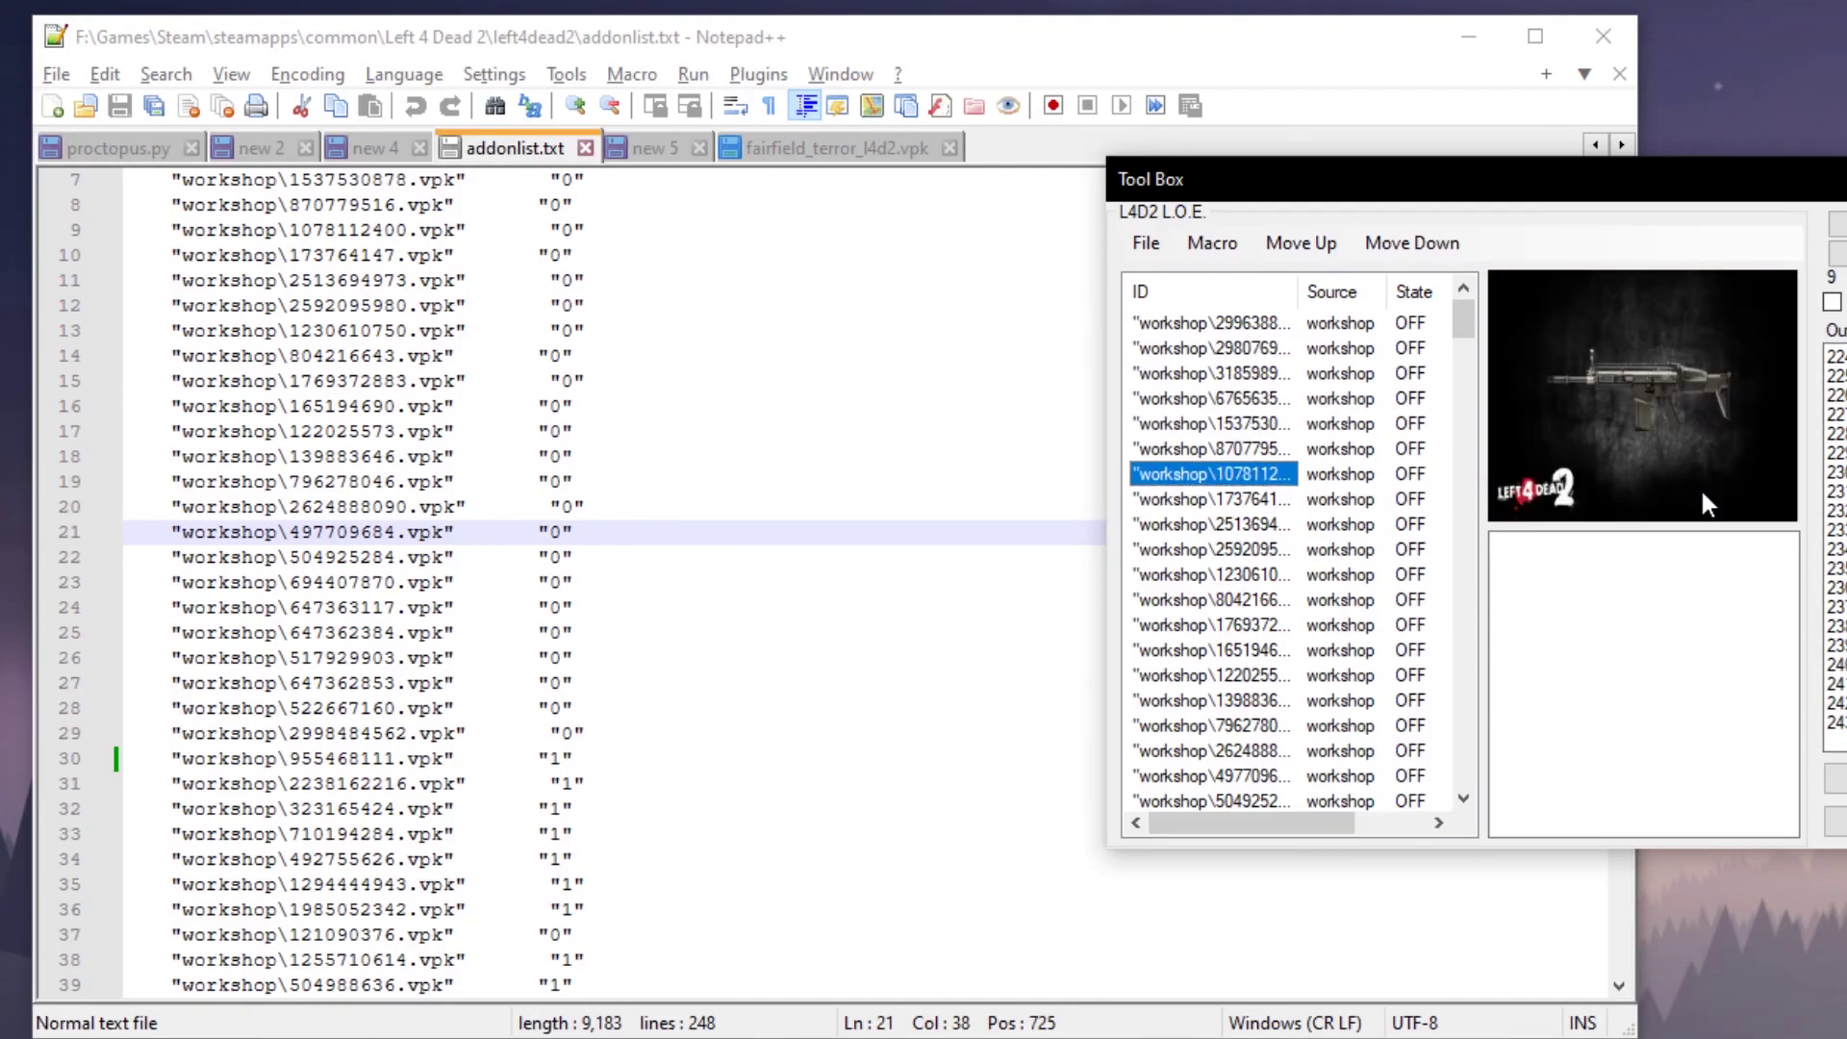
{"action": "key", "text": "Down"}
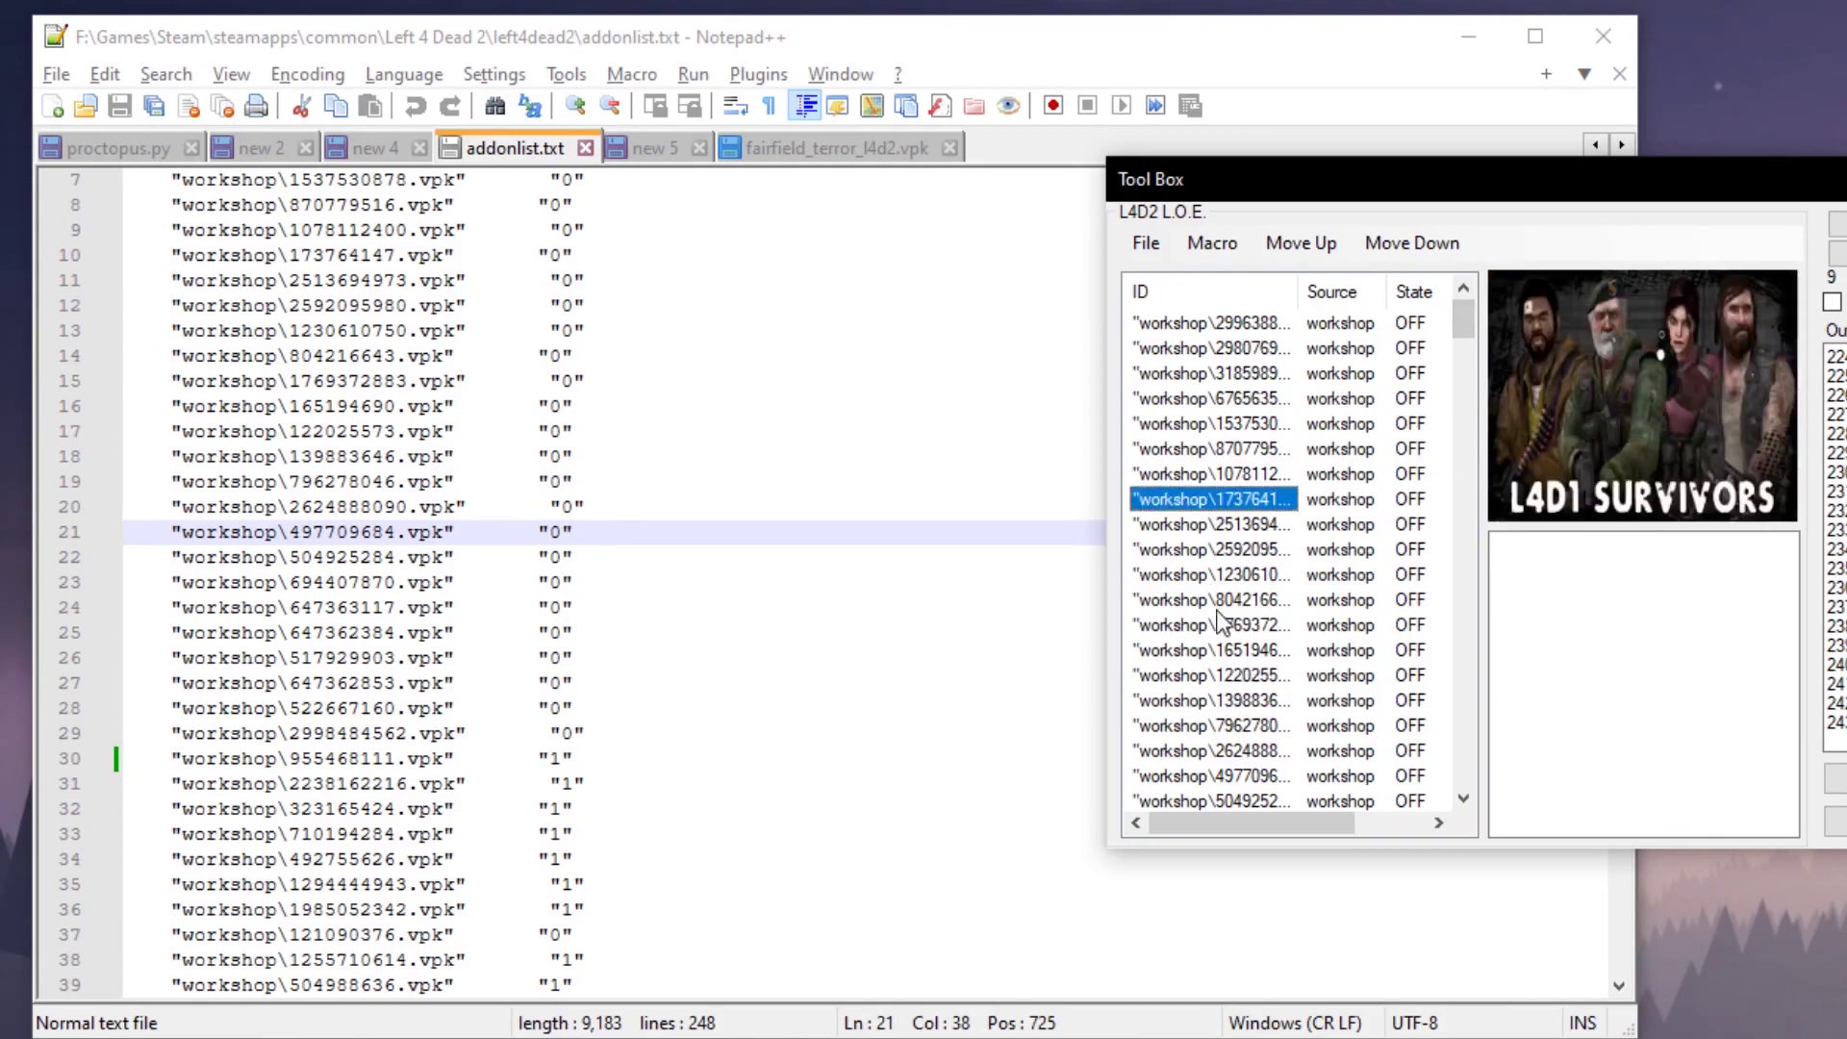
{"action": "left_click", "coordinate": [1222, 625]}
{"action": "left_click", "coordinate": [1251, 423]}
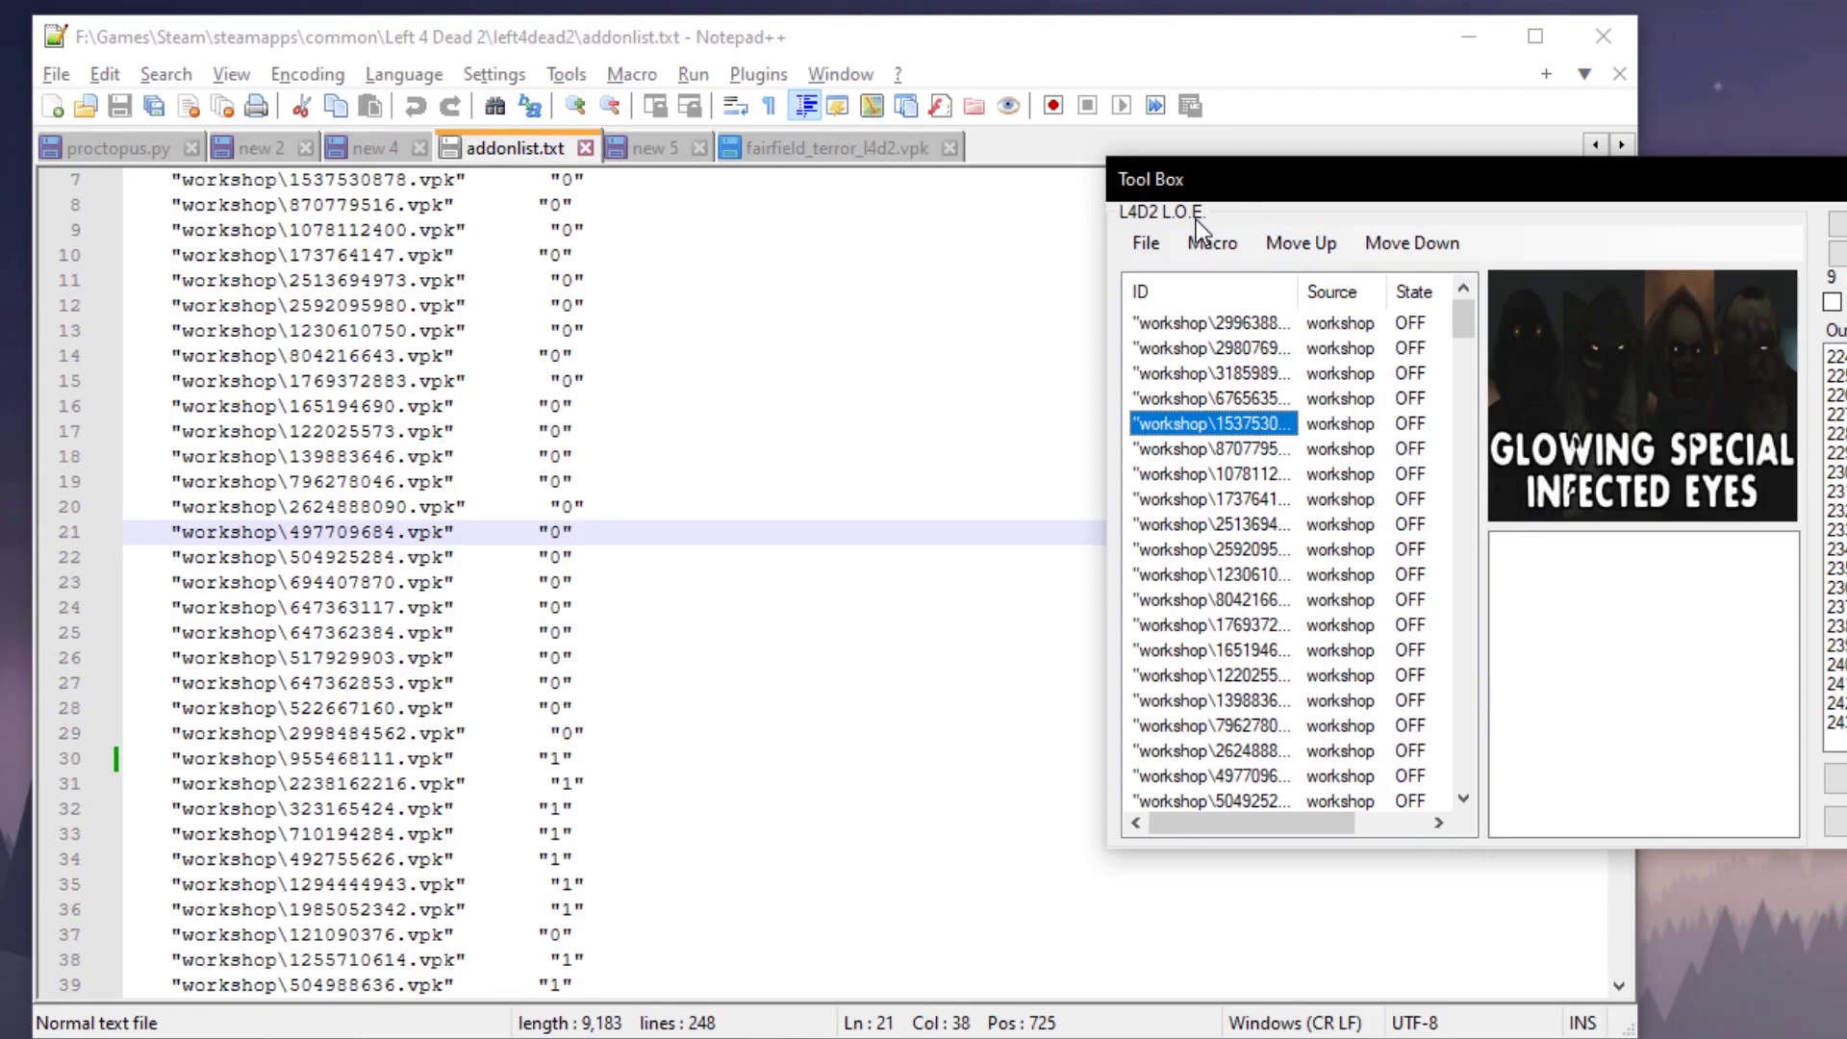
- Fetch the description of the green survivor viewmodel arms addon with Get Description
{"action": "left_click", "coordinate": [1144, 243]}
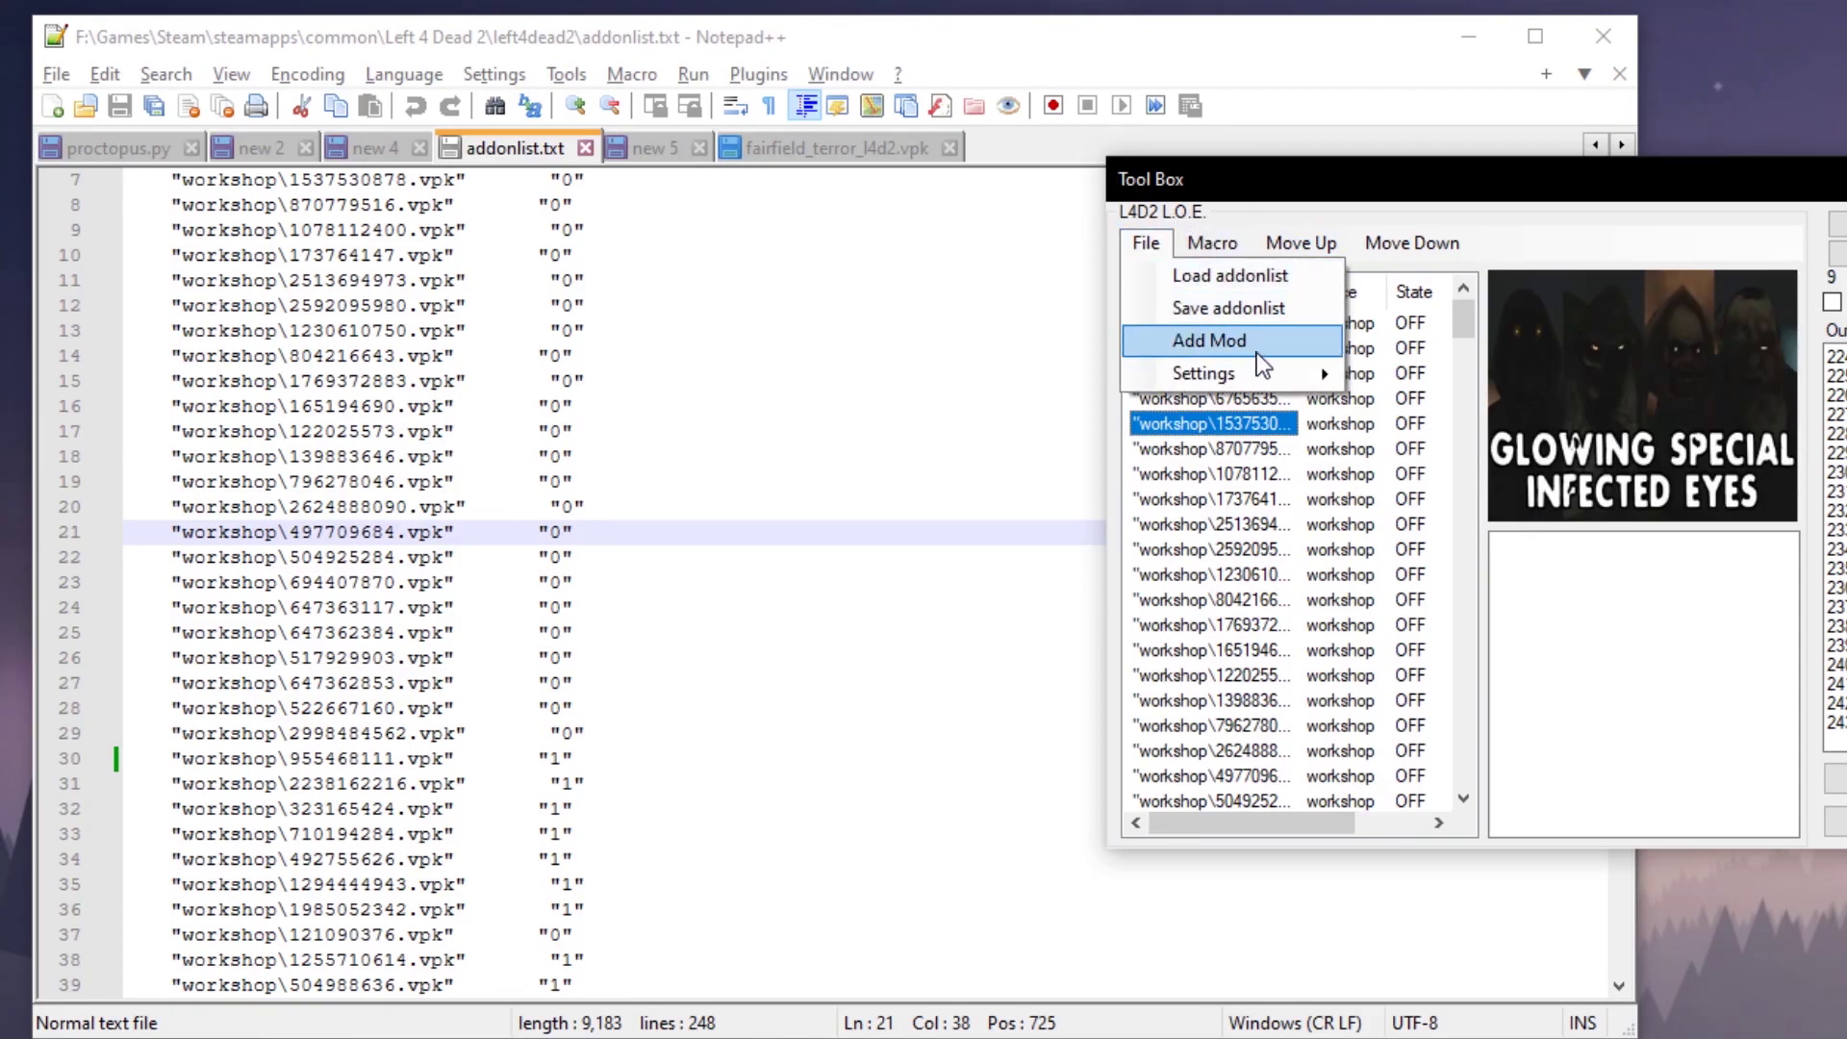
{"action": "key", "text": "Escape"}
{"action": "right_click", "coordinate": [1198, 348]}
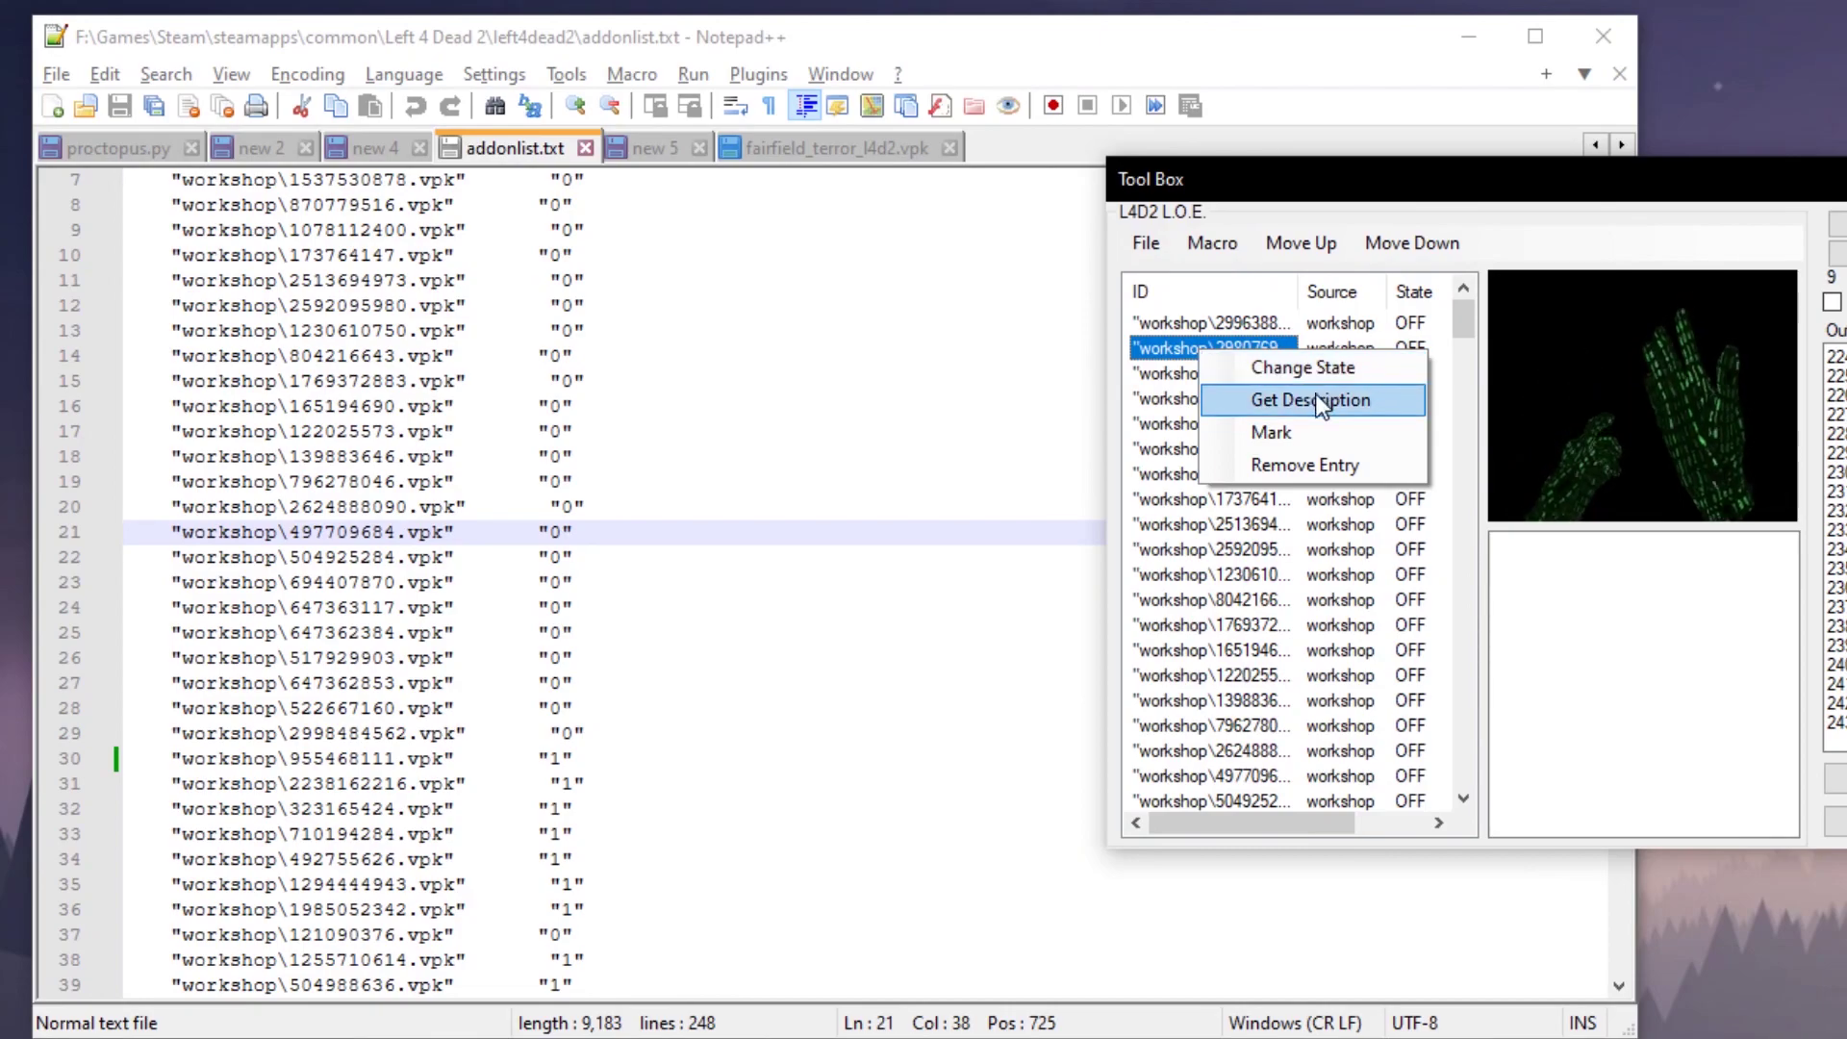
{"action": "left_click", "coordinate": [1314, 399]}
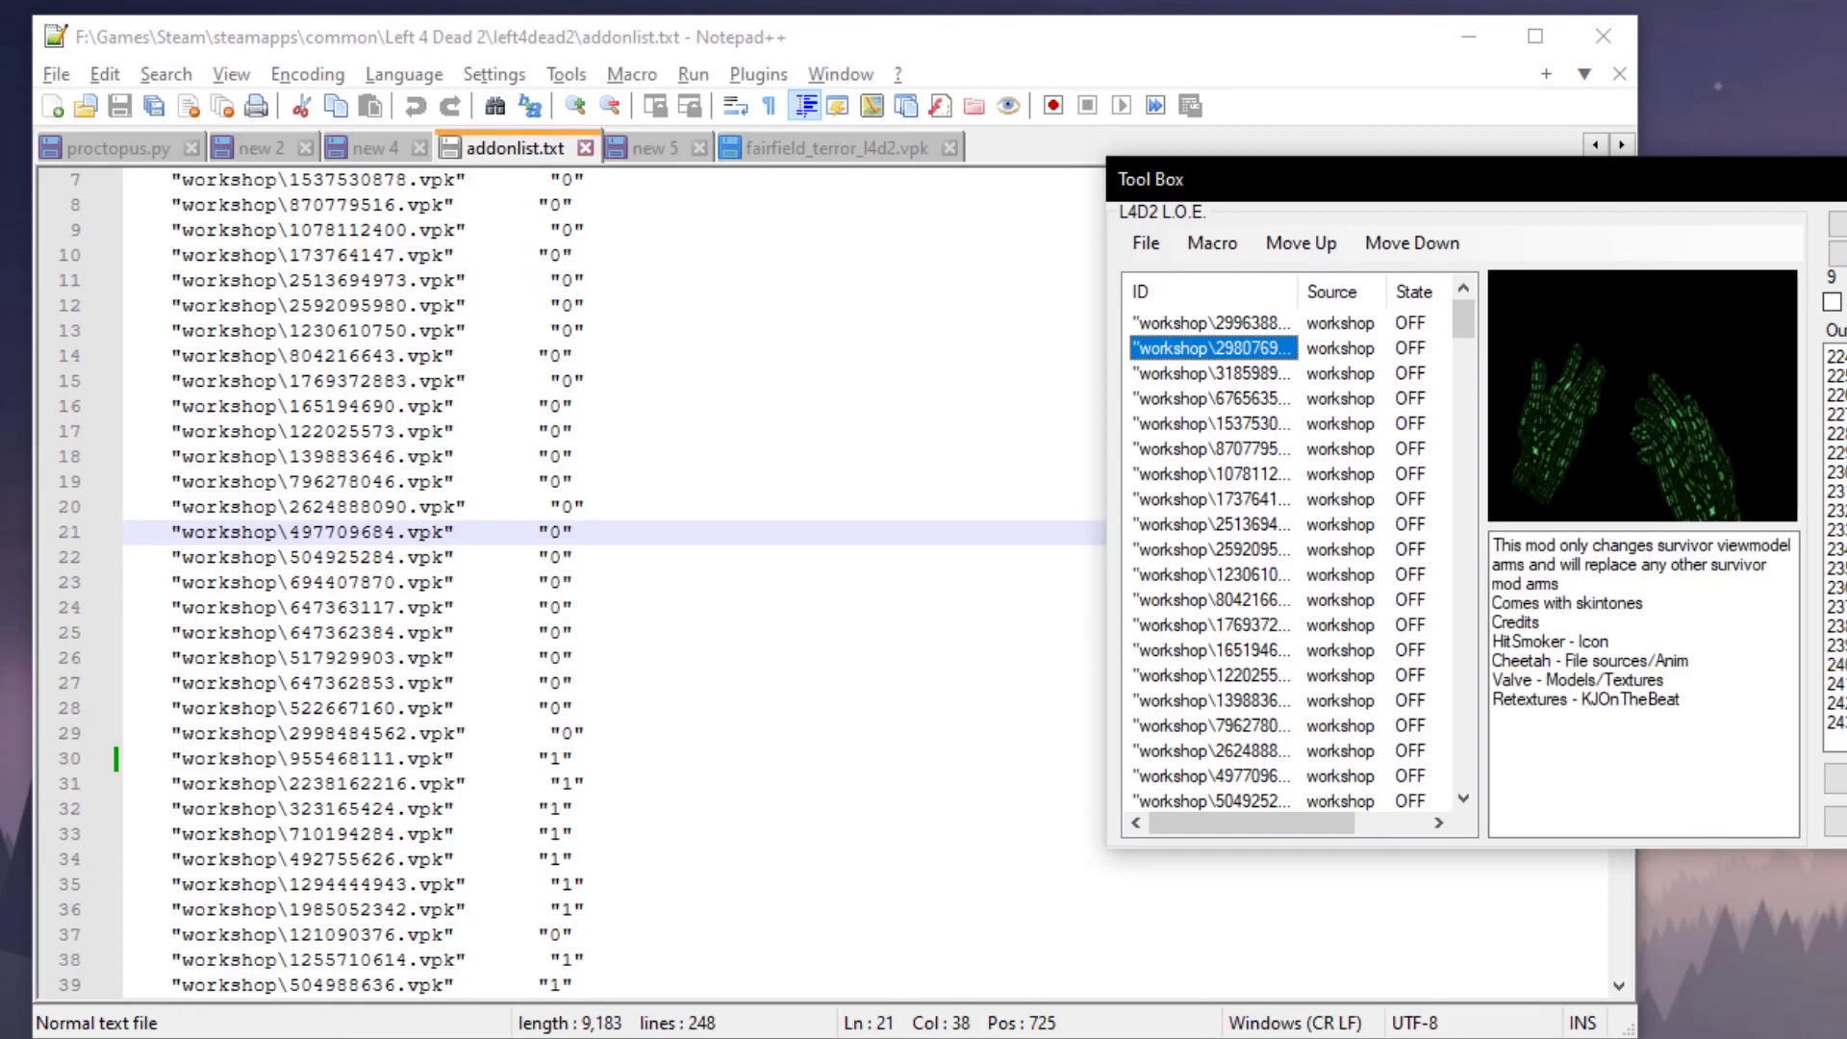
{"action": "left_click", "coordinate": [1146, 243]}
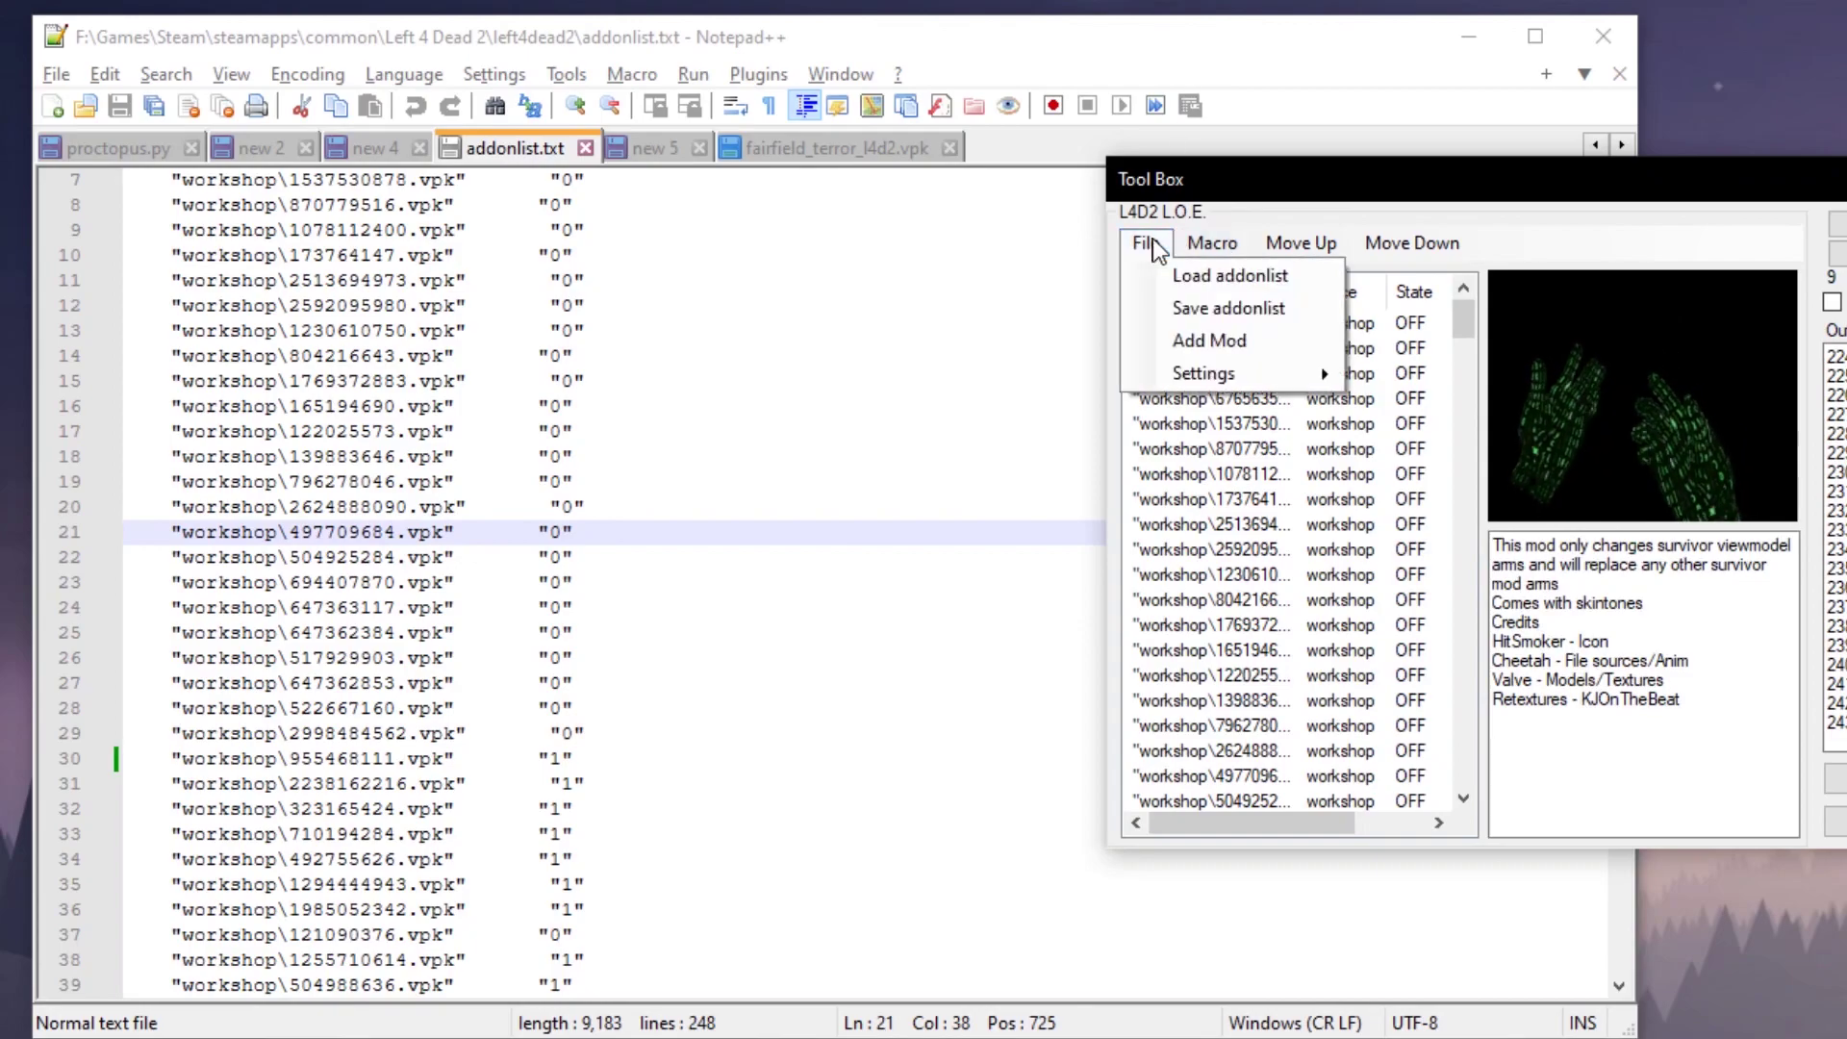
{"action": "mouse_move", "coordinate": [1279, 374]}
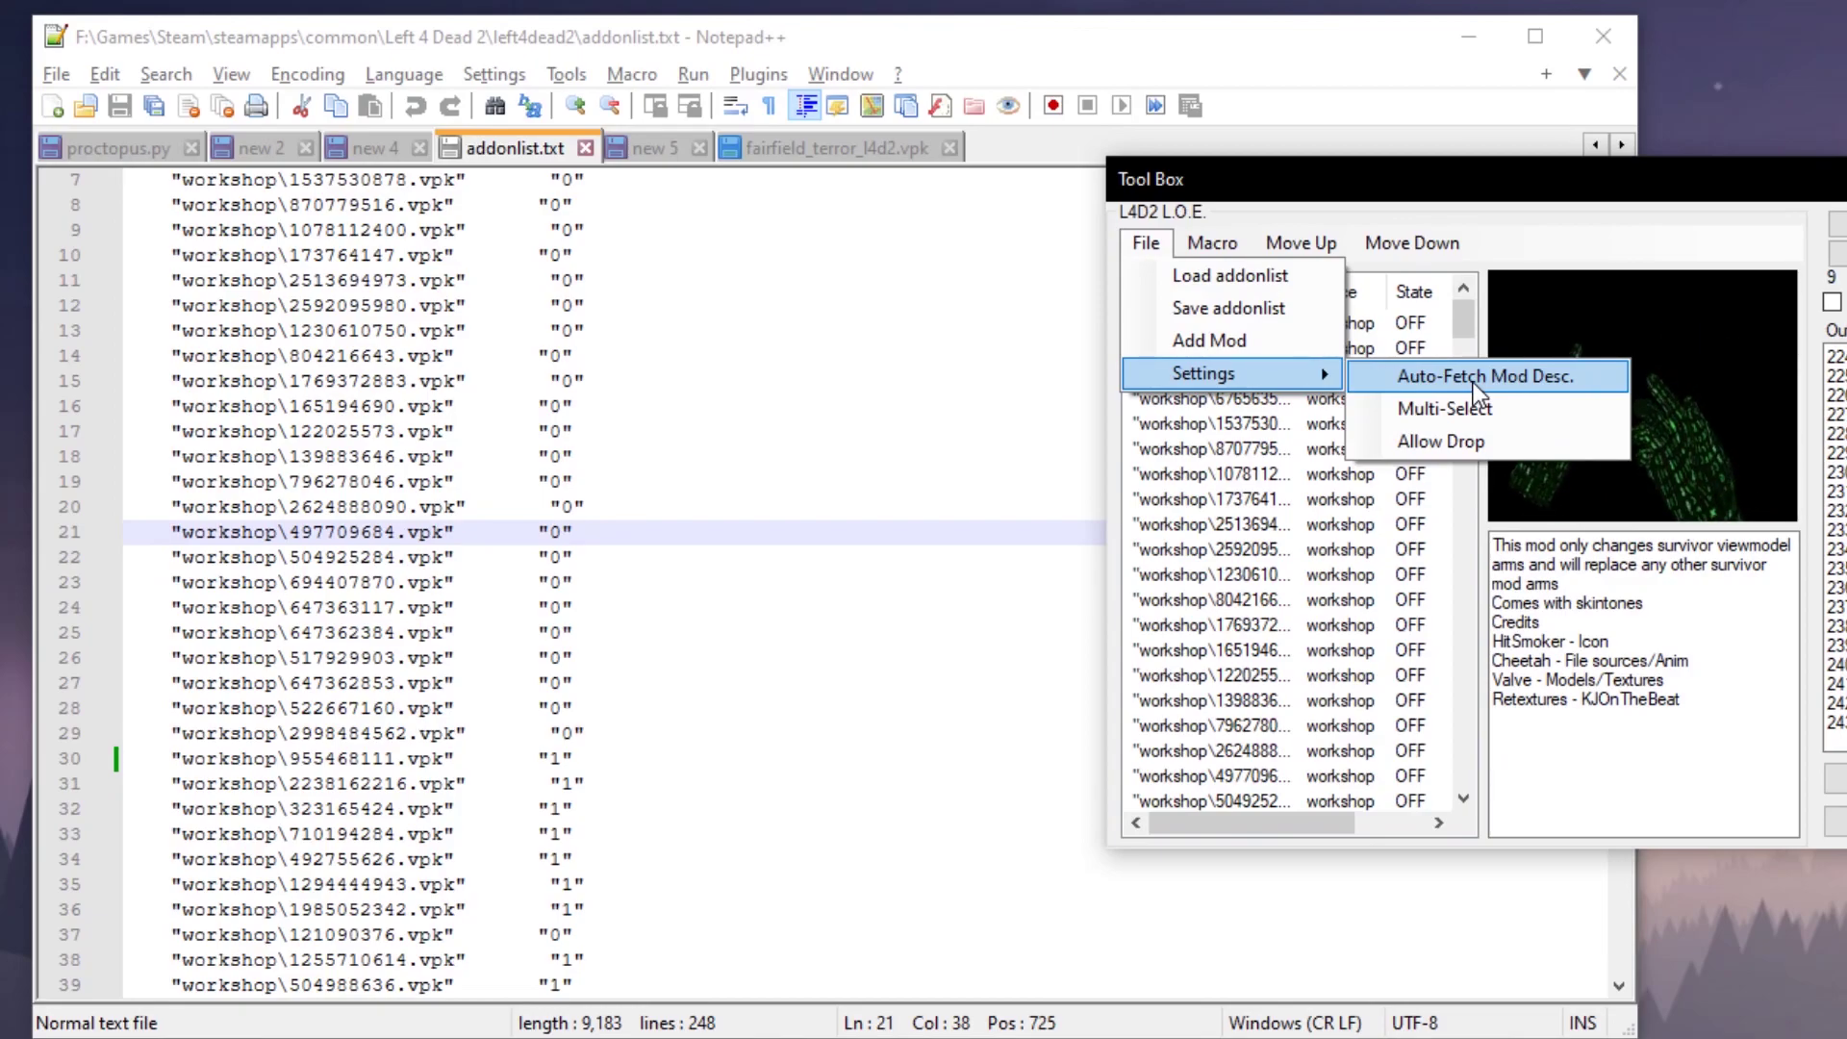
- Mark the Glowing Special Infected Eyes addon, then unmark it again
{"action": "left_click", "coordinate": [1249, 431]}
{"action": "right_click", "coordinate": [1249, 431]}
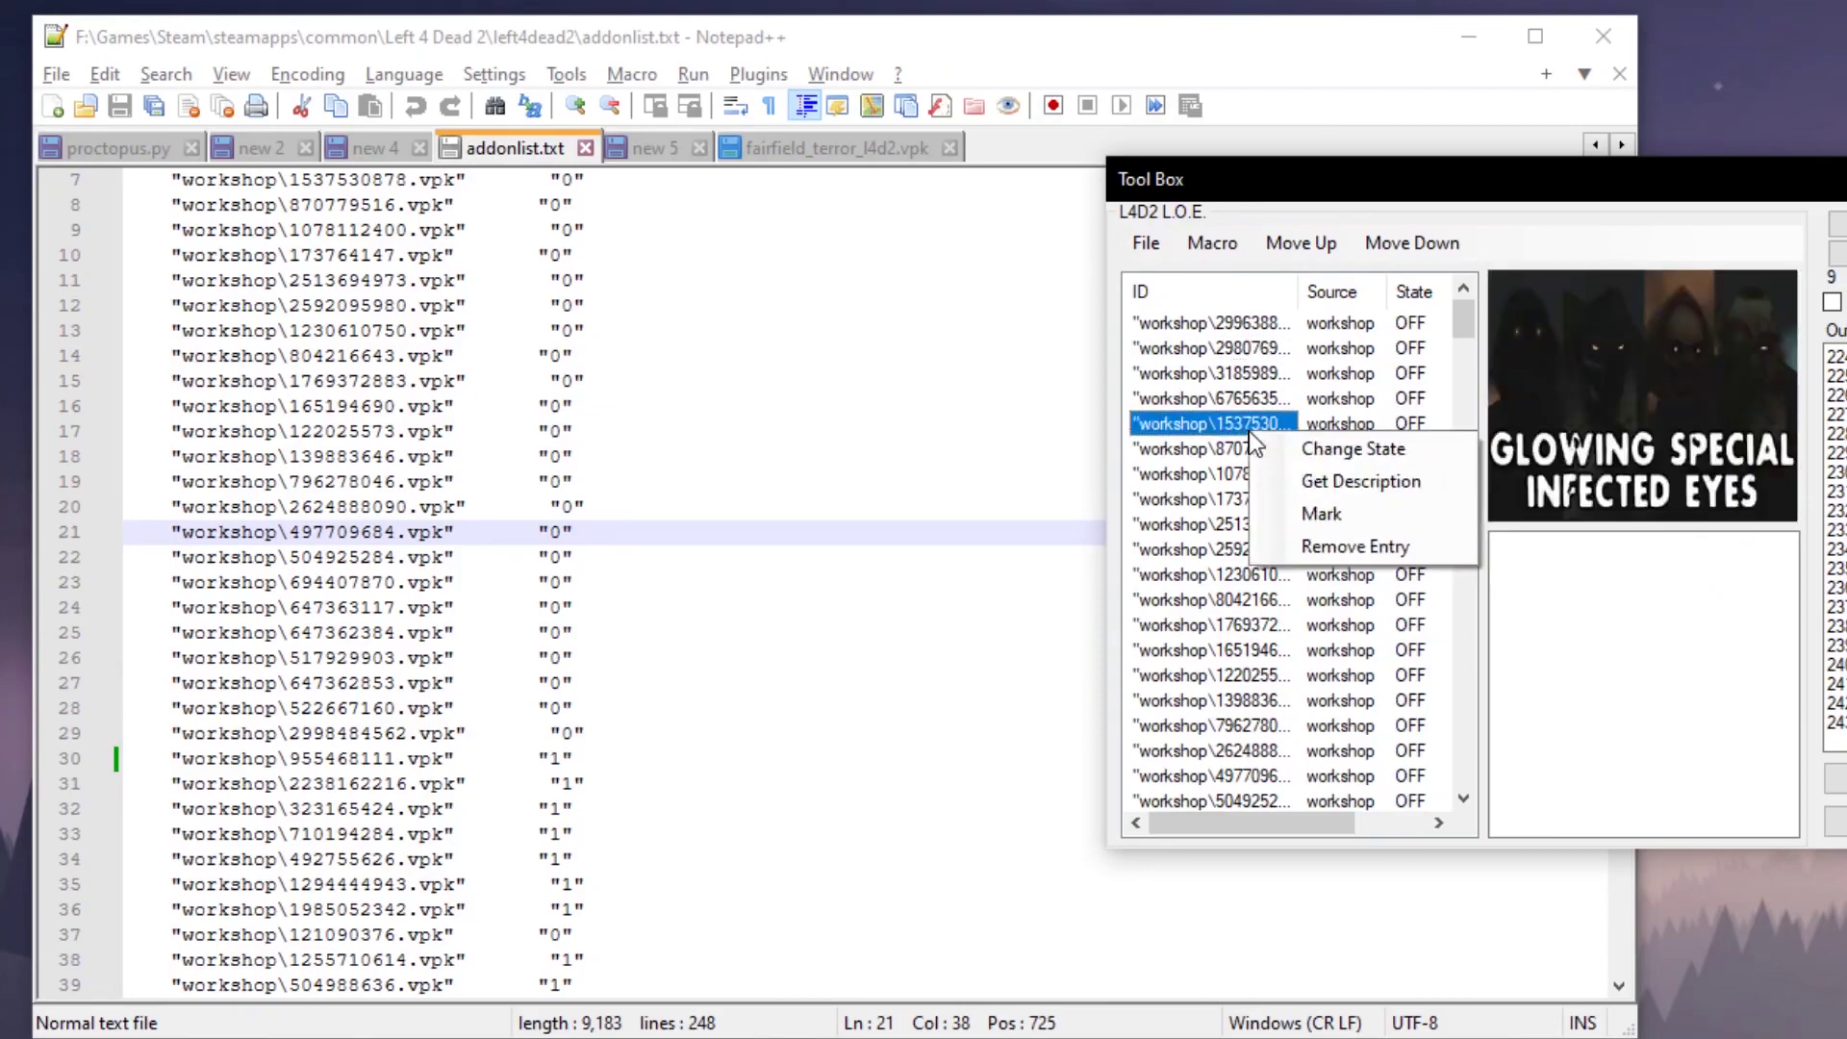
{"action": "left_click", "coordinate": [1345, 512]}
{"action": "key", "text": "Up"}
{"action": "key", "text": "Down"}
{"action": "key", "text": "Down"}
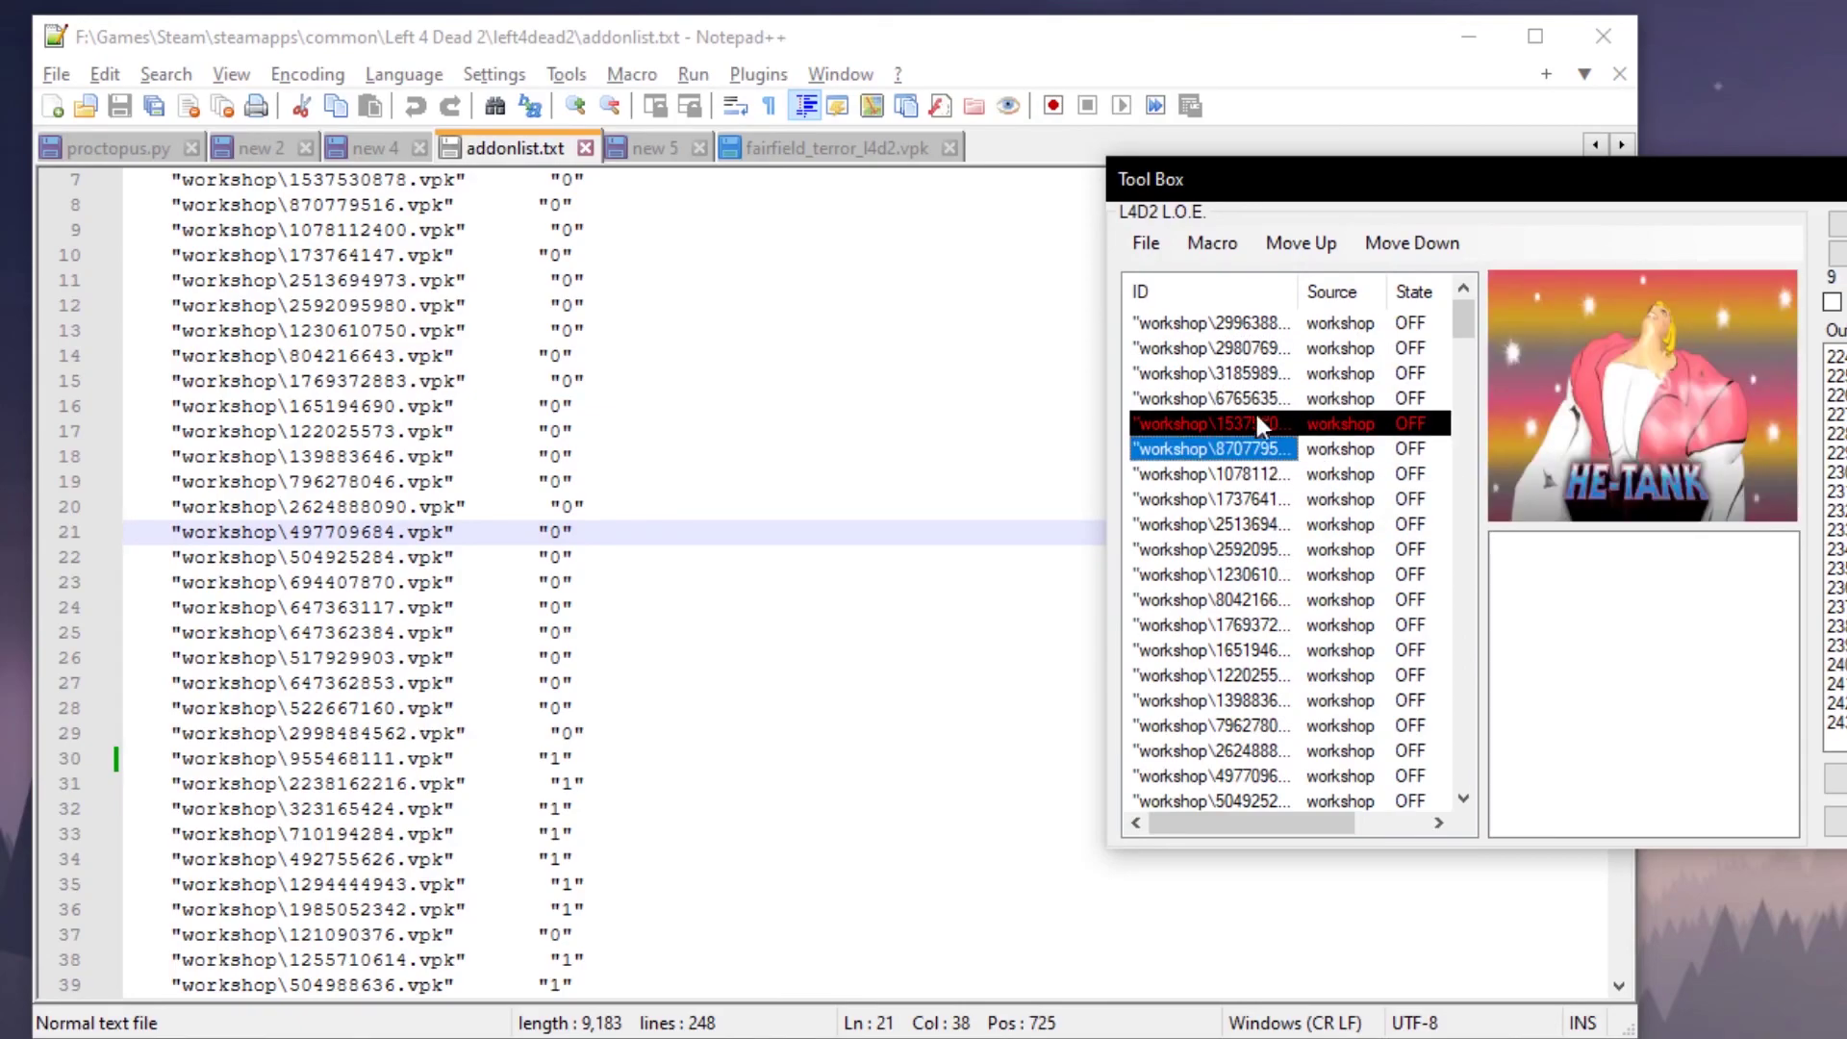
{"action": "key", "text": "Up"}
{"action": "key", "text": "Up"}
{"action": "key", "text": "Down"}
{"action": "key", "text": "Down"}
{"action": "key", "text": "Down"}
{"action": "key", "text": "Up"}
{"action": "key", "text": "Up"}
{"action": "key", "text": "Up"}
{"action": "key", "text": "Up"}
{"action": "left_click", "coordinate": [1243, 423]}
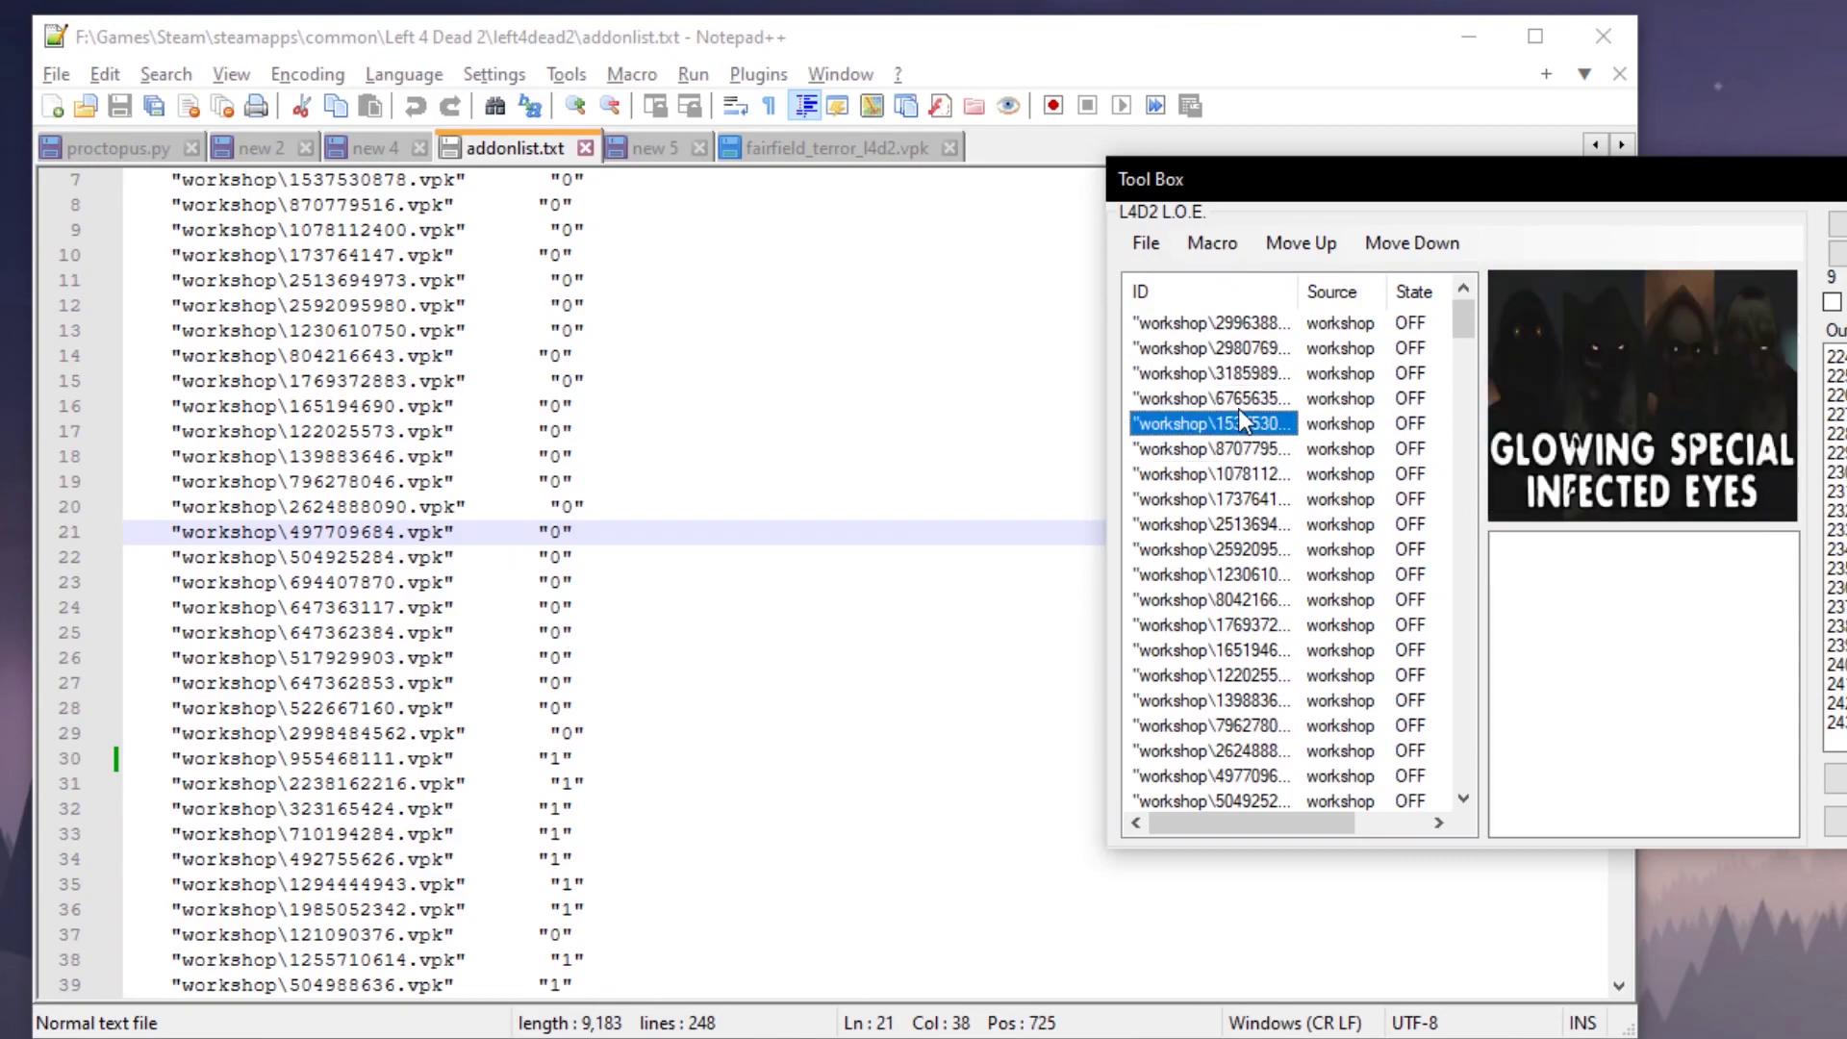
{"action": "right_click", "coordinate": [1243, 423]}
{"action": "left_click", "coordinate": [1290, 497]}
{"action": "left_click", "coordinate": [1245, 444]}
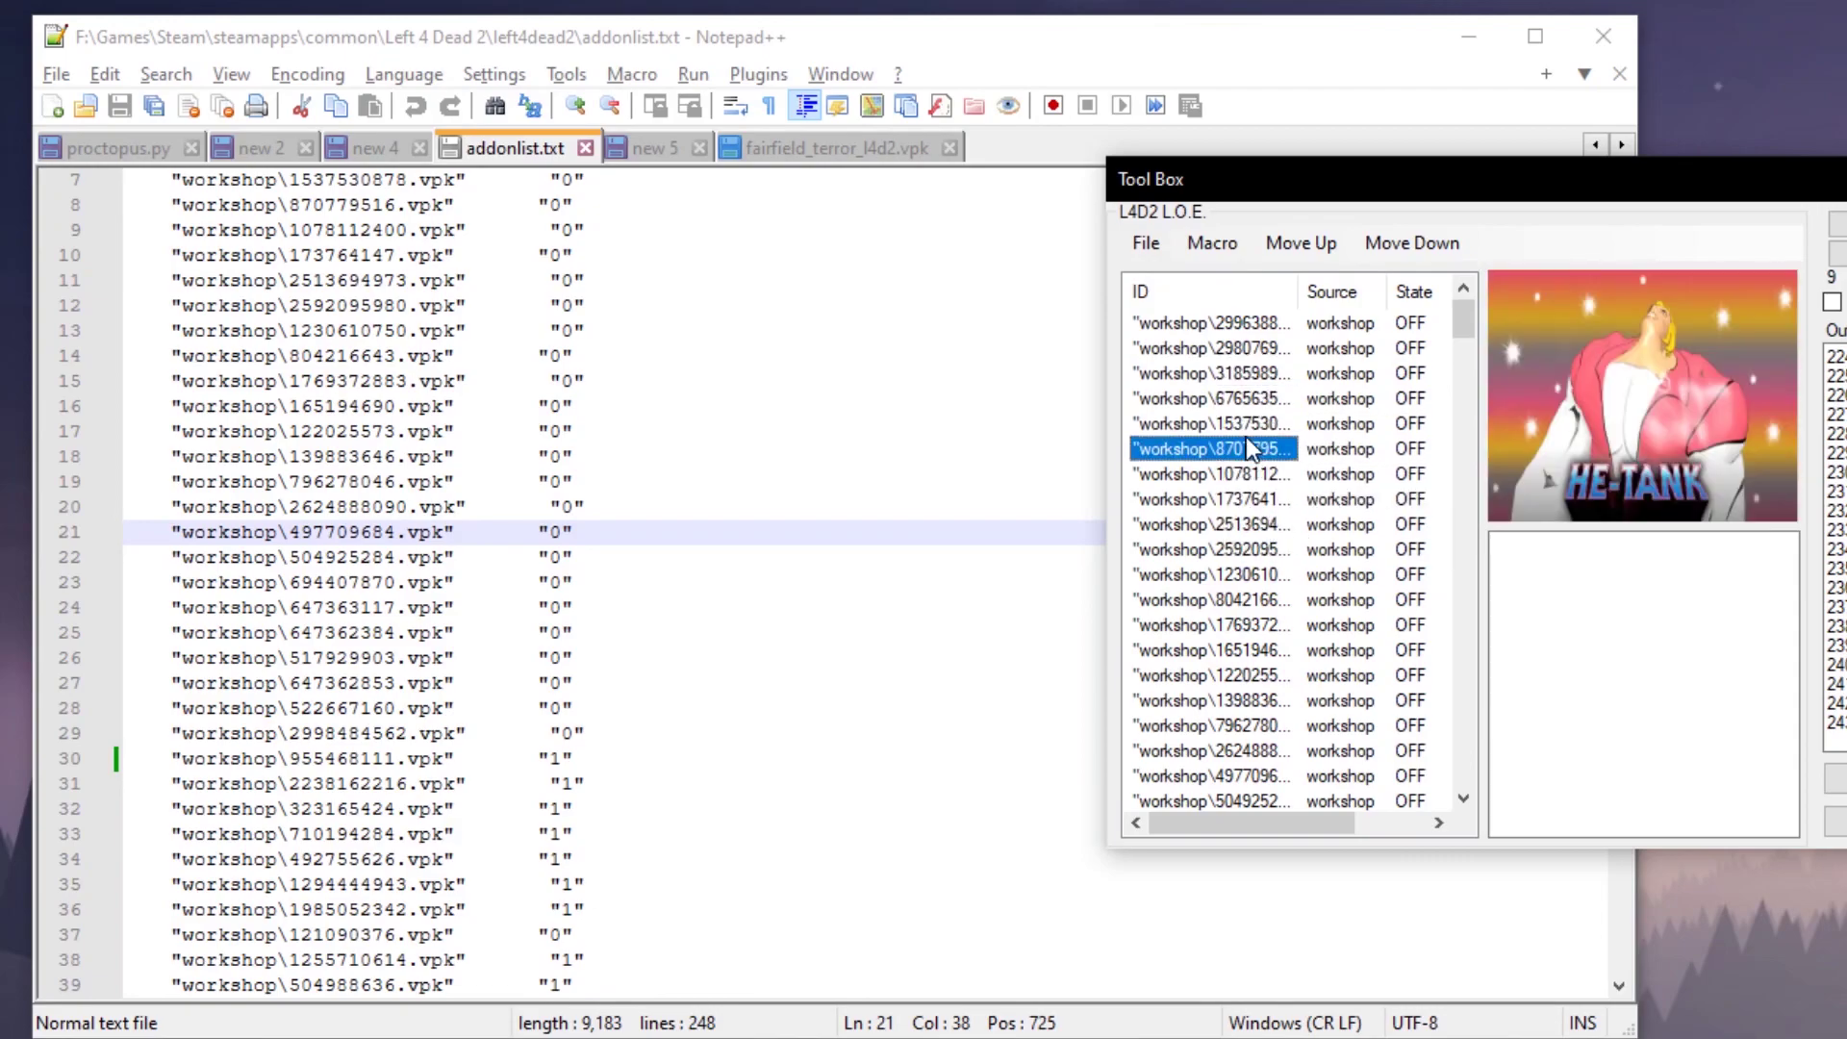
{"action": "left_click_drag", "start_coordinate": [1297, 291], "coordinate": [1385, 290]}
{"action": "left_click_drag", "start_coordinate": [1220, 473], "coordinate": [1235, 400]}
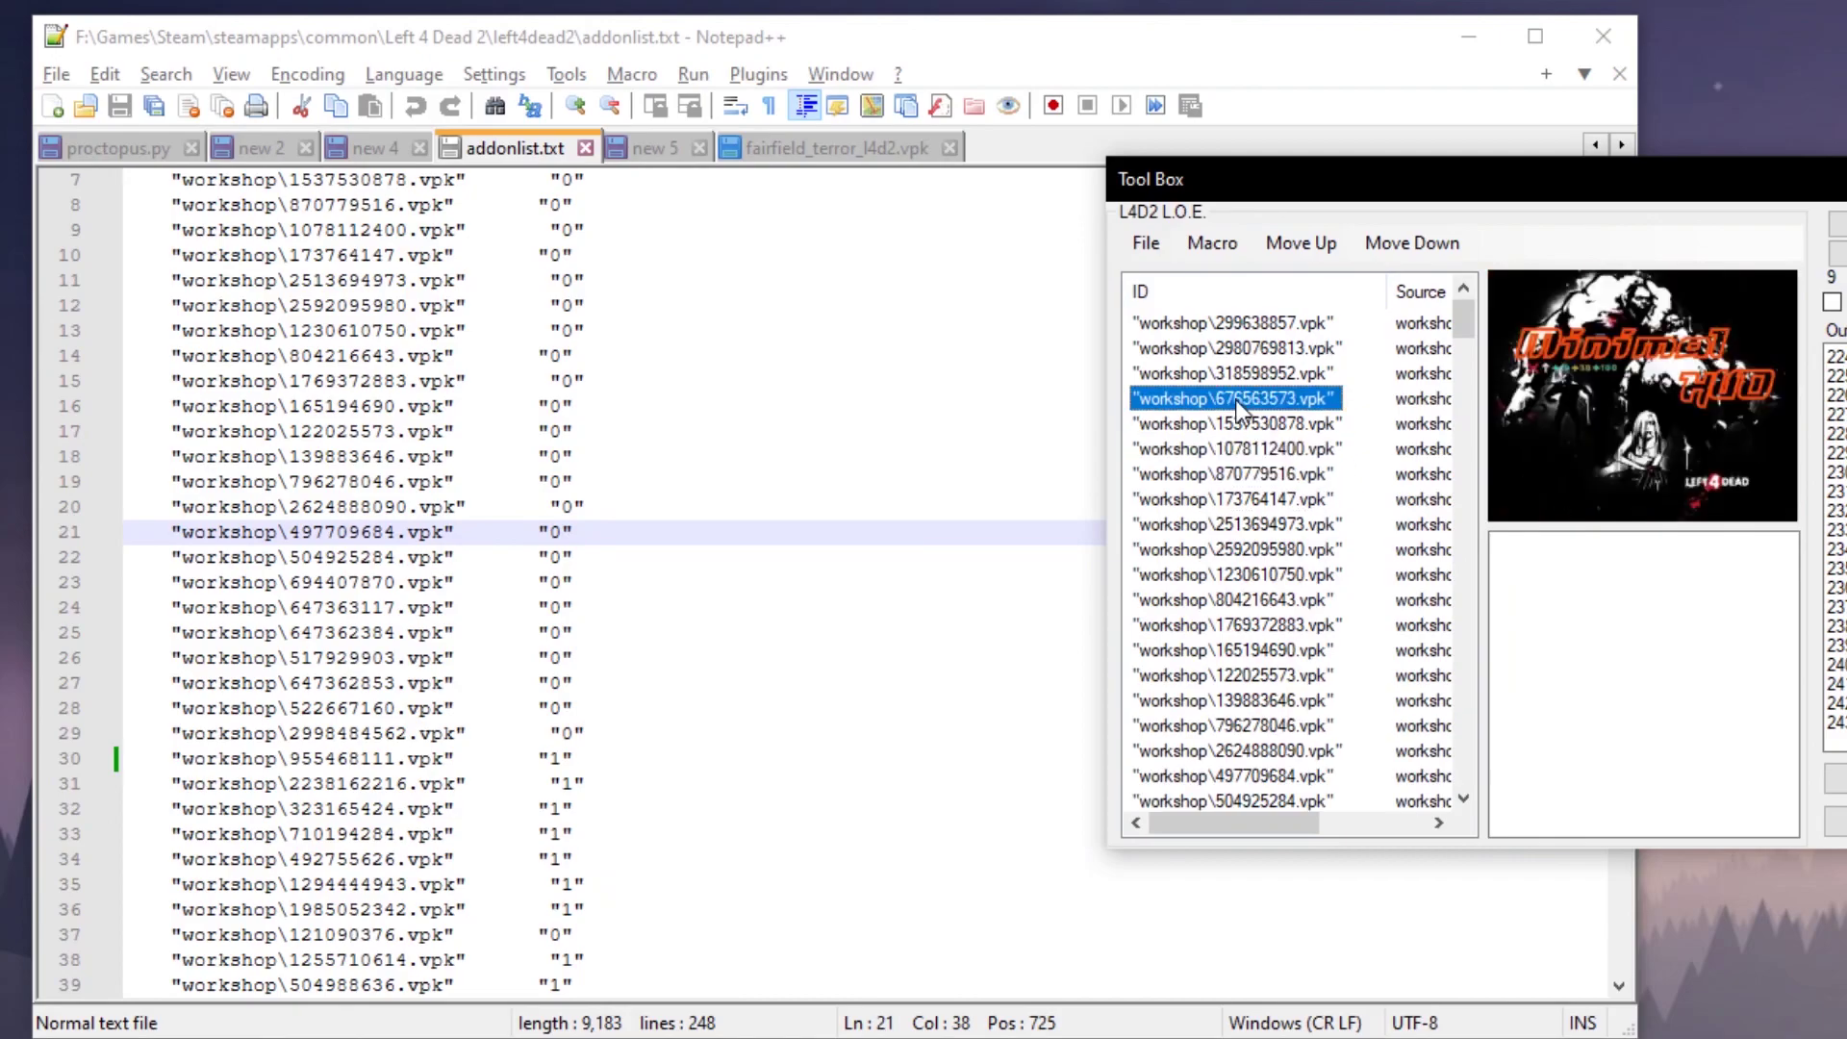
{"action": "left_click", "coordinate": [1235, 499]}
{"action": "key", "text": "Up"}
{"action": "key", "text": "Up"}
{"action": "right_click", "coordinate": [1238, 504]}
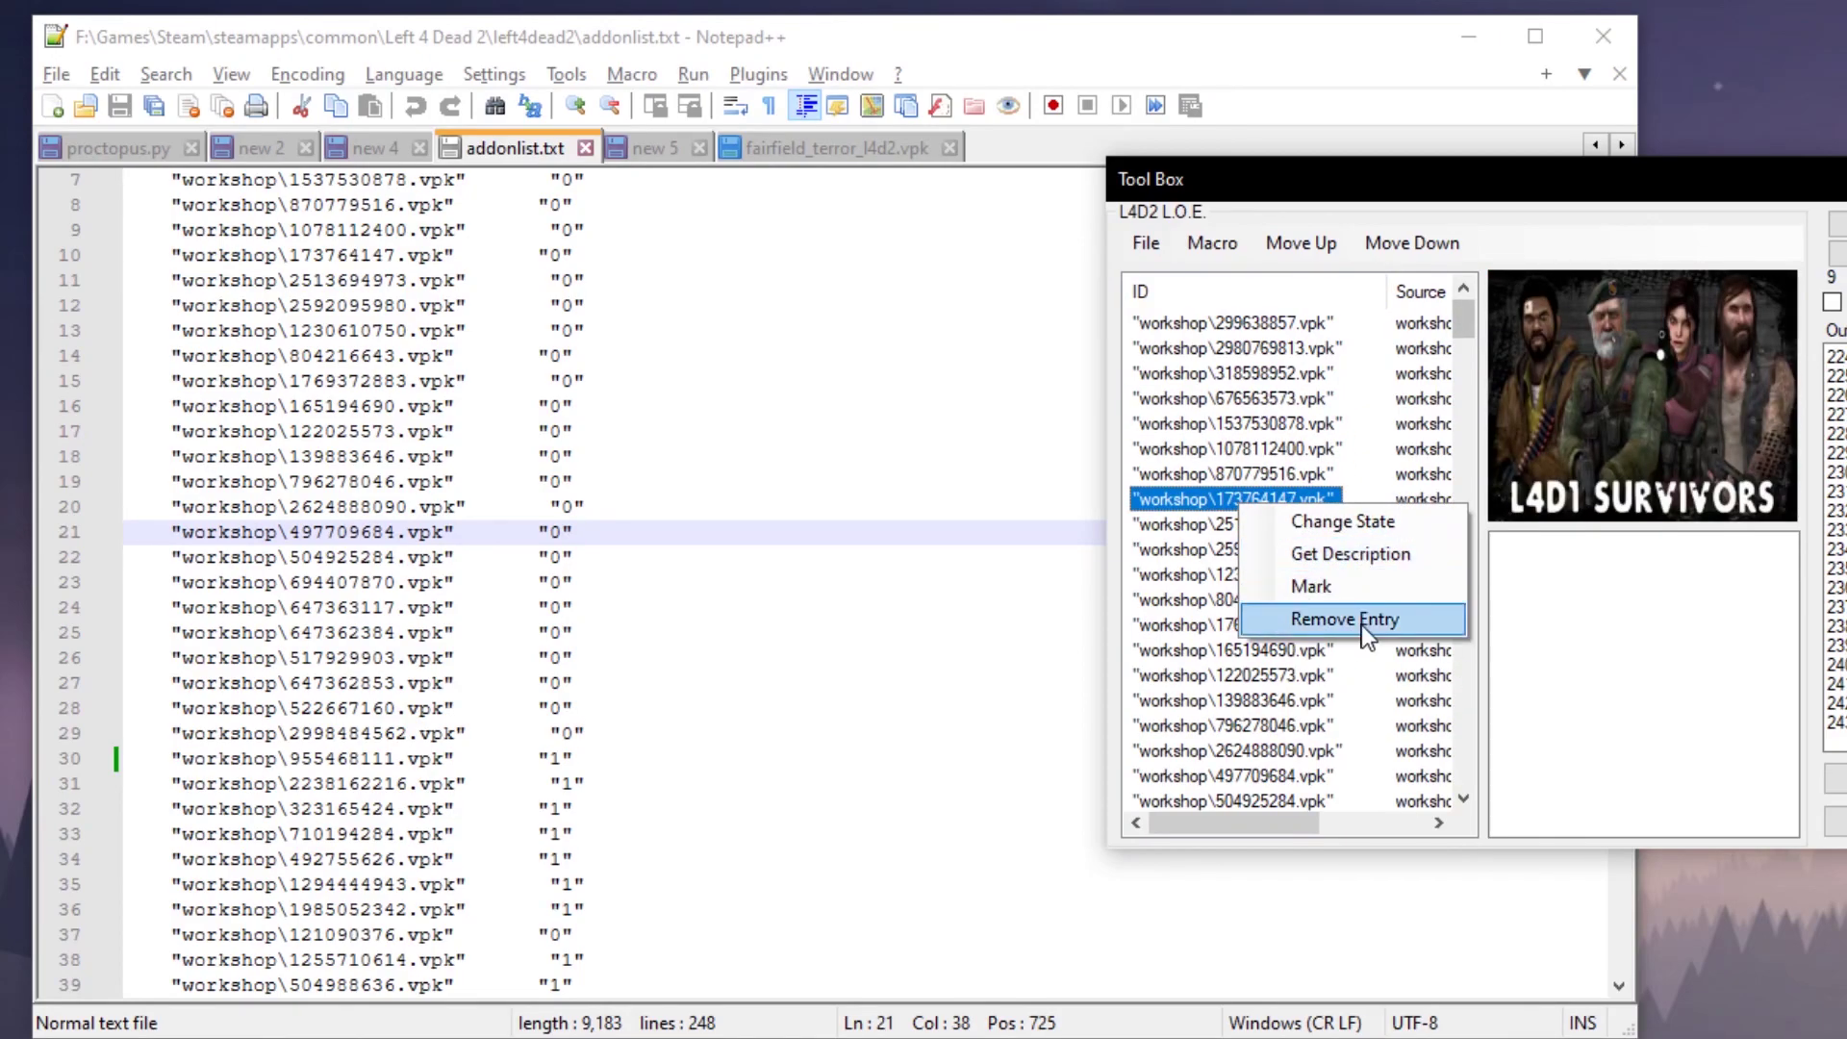
{"action": "left_click", "coordinate": [1314, 448]}
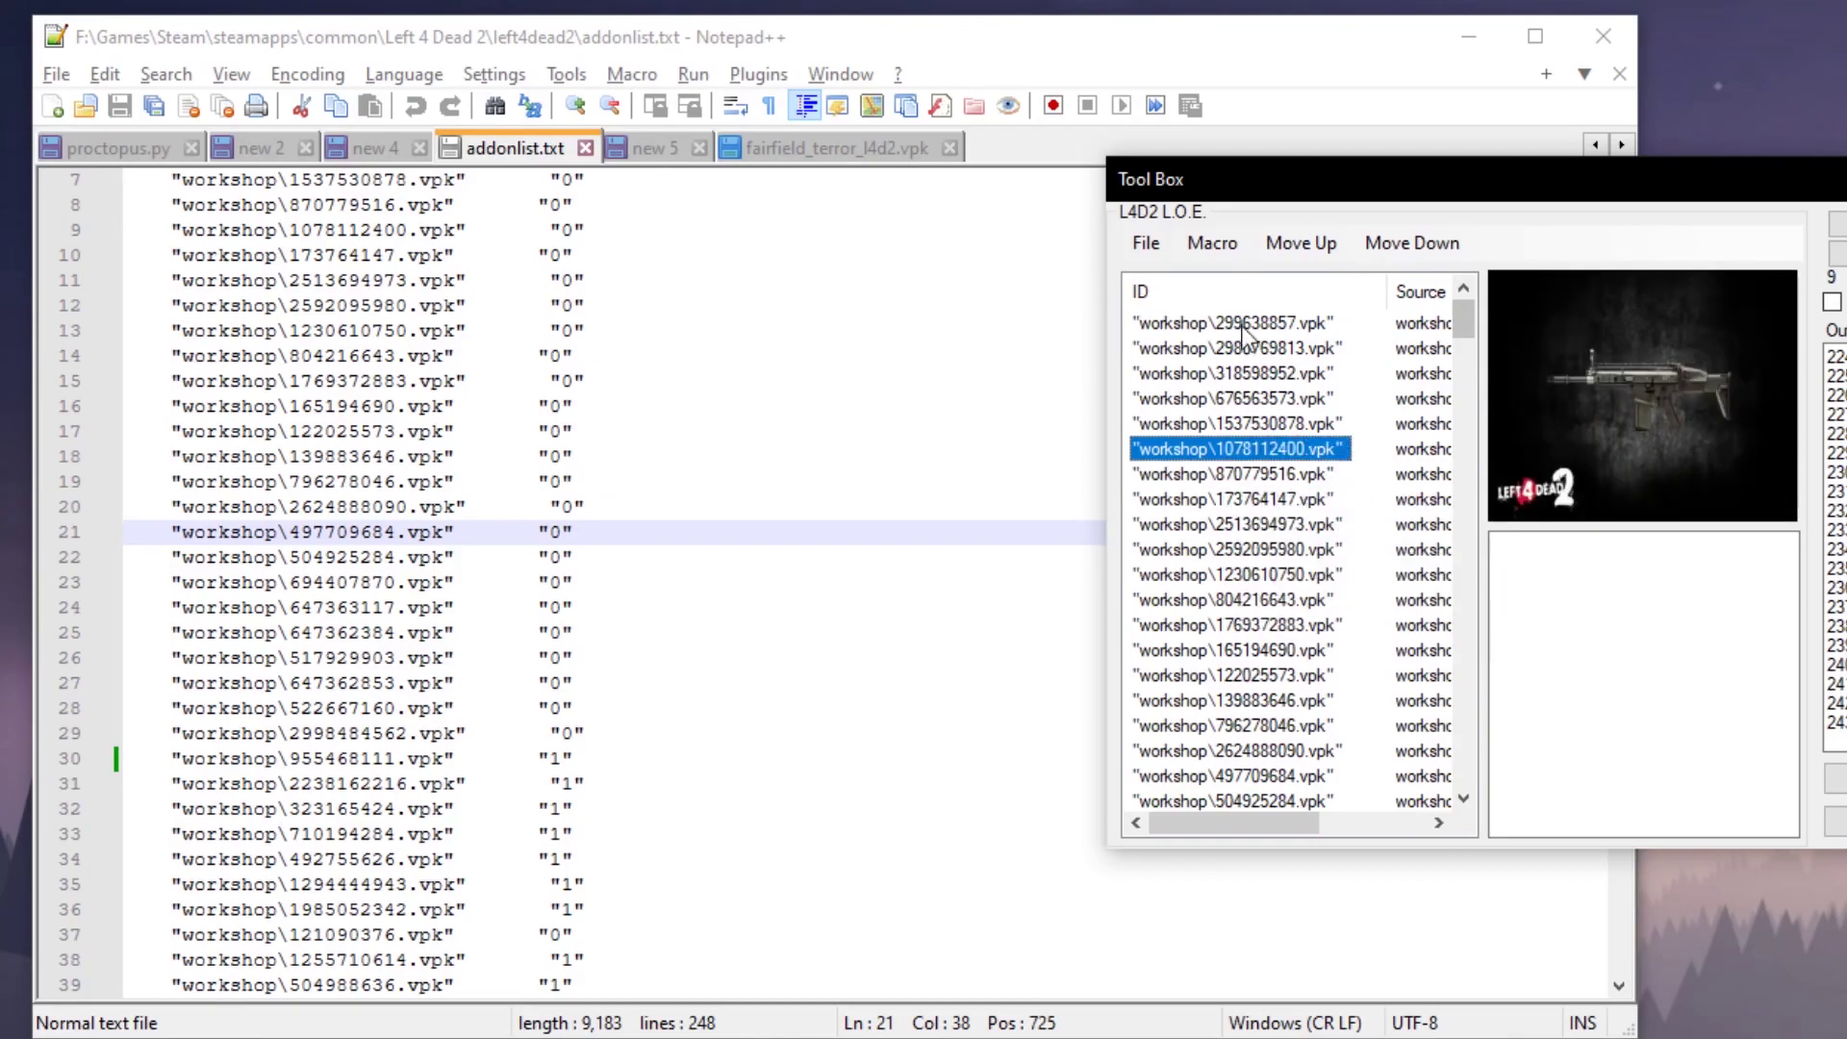
{"action": "left_click", "coordinate": [1257, 381]}
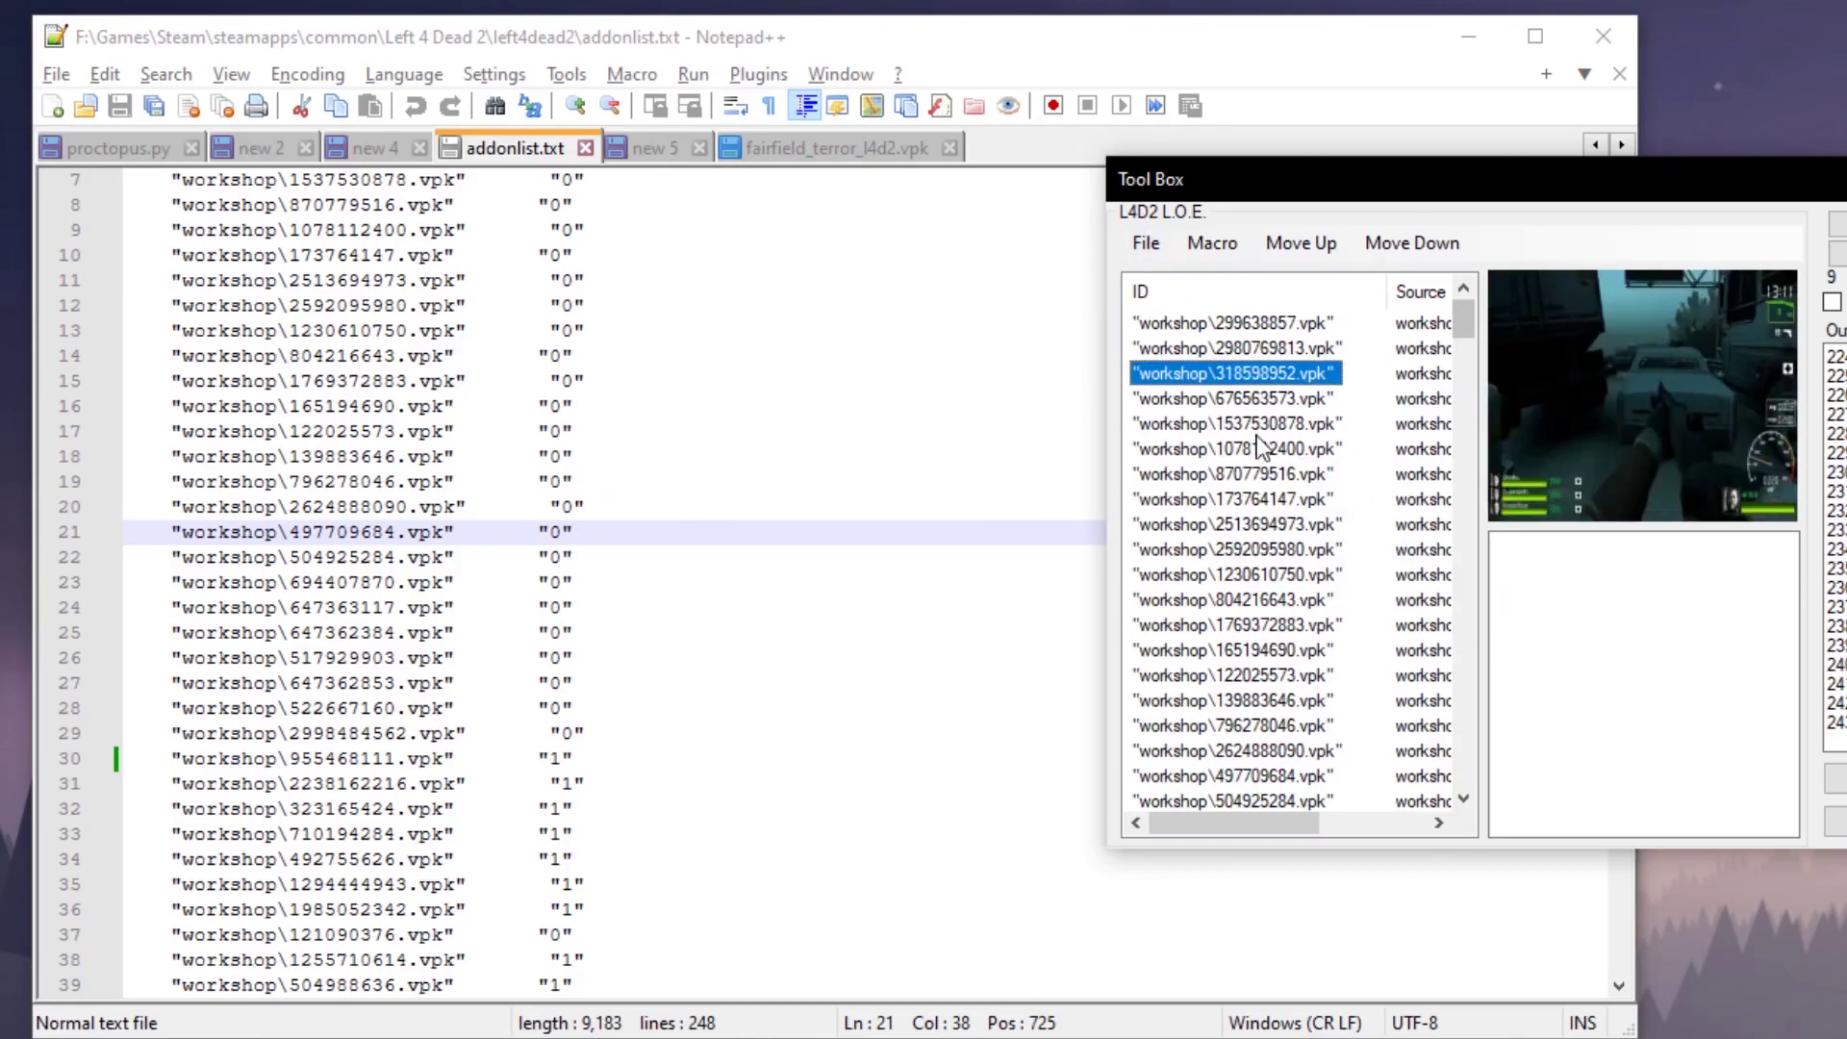
{"action": "left_click", "coordinate": [1146, 243]}
- Tick Multi-Select in Settings, then drag-select rows 318598952 to 139883646
{"action": "mouse_move", "coordinate": [1232, 377]}
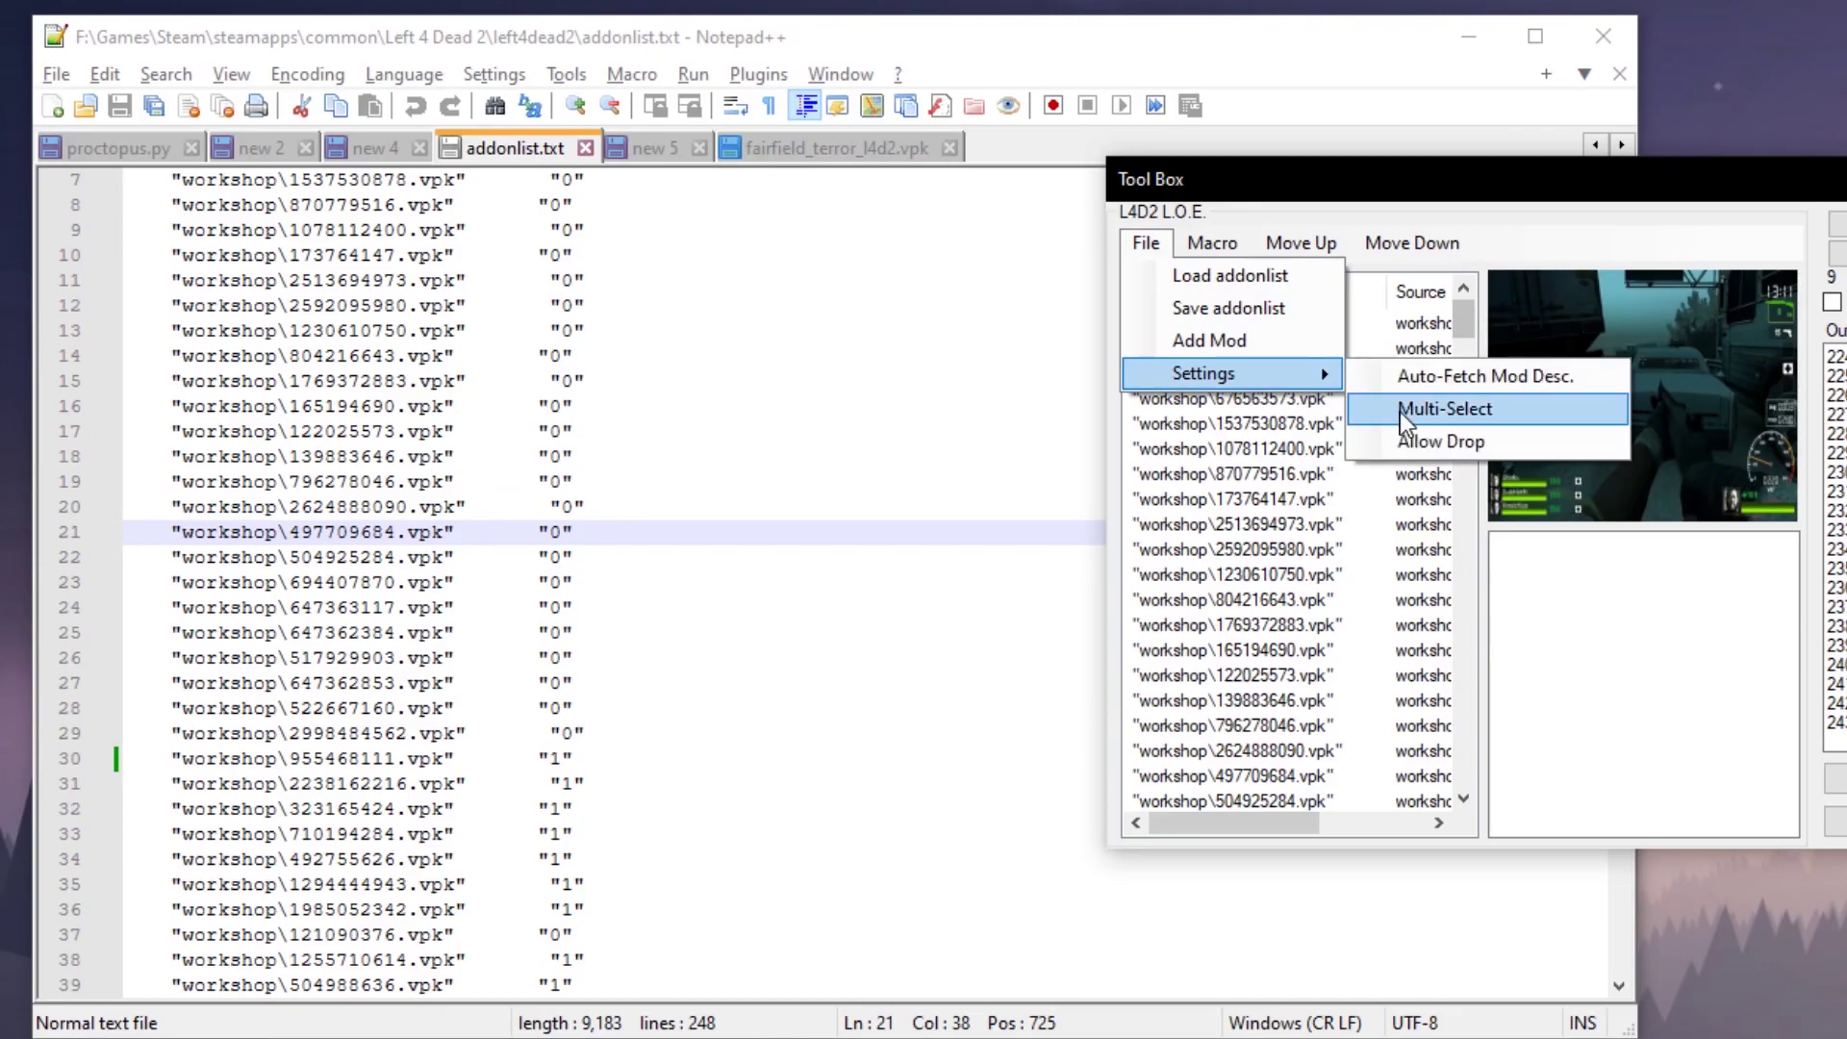
{"action": "left_click", "coordinate": [1443, 409]}
{"action": "left_click_drag", "start_coordinate": [1244, 379], "coordinate": [1245, 691]}
{"action": "right_click", "coordinate": [1248, 569]}
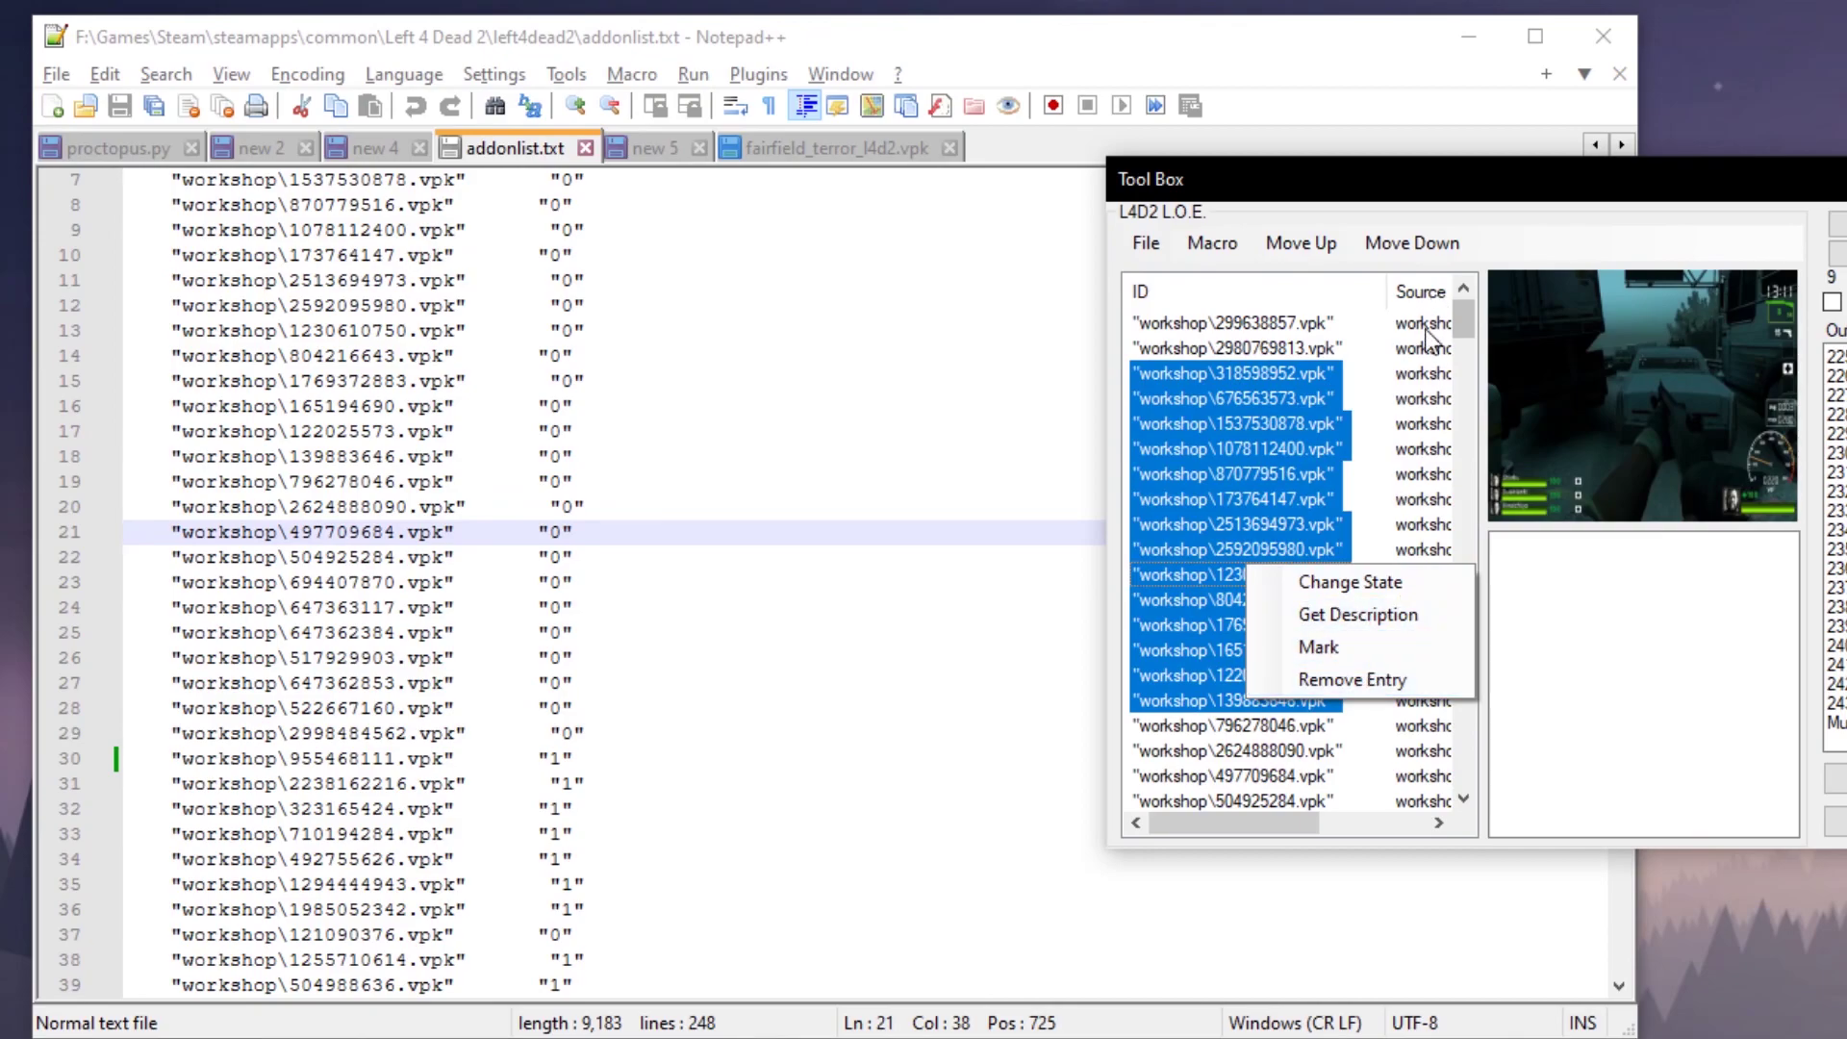
{"action": "left_click", "coordinate": [1325, 824]}
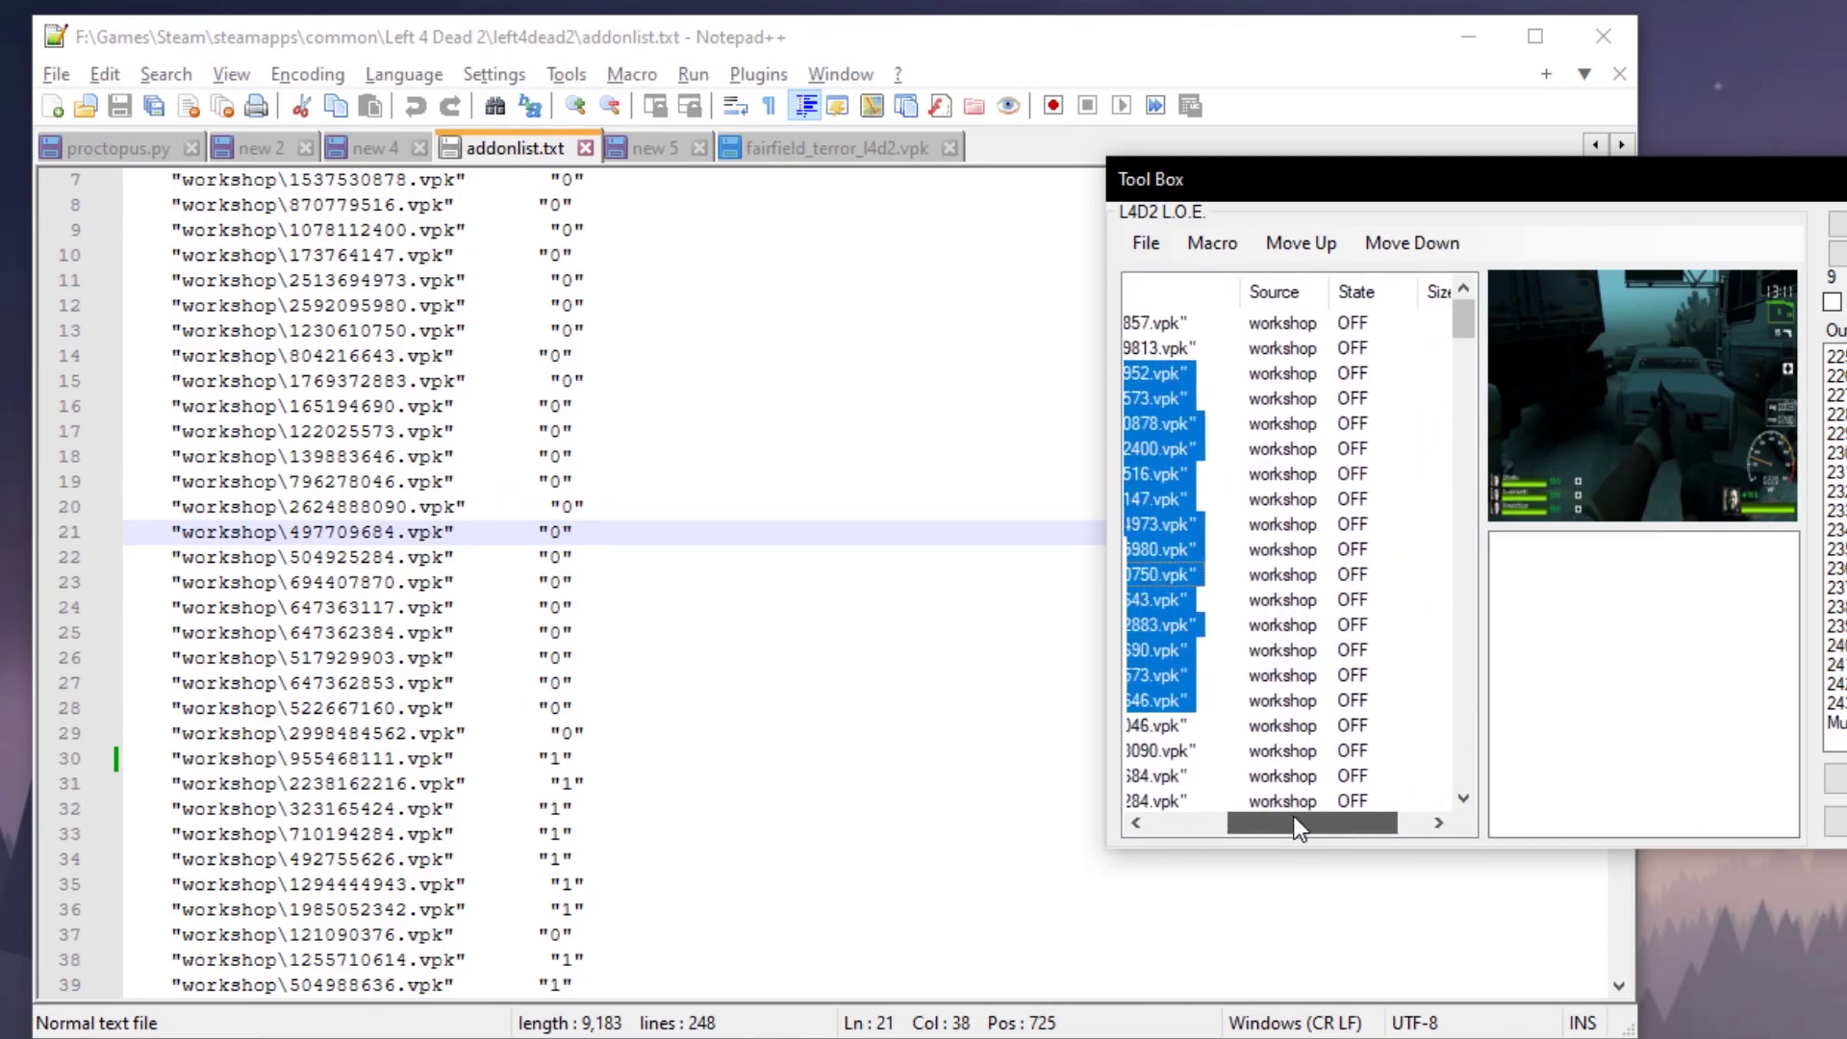
{"action": "mouse_move", "coordinate": [1293, 826]}
{"action": "left_mouse_down"}
{"action": "mouse_move", "coordinate": [1235, 826]}
{"action": "mouse_move", "coordinate": [1314, 823]}
{"action": "left_mouse_up"}
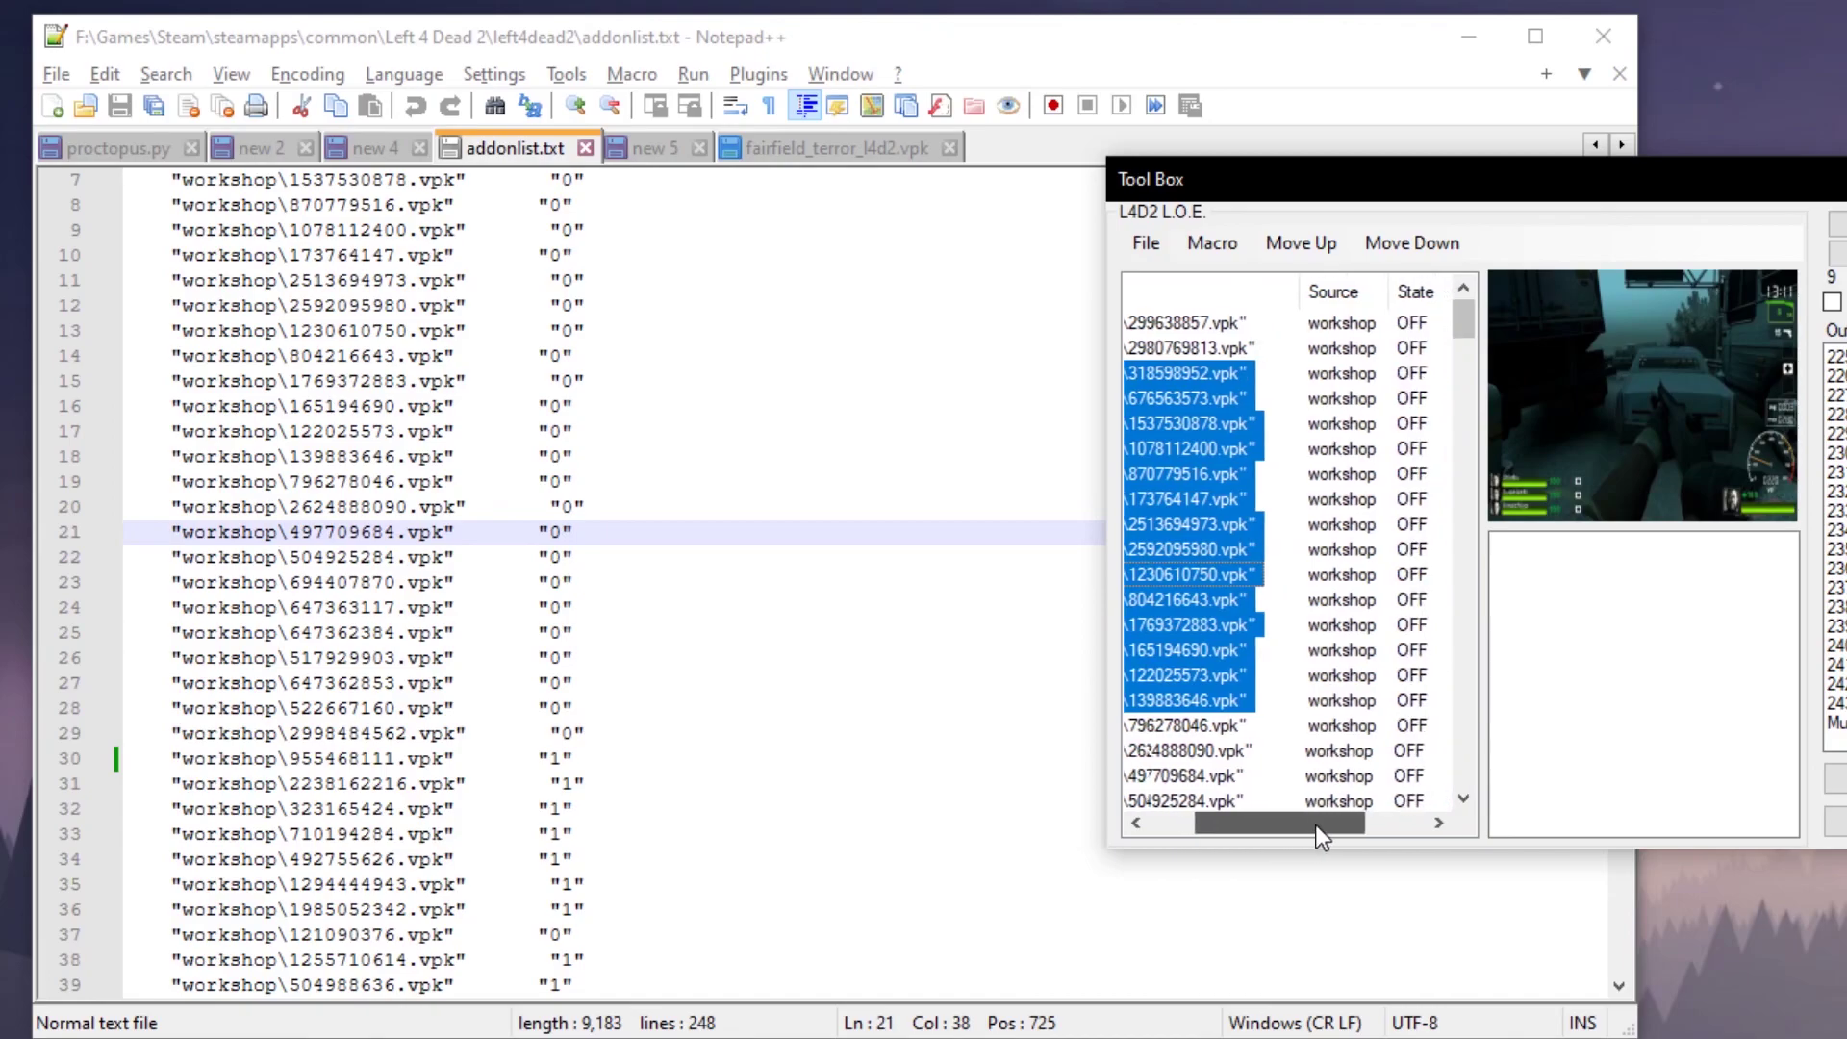
{"action": "right_click", "coordinate": [1204, 518]}
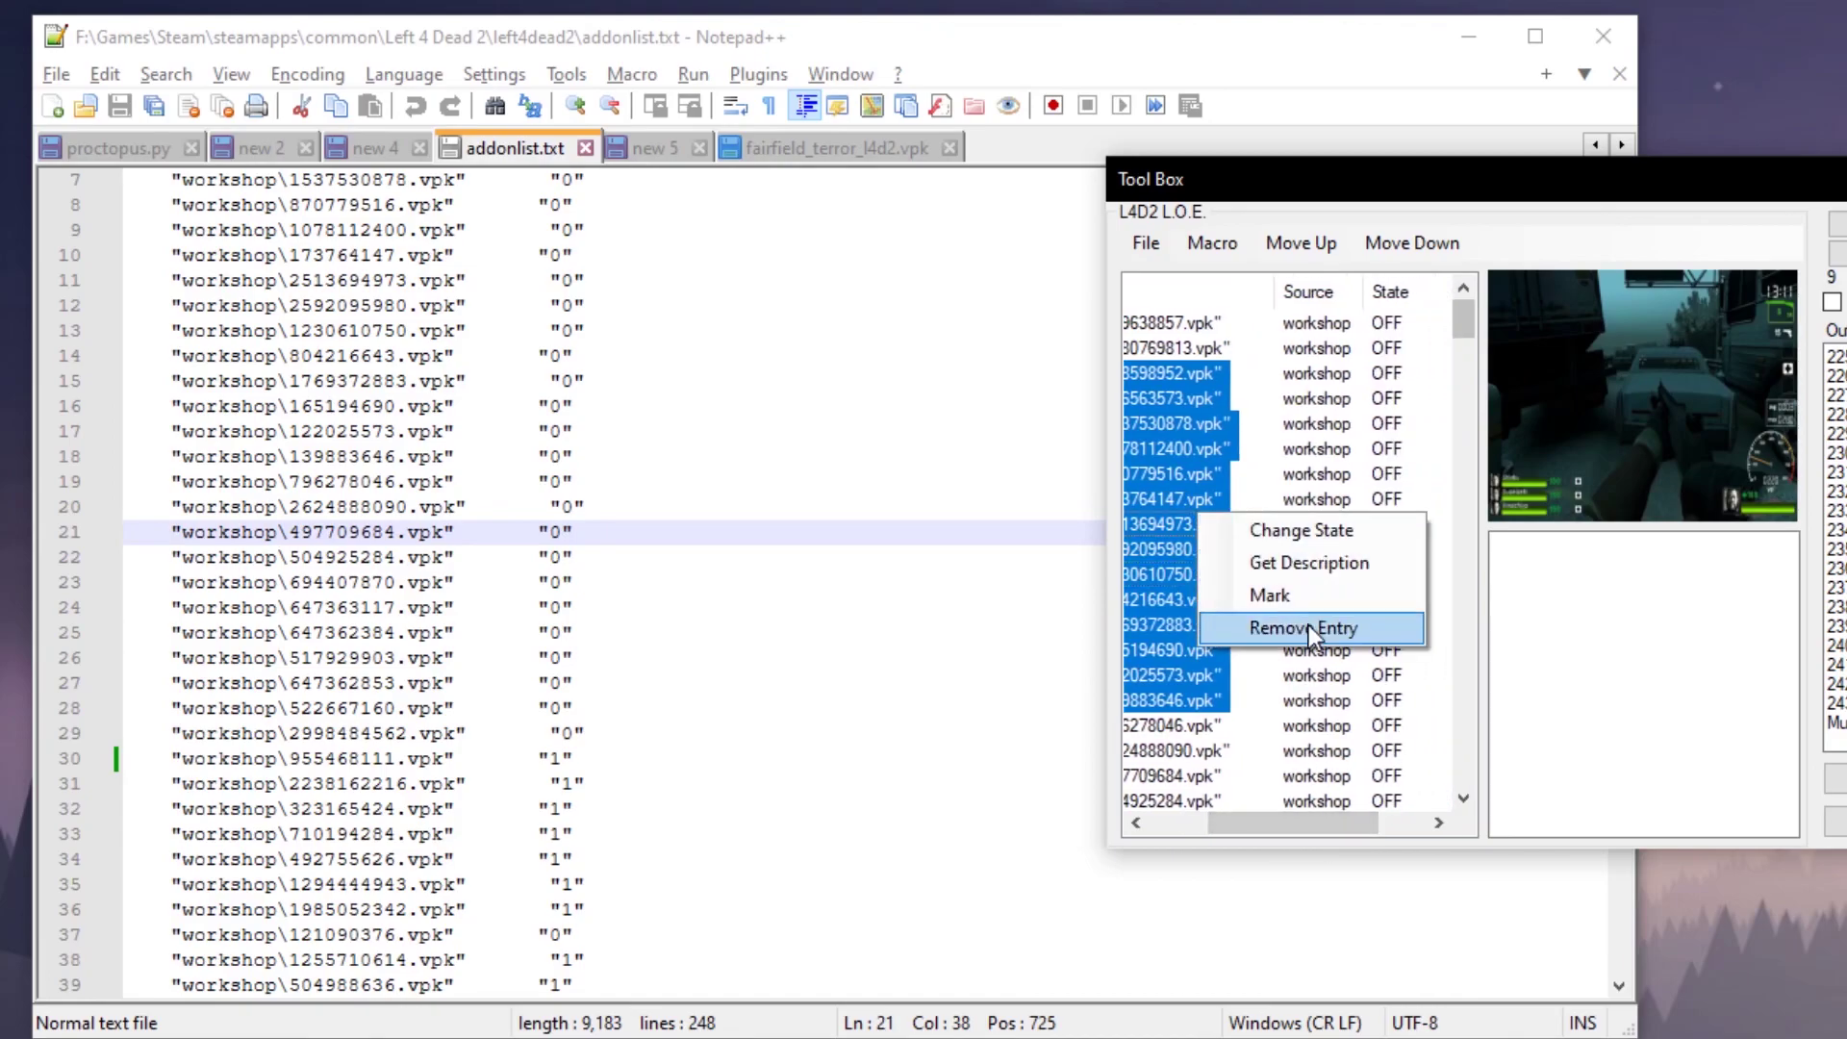
{"action": "left_click", "coordinate": [1347, 536]}
{"action": "right_click", "coordinate": [1181, 500]}
{"action": "left_click", "coordinate": [1280, 514]}
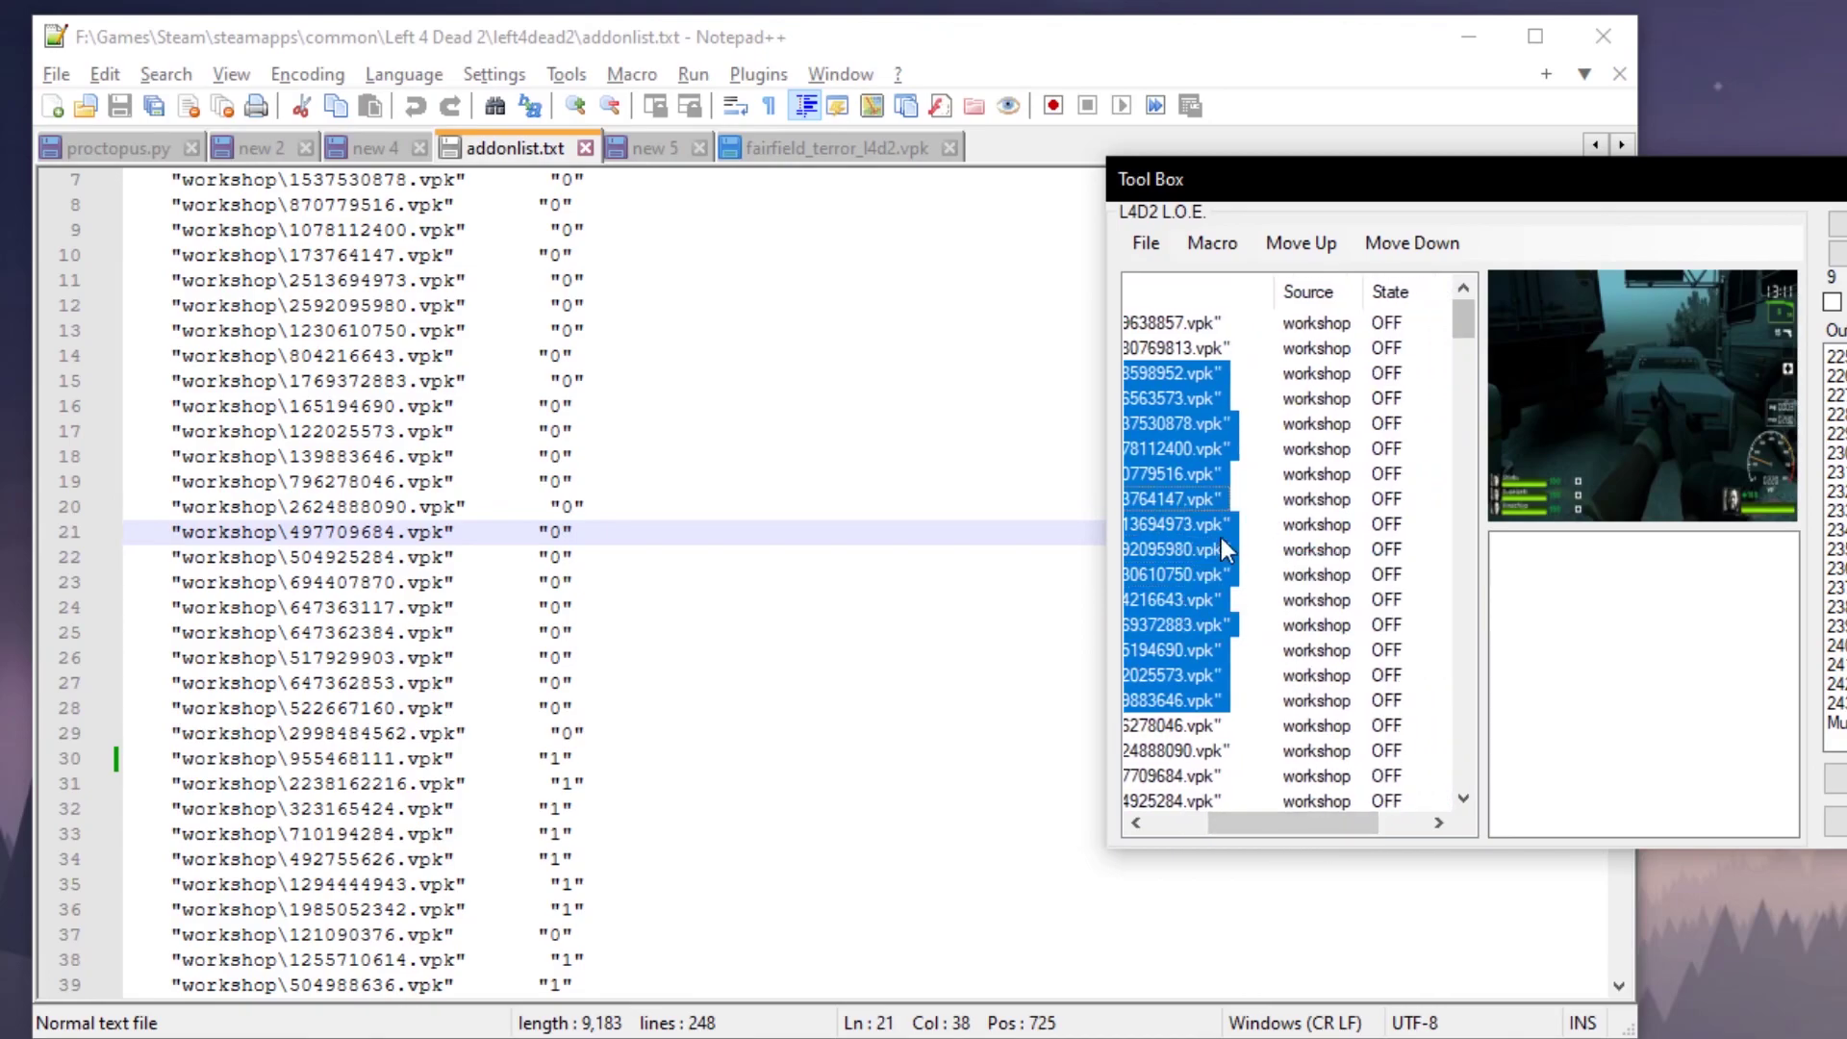
{"action": "right_click", "coordinate": [1193, 491]}
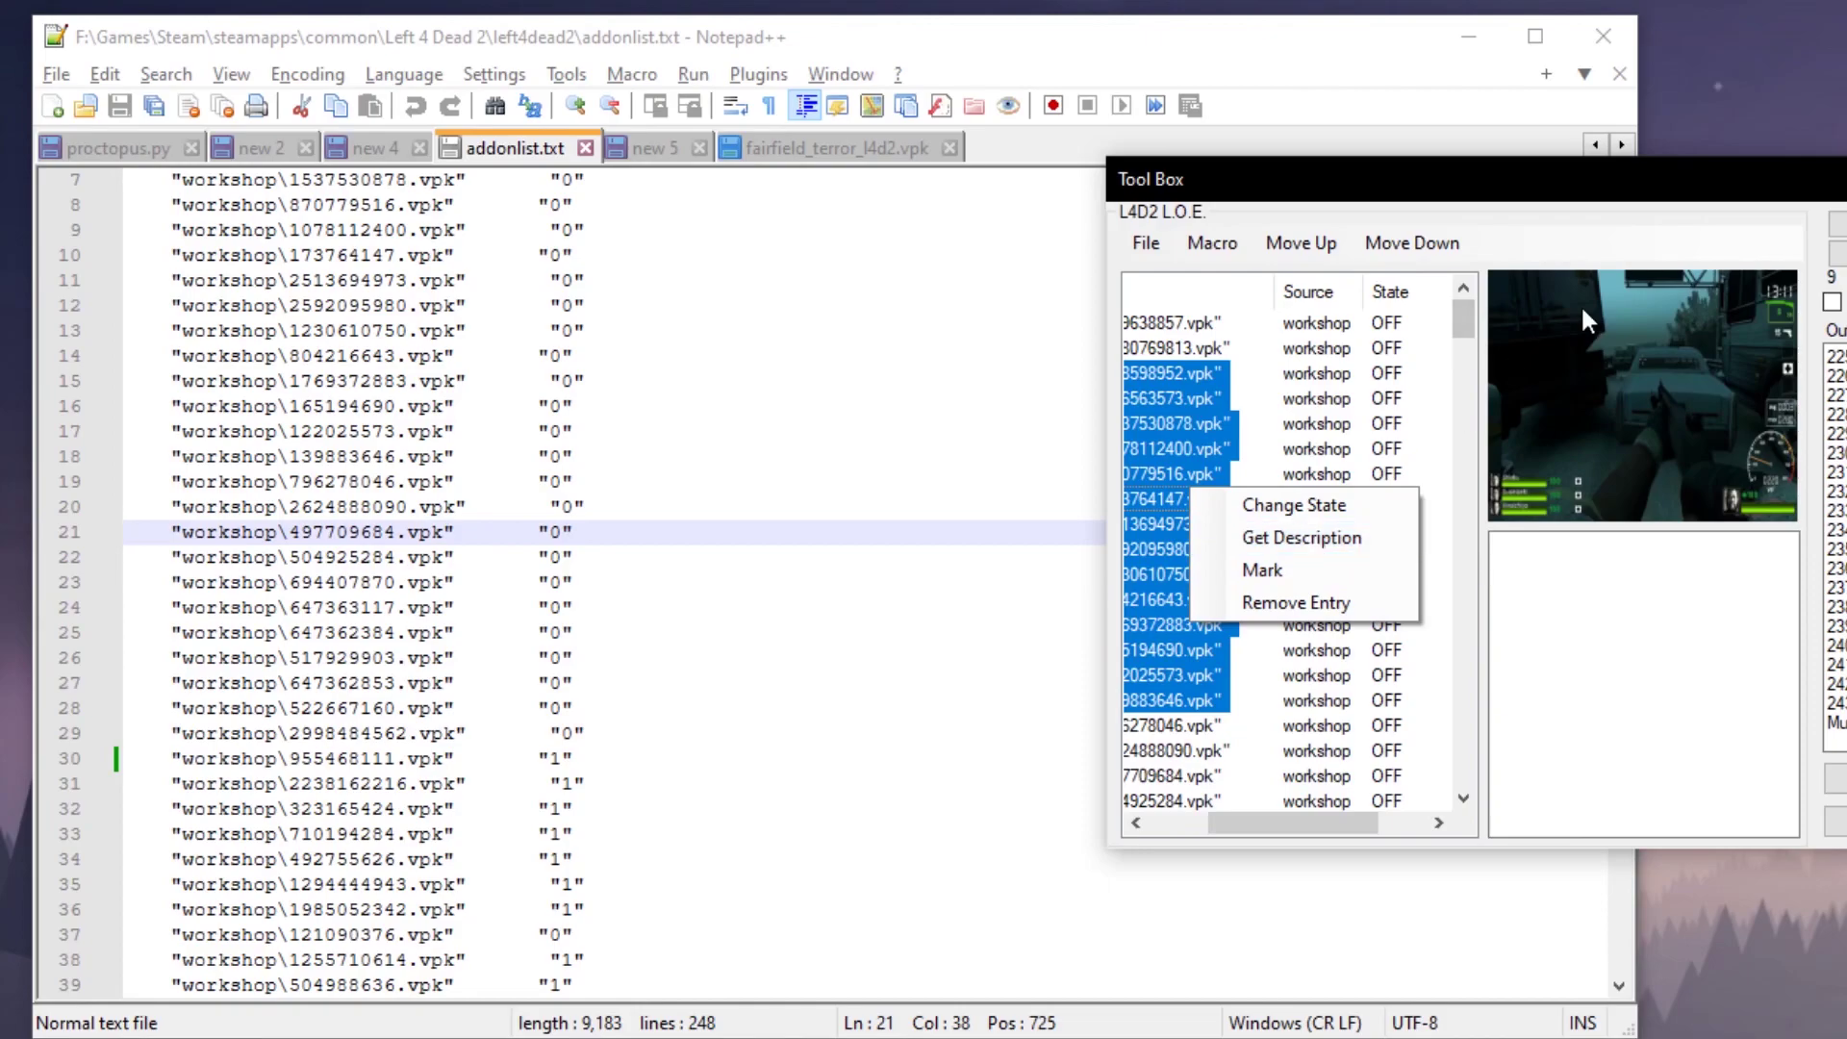
{"action": "left_click", "coordinate": [1210, 429]}
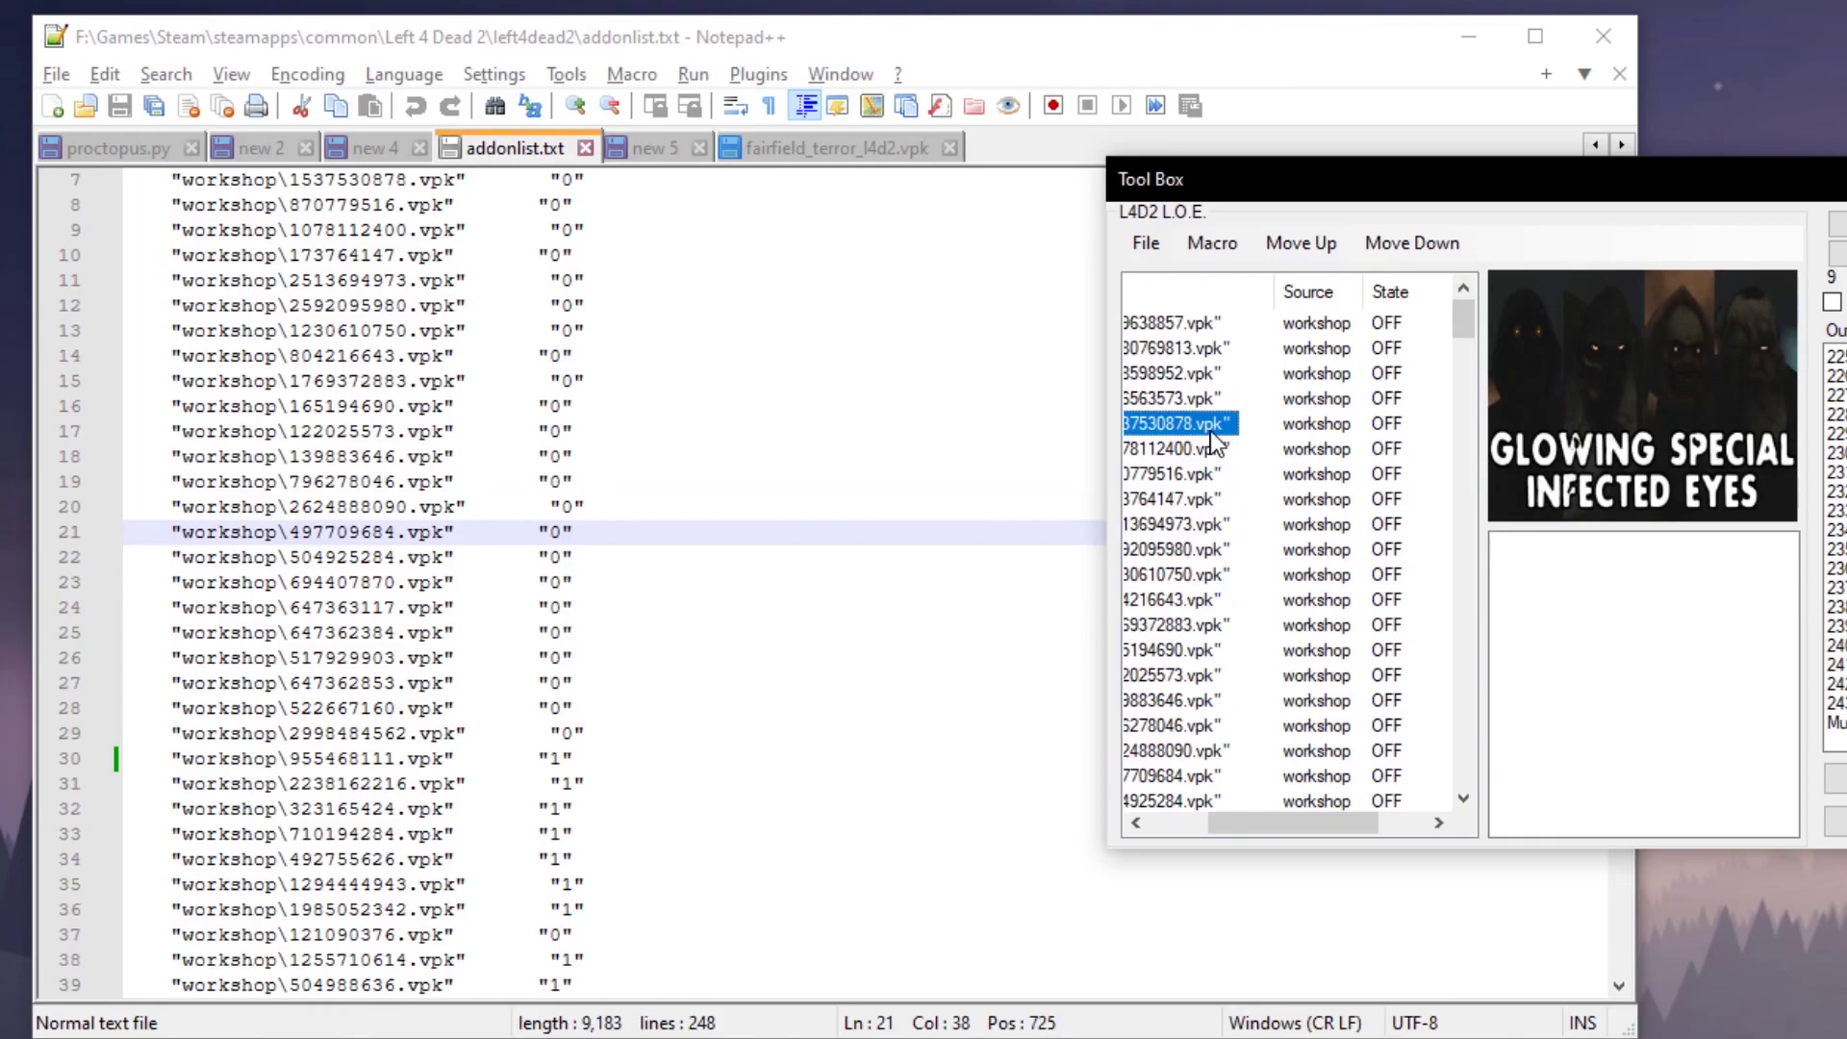
{"action": "left_click_drag", "start_coordinate": [1288, 825], "coordinate": [1227, 825]}
{"action": "right_click", "coordinate": [1277, 504]}
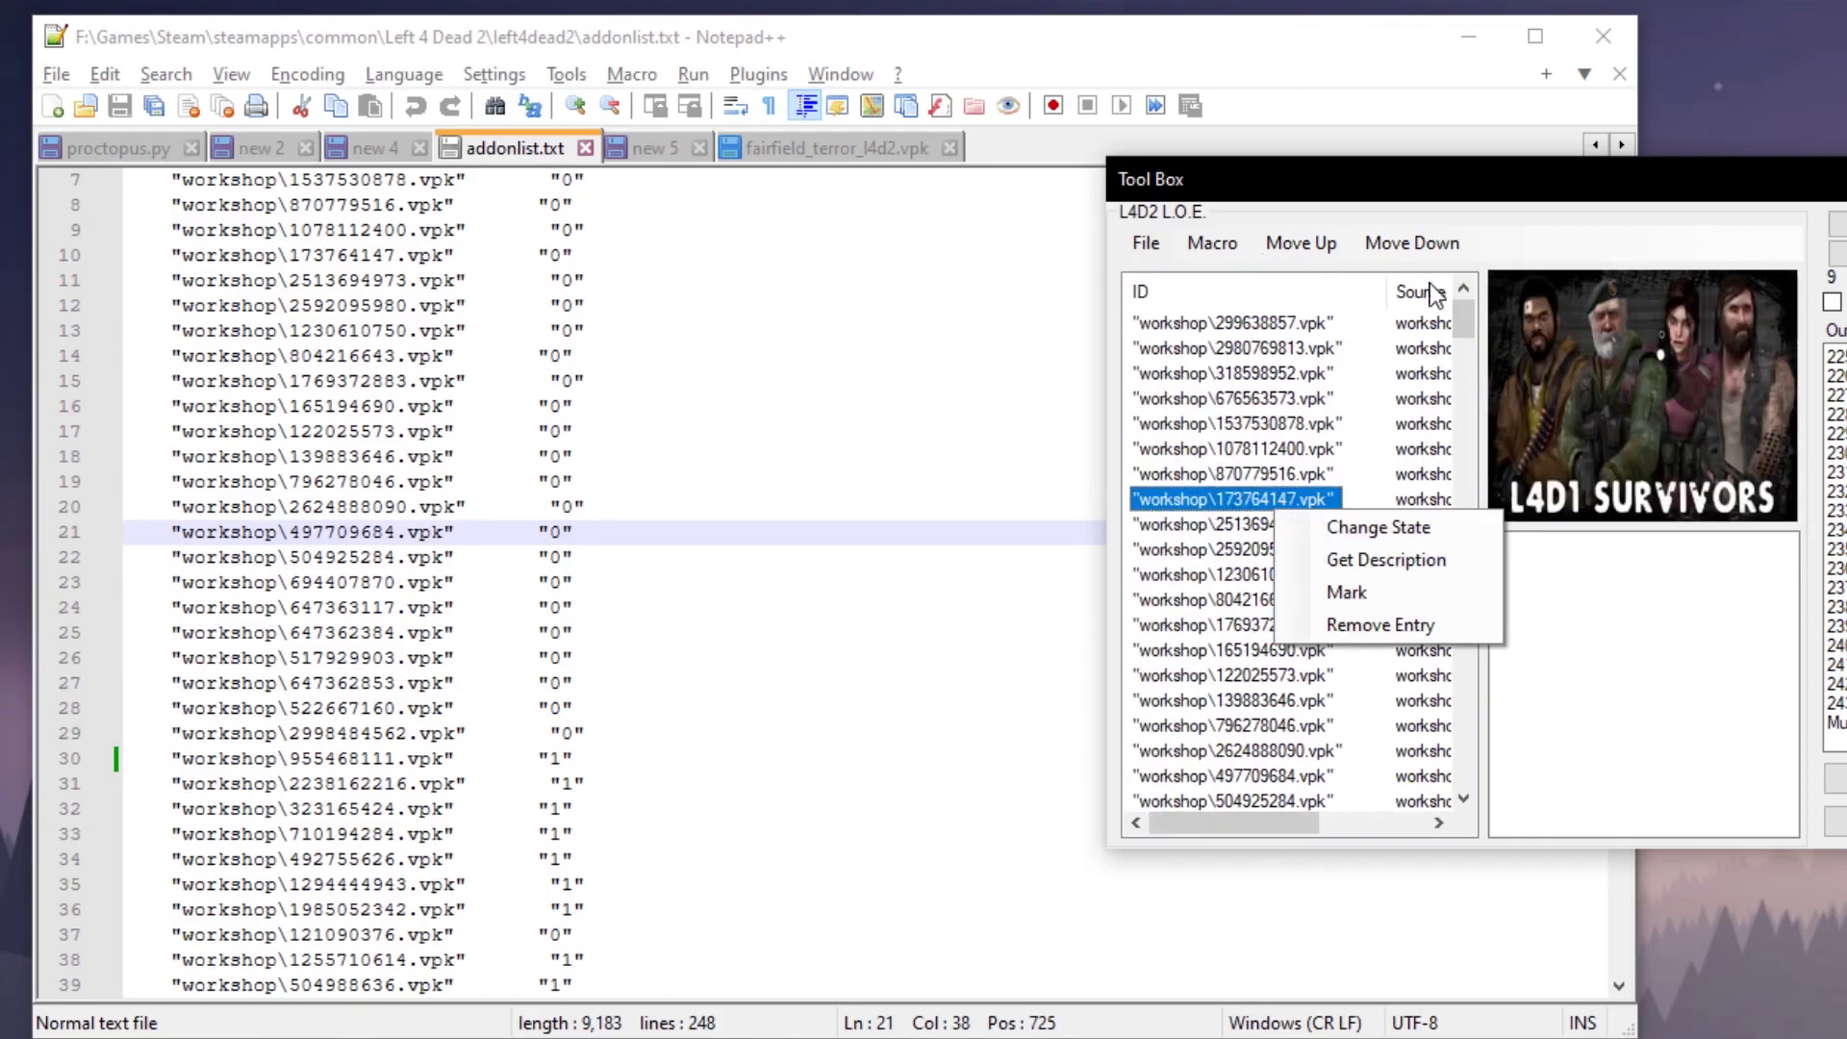
{"action": "left_click", "coordinate": [1295, 475]}
{"action": "left_click", "coordinate": [1294, 475]}
{"action": "left_click", "coordinate": [1304, 425]}
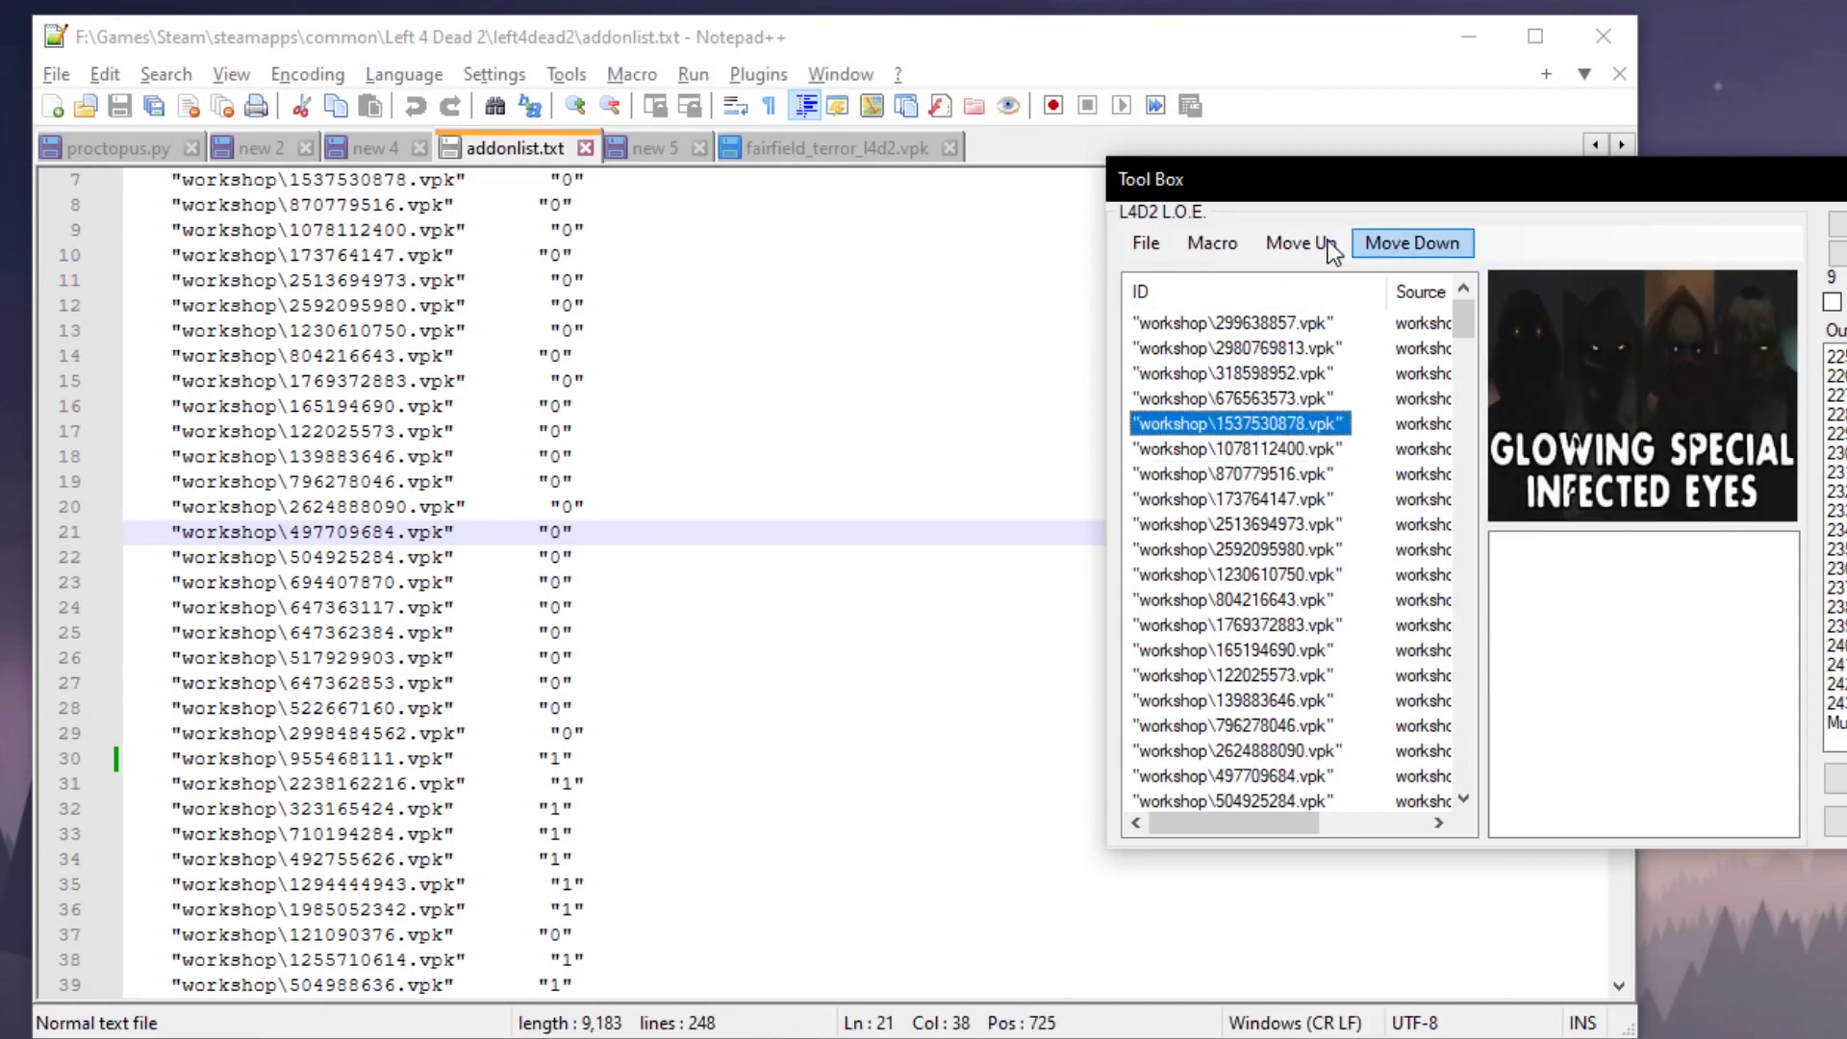
{"action": "right_click", "coordinate": [1285, 447]}
{"action": "left_click", "coordinate": [1207, 421]}
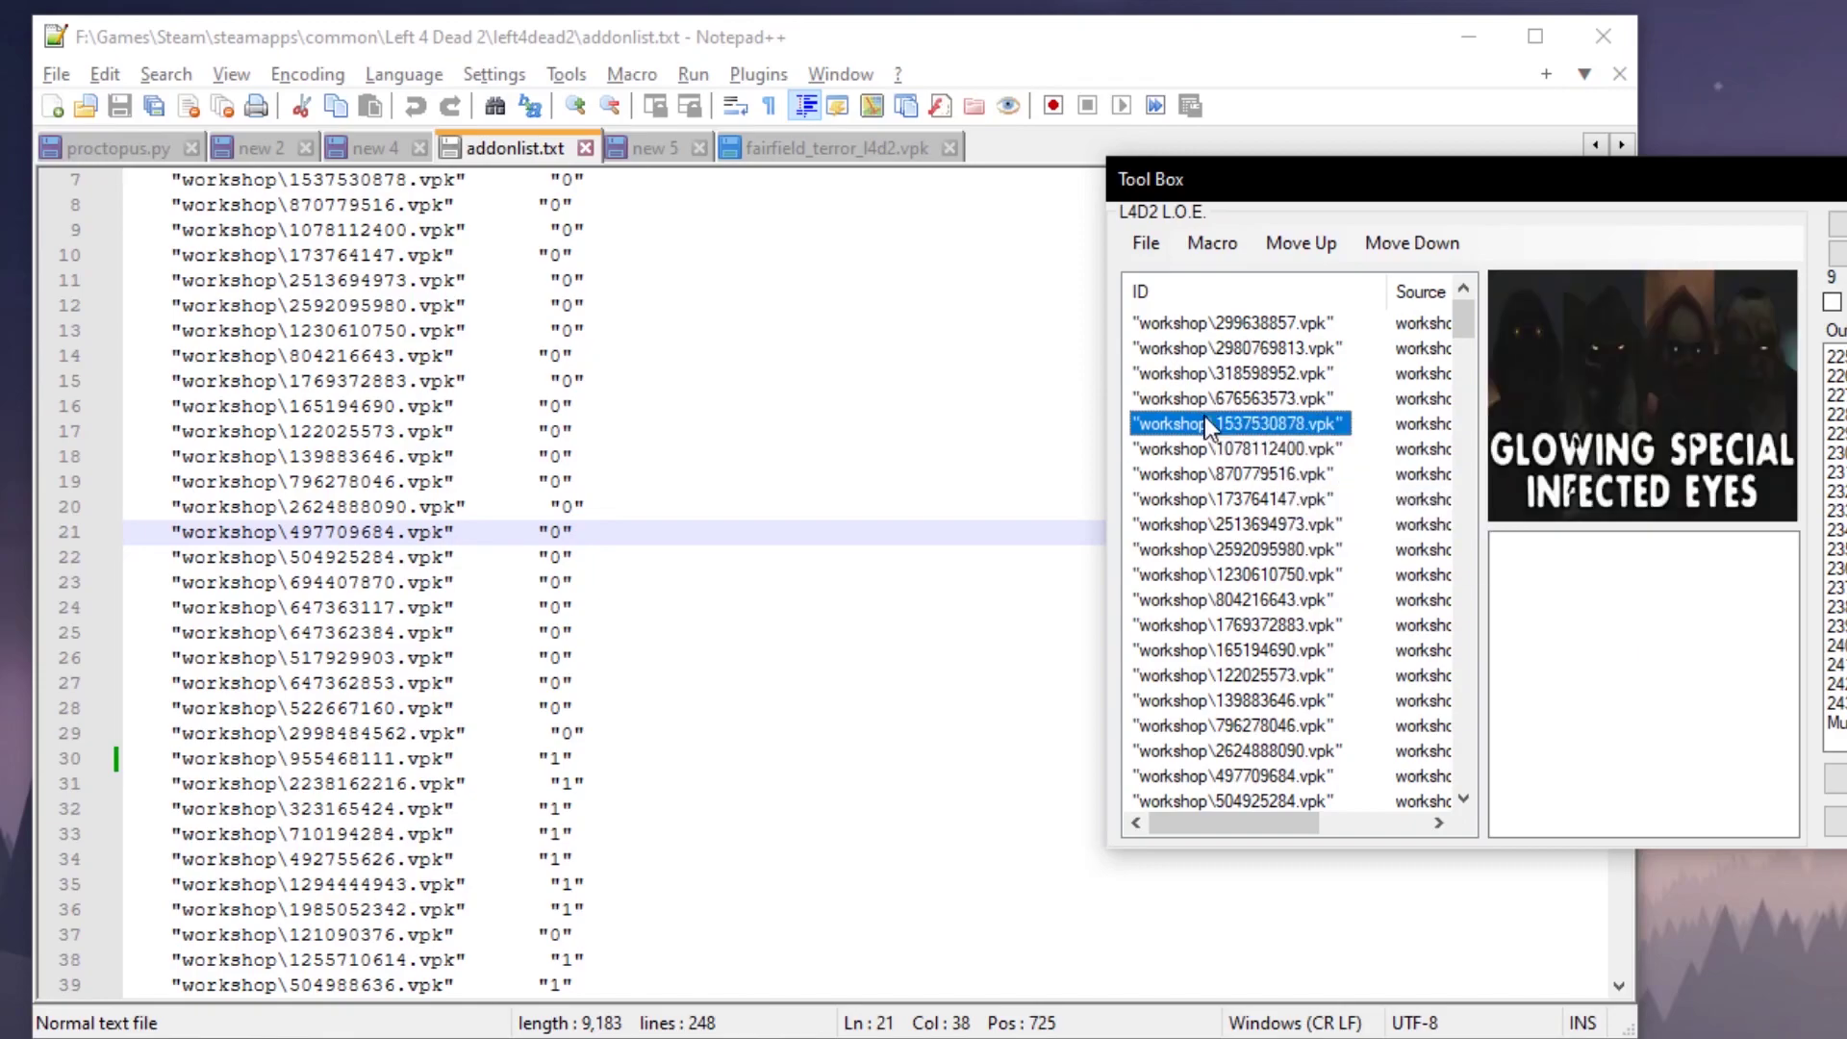
- Turn on the Allow Drop setting for drag-and-drop reordering
{"action": "left_click", "coordinate": [1146, 242]}
{"action": "mouse_move", "coordinate": [1218, 379]}
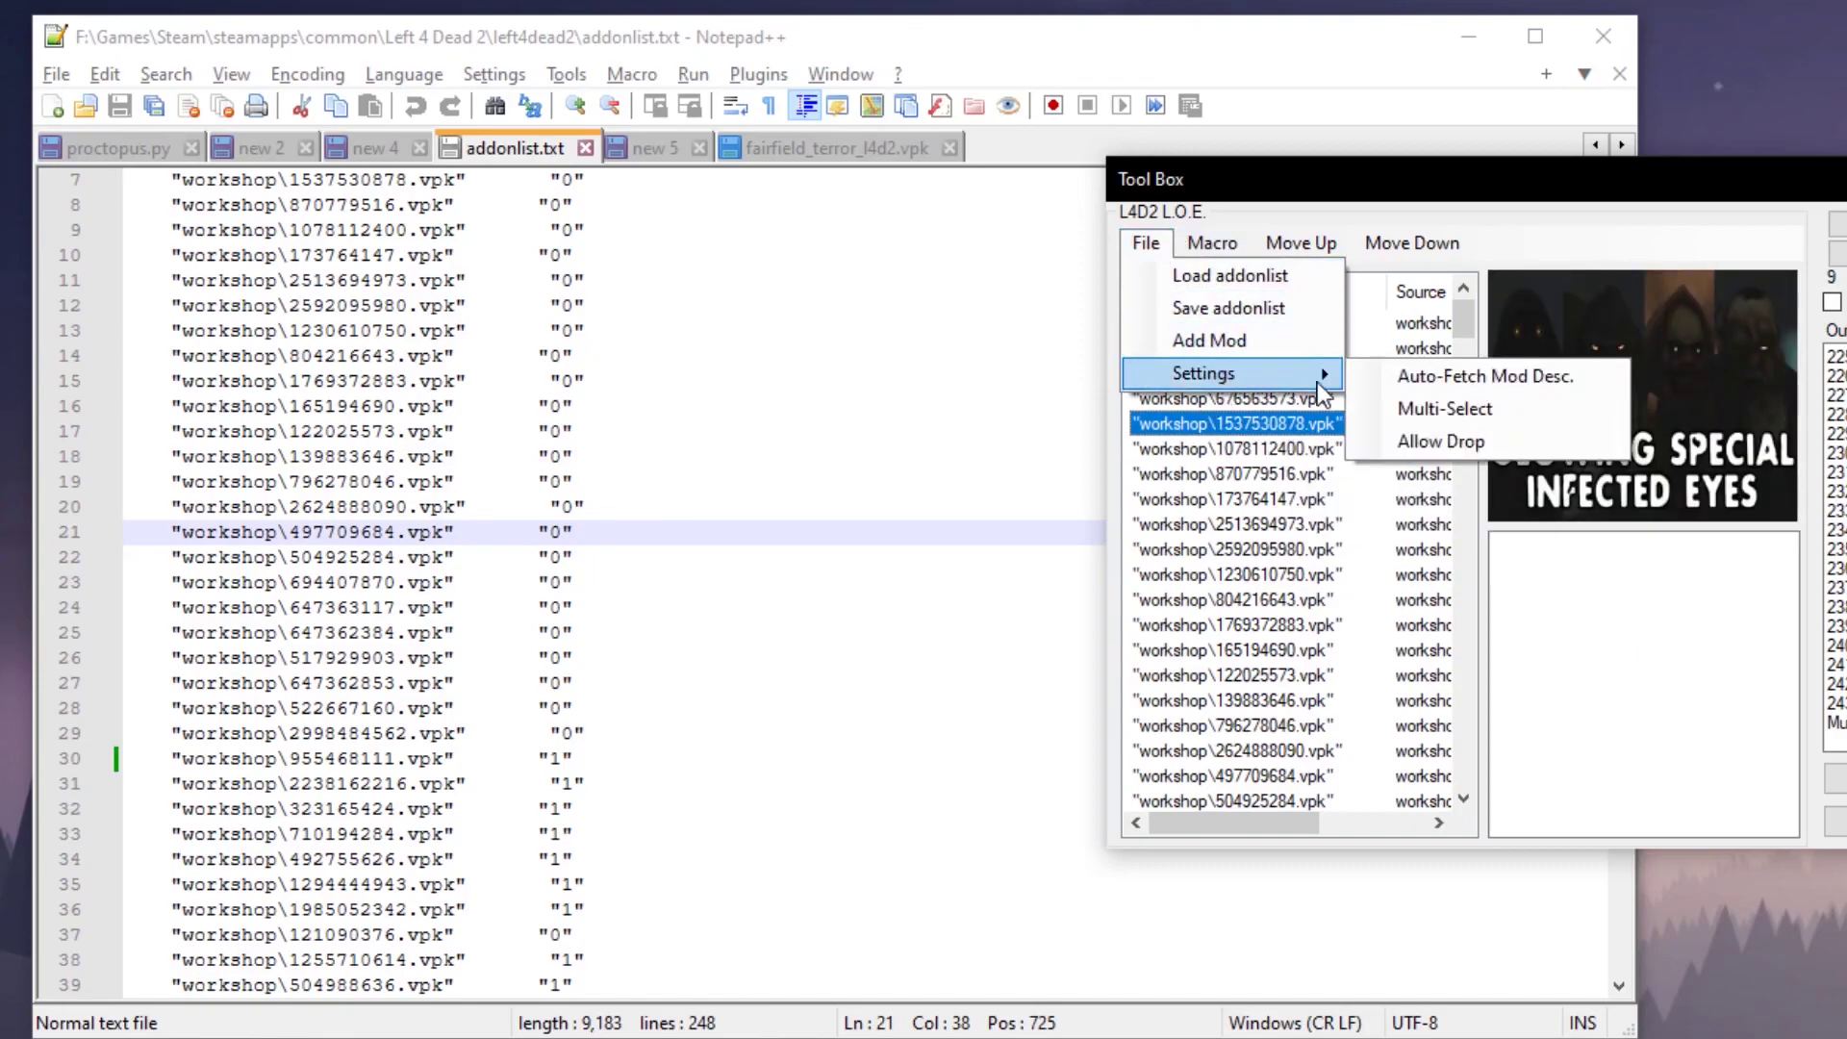
{"action": "left_click", "coordinate": [1453, 441]}
{"action": "left_click", "coordinate": [1146, 245]}
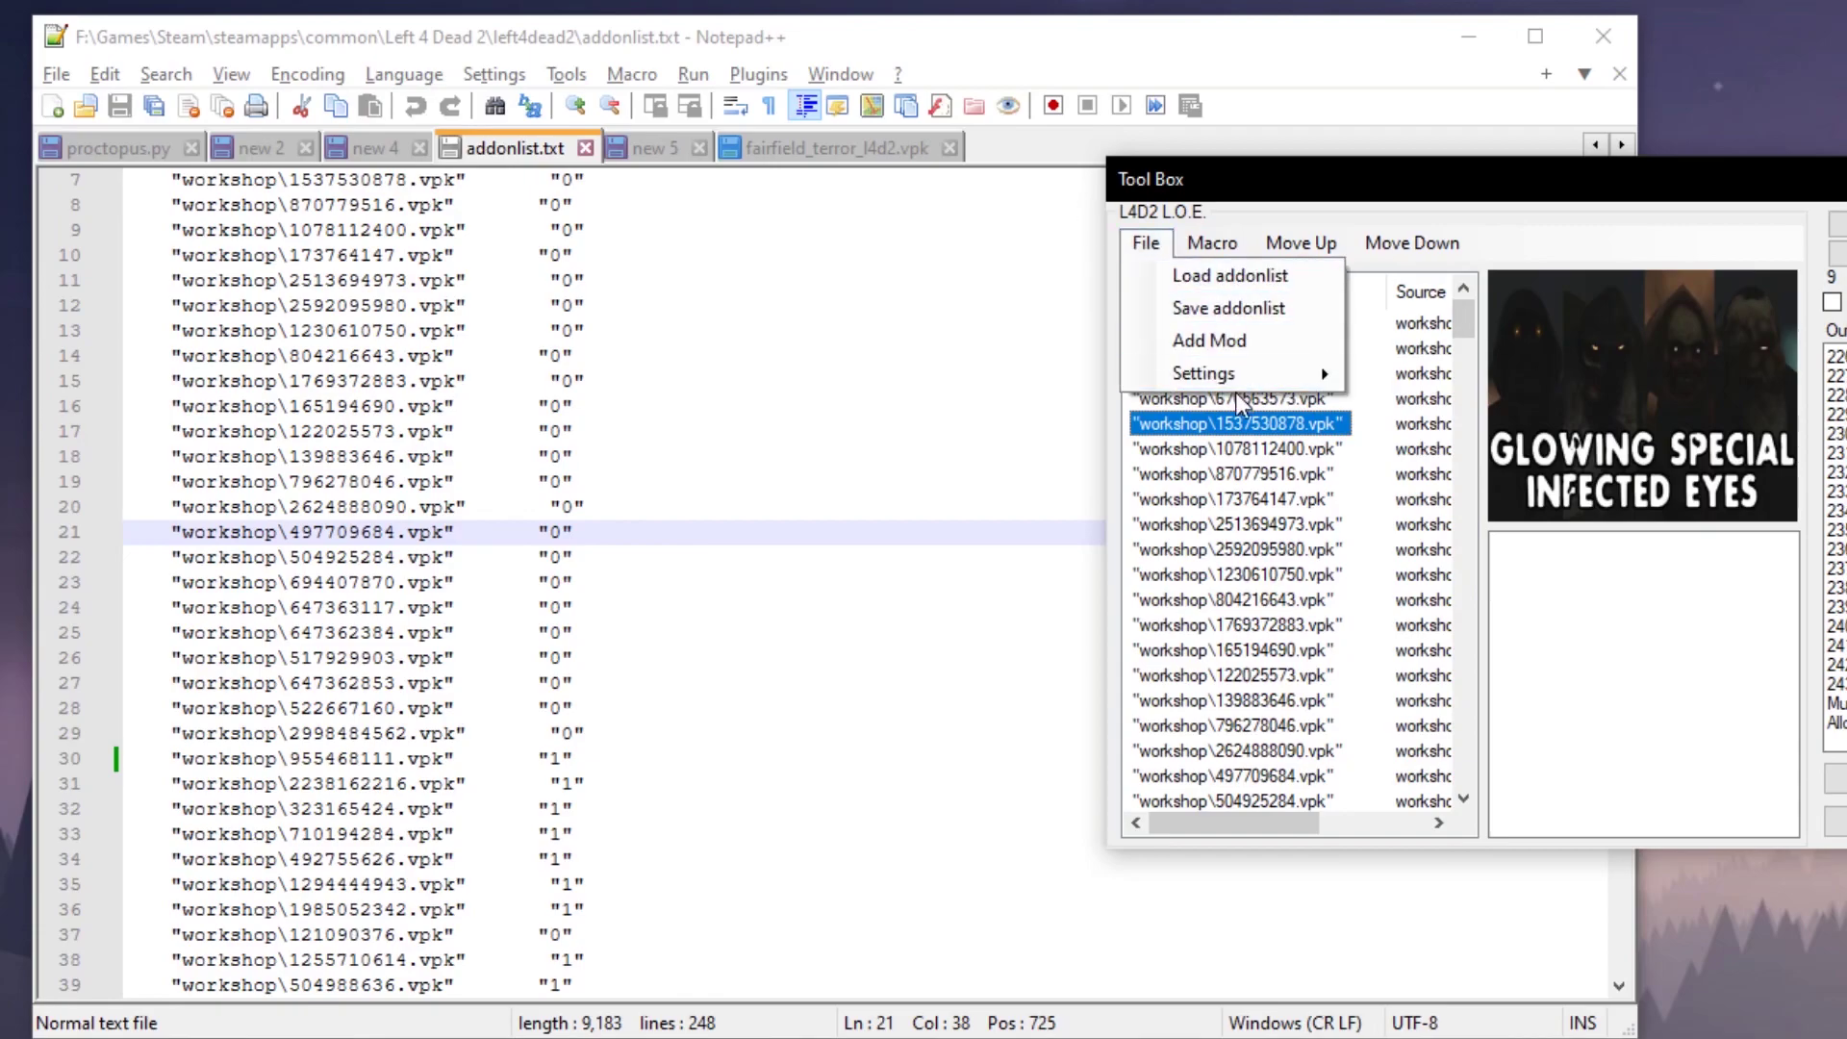
{"action": "mouse_move", "coordinate": [1301, 377]}
{"action": "left_click", "coordinate": [1453, 441]}
{"action": "mouse_move", "coordinate": [1256, 417]}
{"action": "left_mouse_down"}
{"action": "mouse_move", "coordinate": [1273, 496]}
{"action": "mouse_move", "coordinate": [1286, 412]}
{"action": "left_mouse_up"}
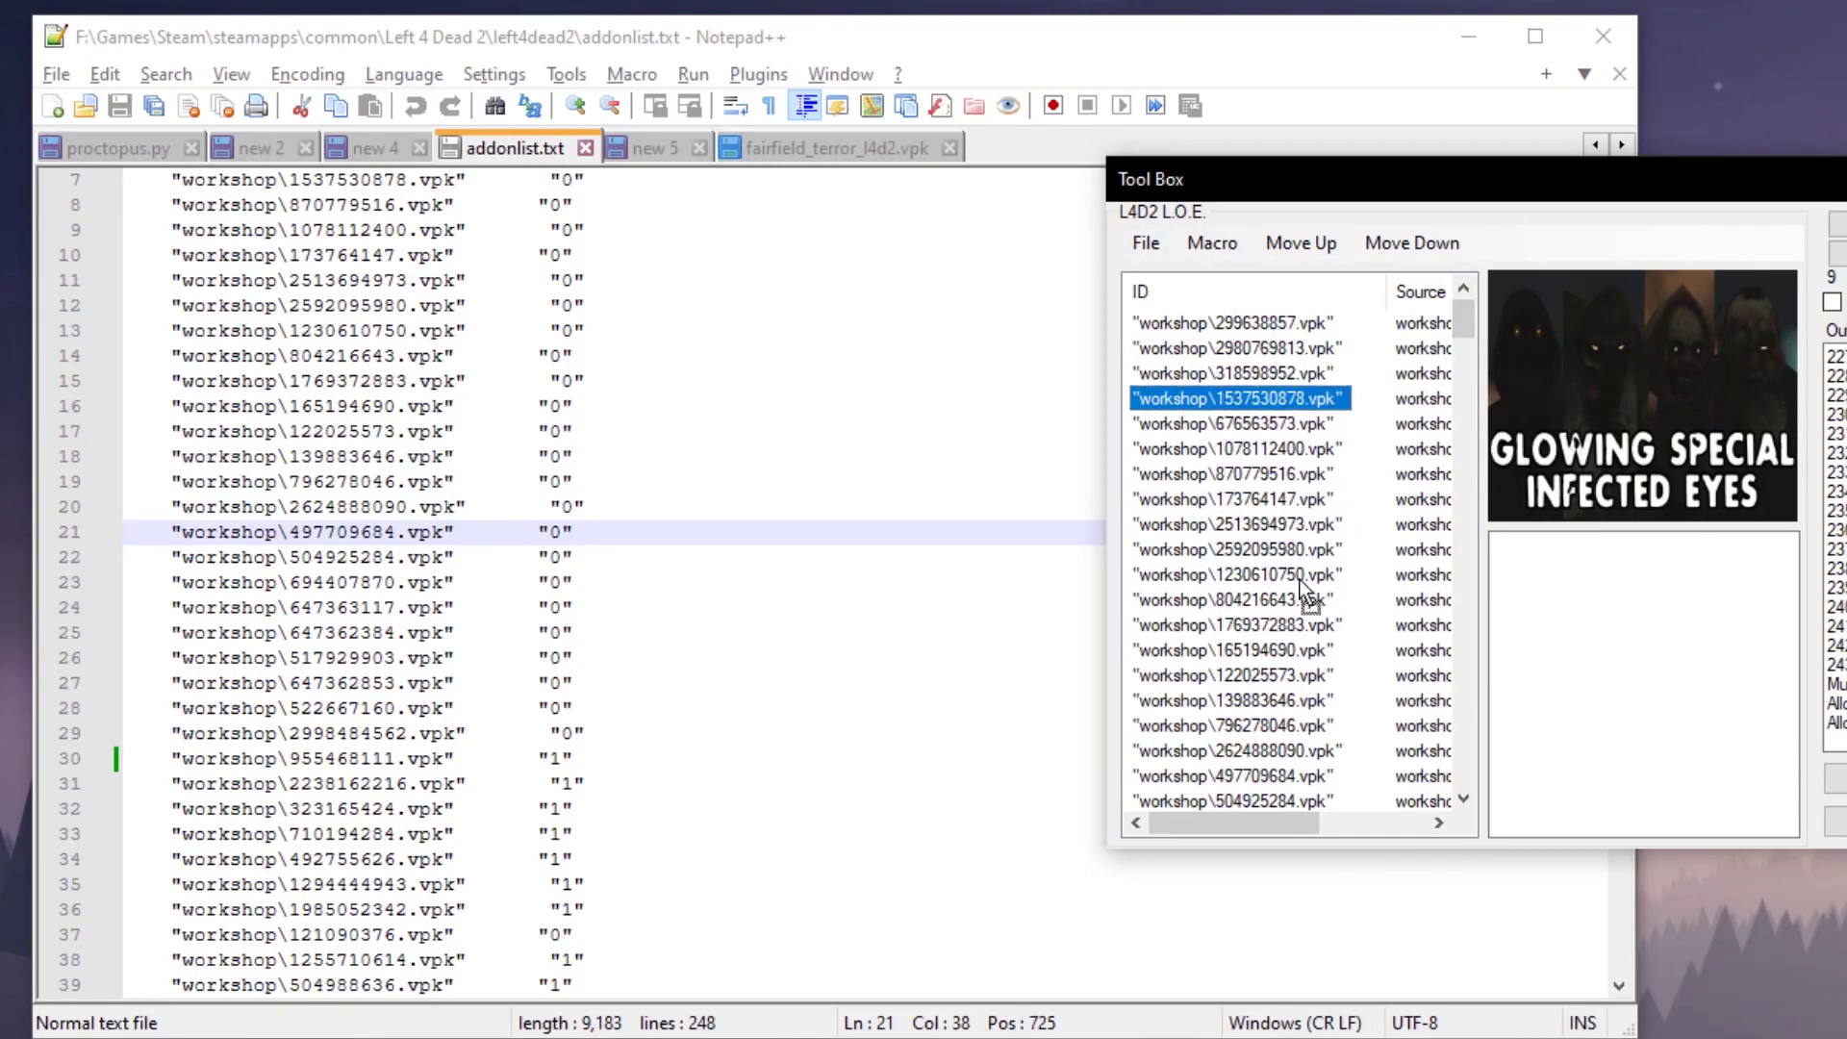
{"action": "left_click_drag", "start_coordinate": [1301, 584], "coordinate": [1284, 578]}
{"action": "key", "text": "super"}
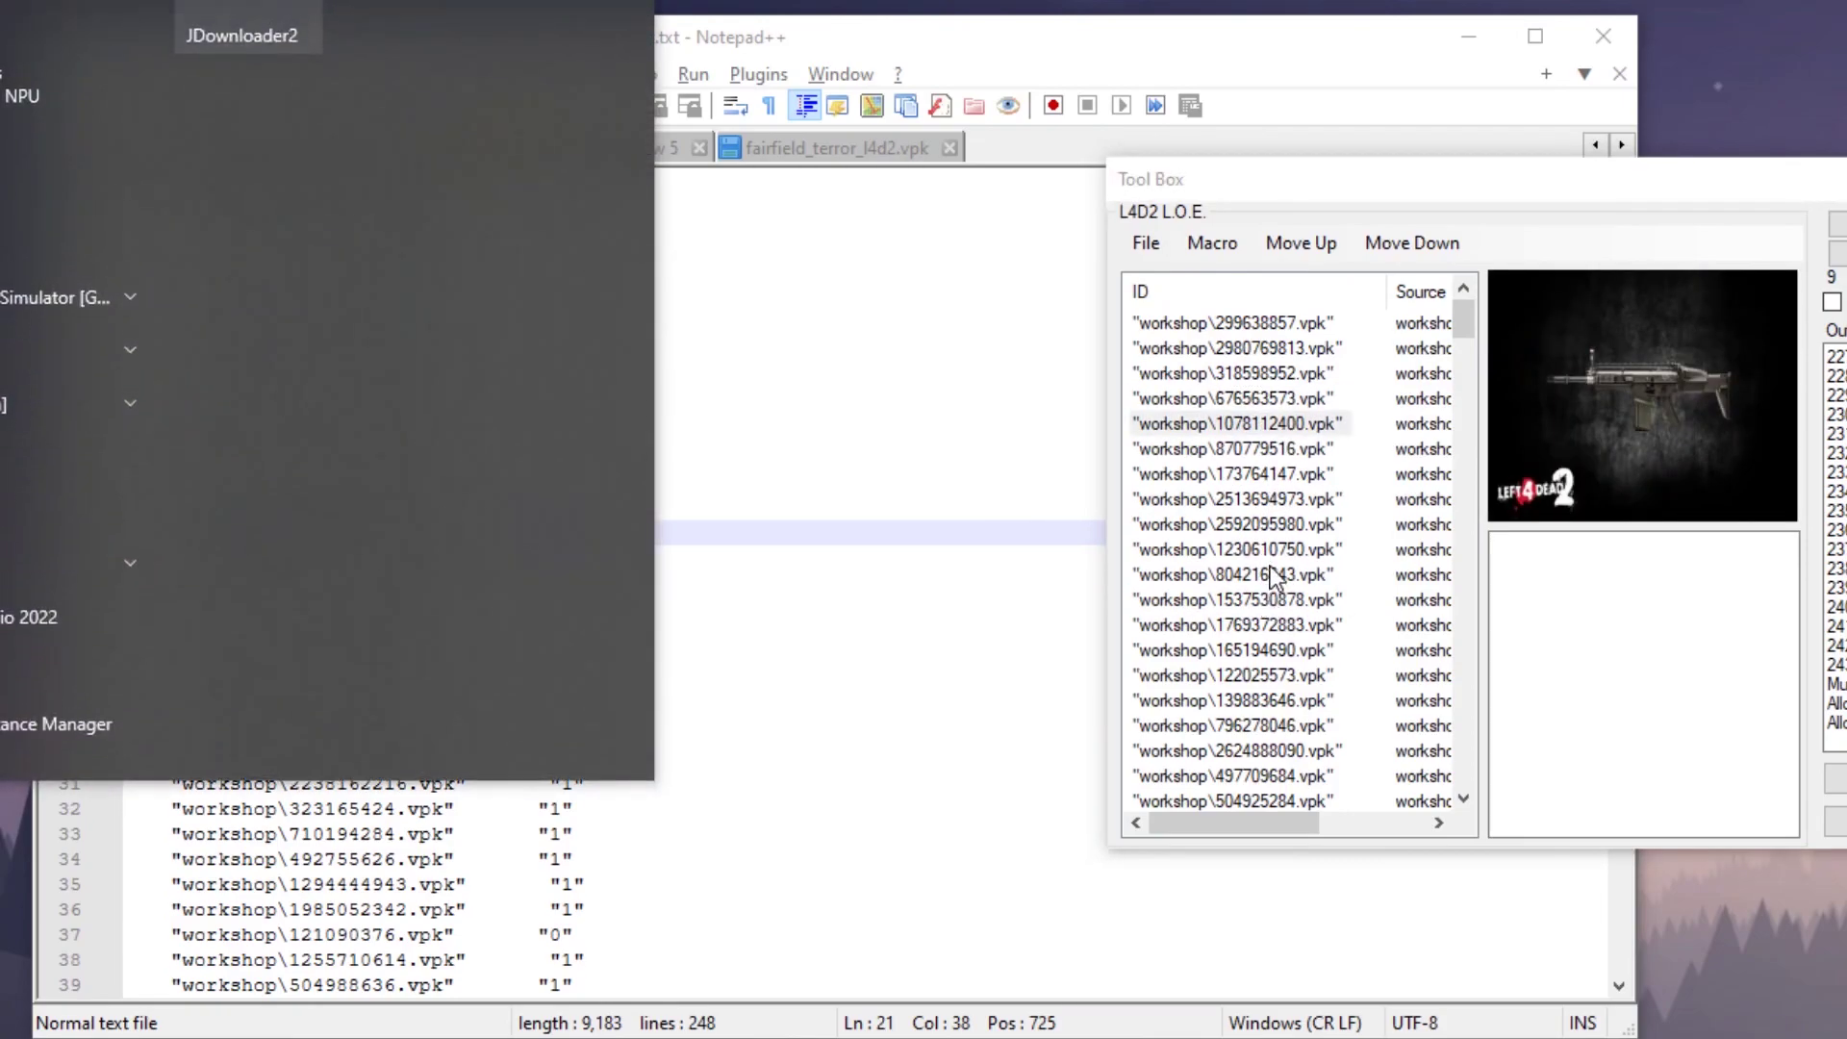
{"action": "left_click", "coordinate": [1274, 575]}
{"action": "left_click", "coordinate": [1251, 398], "text": "shift"}
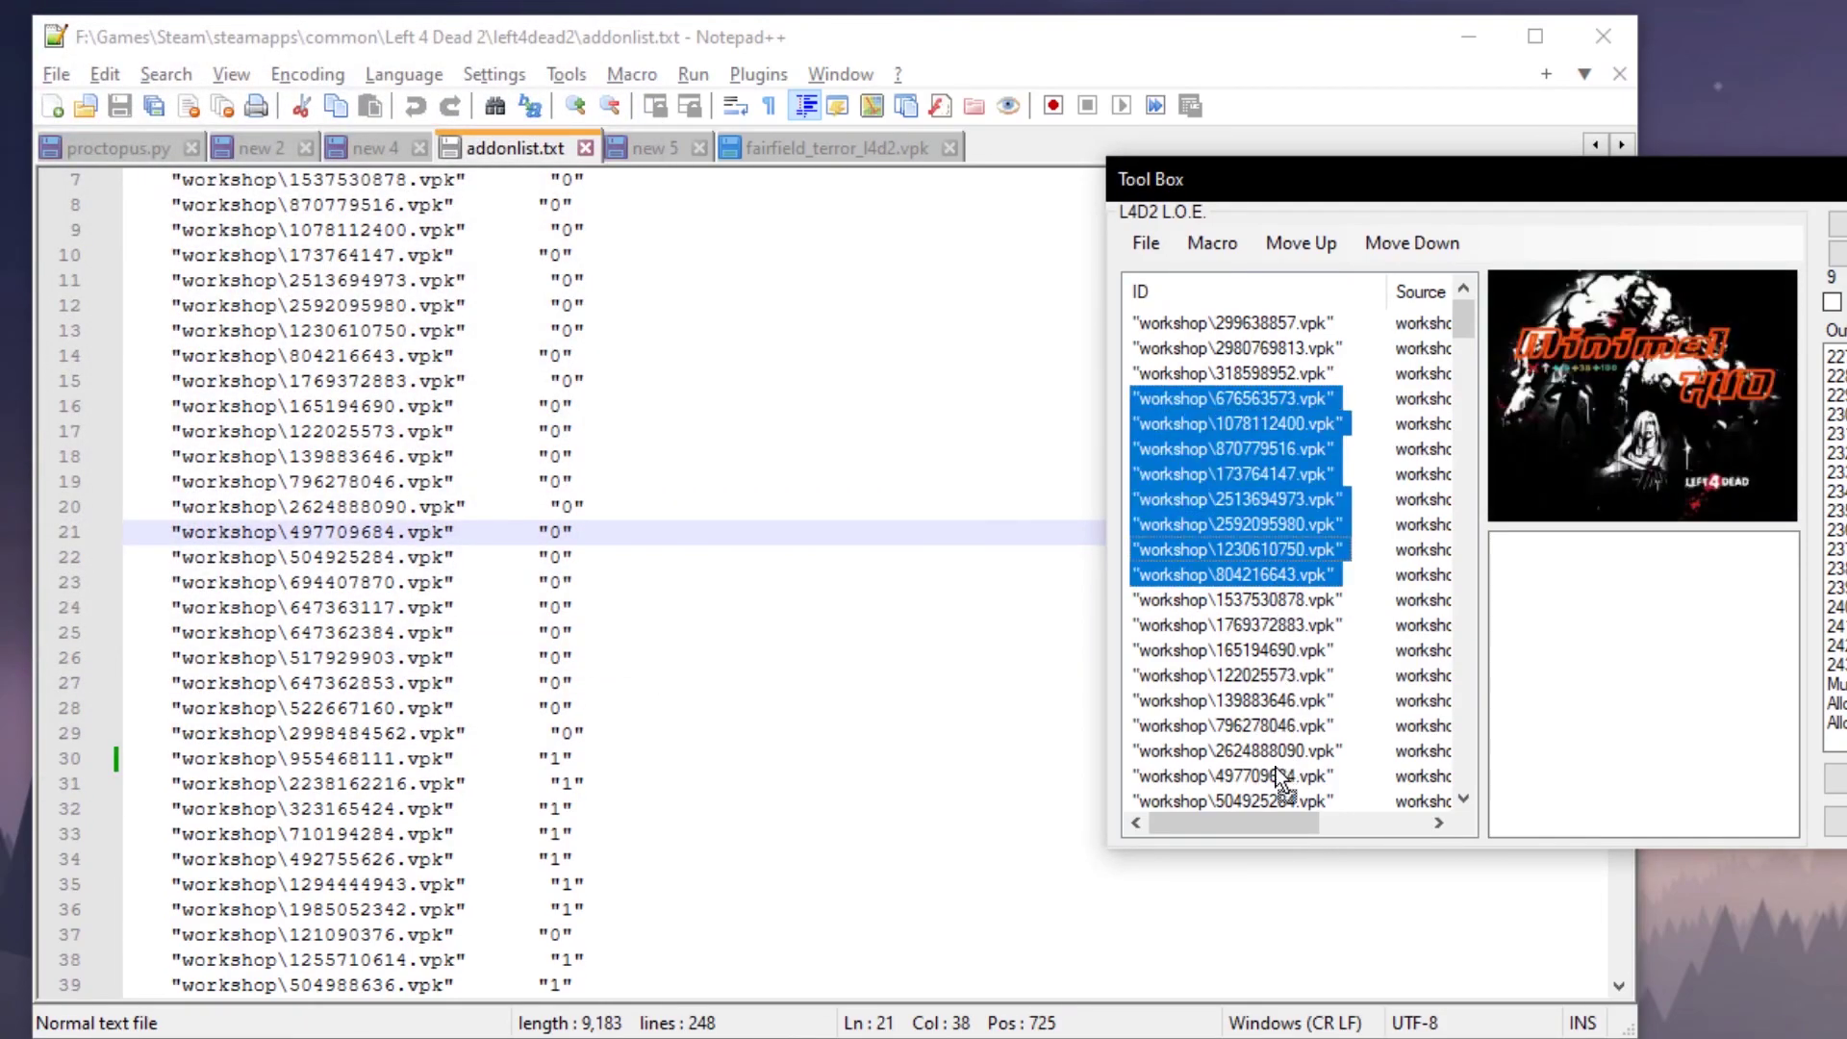
{"action": "left_click_drag", "start_coordinate": [1276, 775], "coordinate": [1290, 404]}
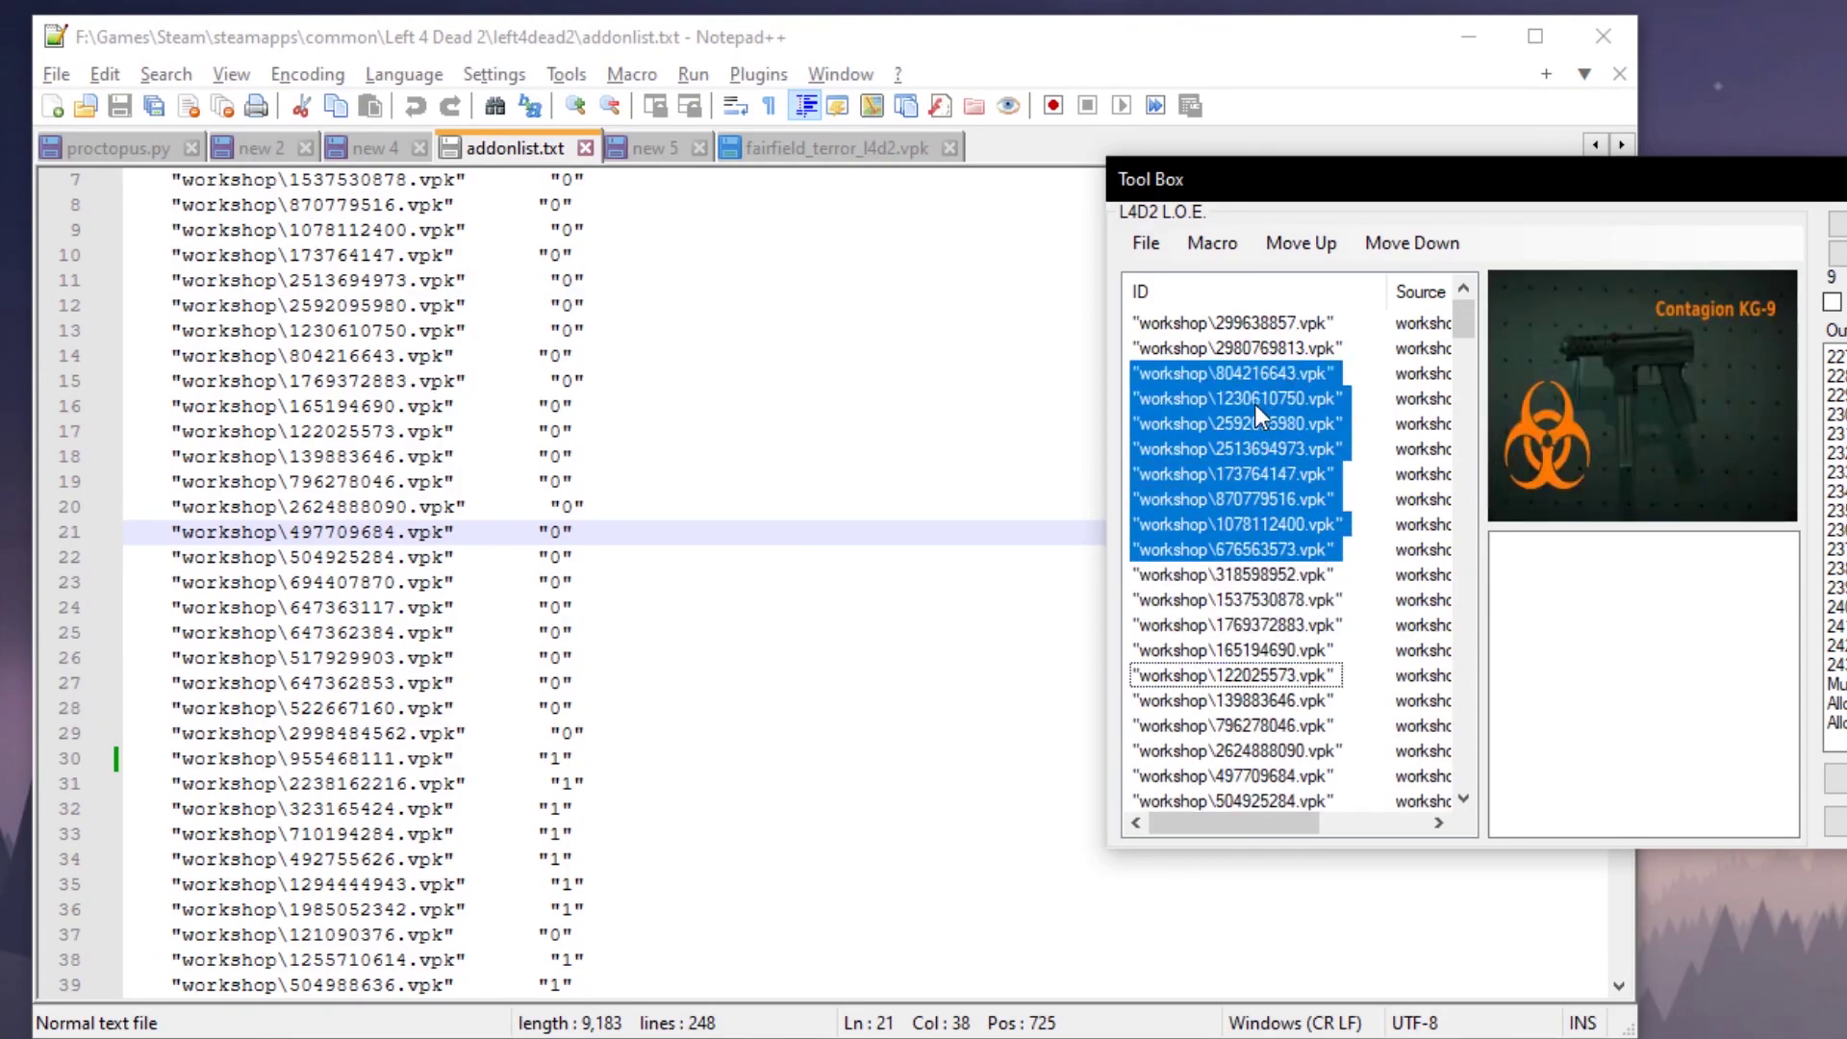
{"action": "left_click", "coordinate": [1145, 243]}
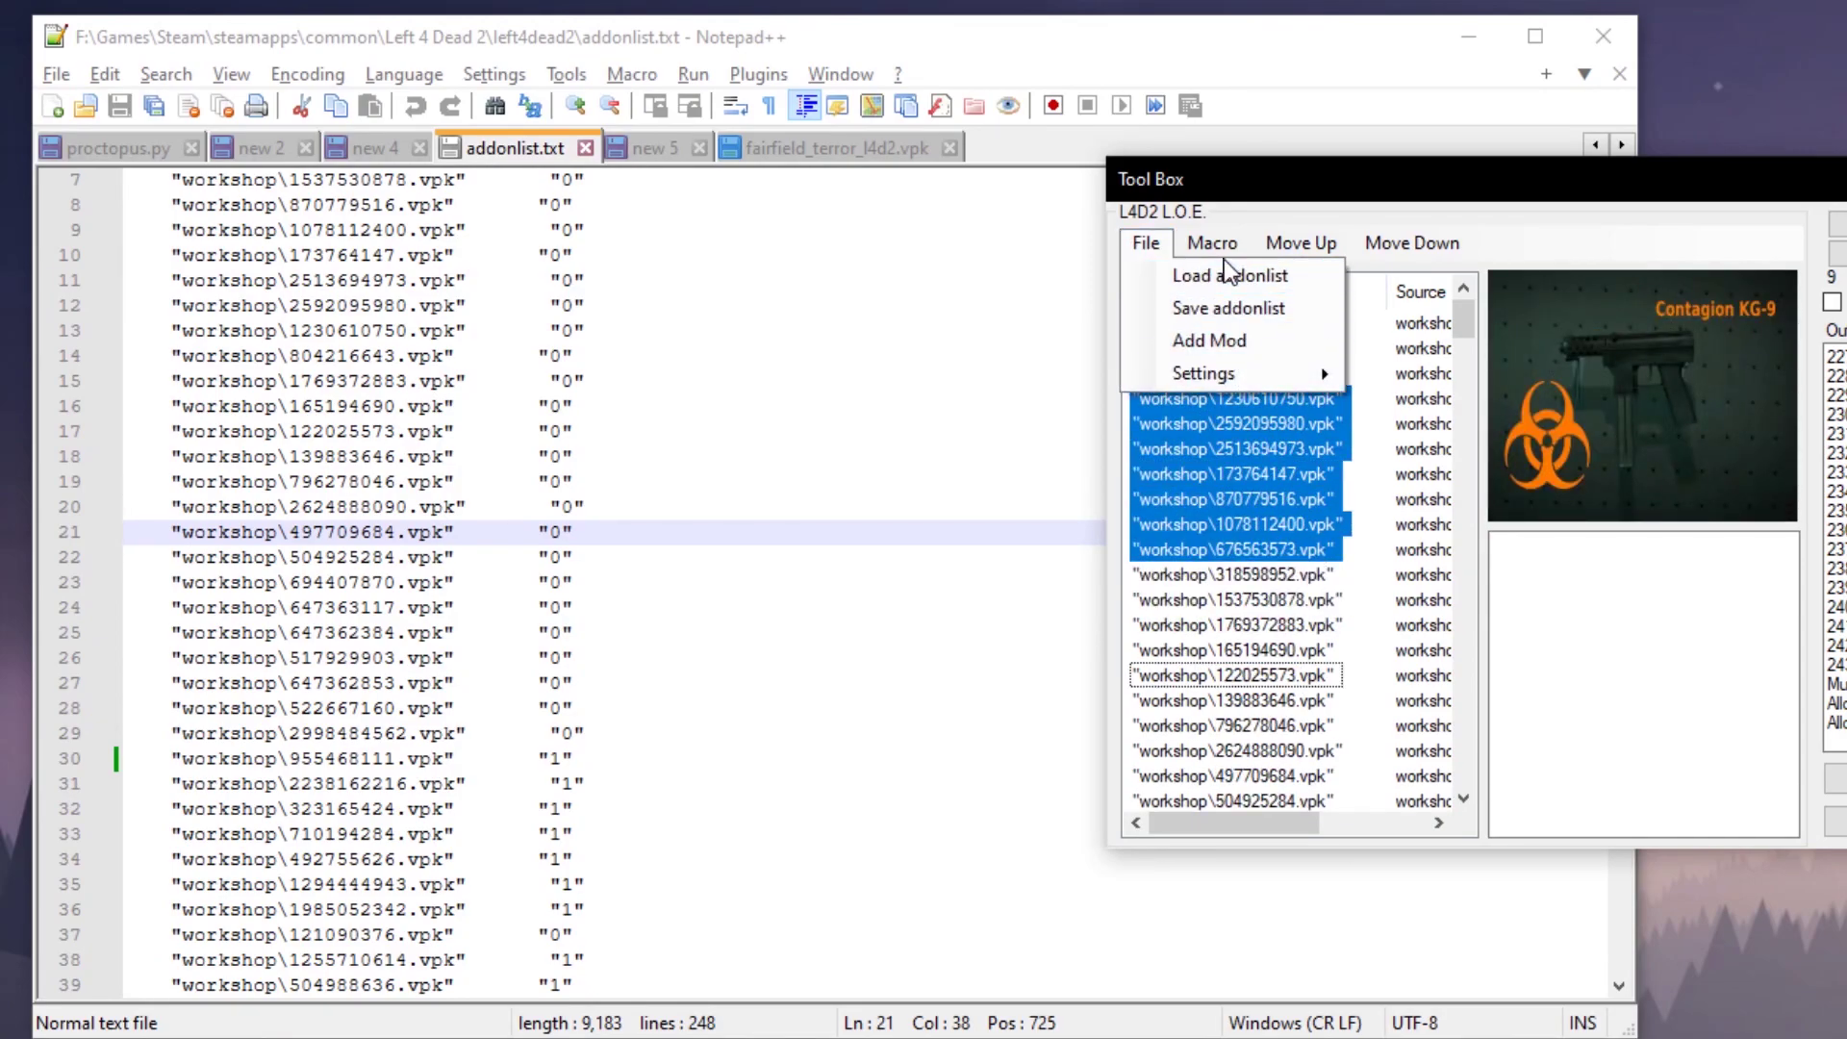
{"action": "mouse_move", "coordinate": [1275, 372]}
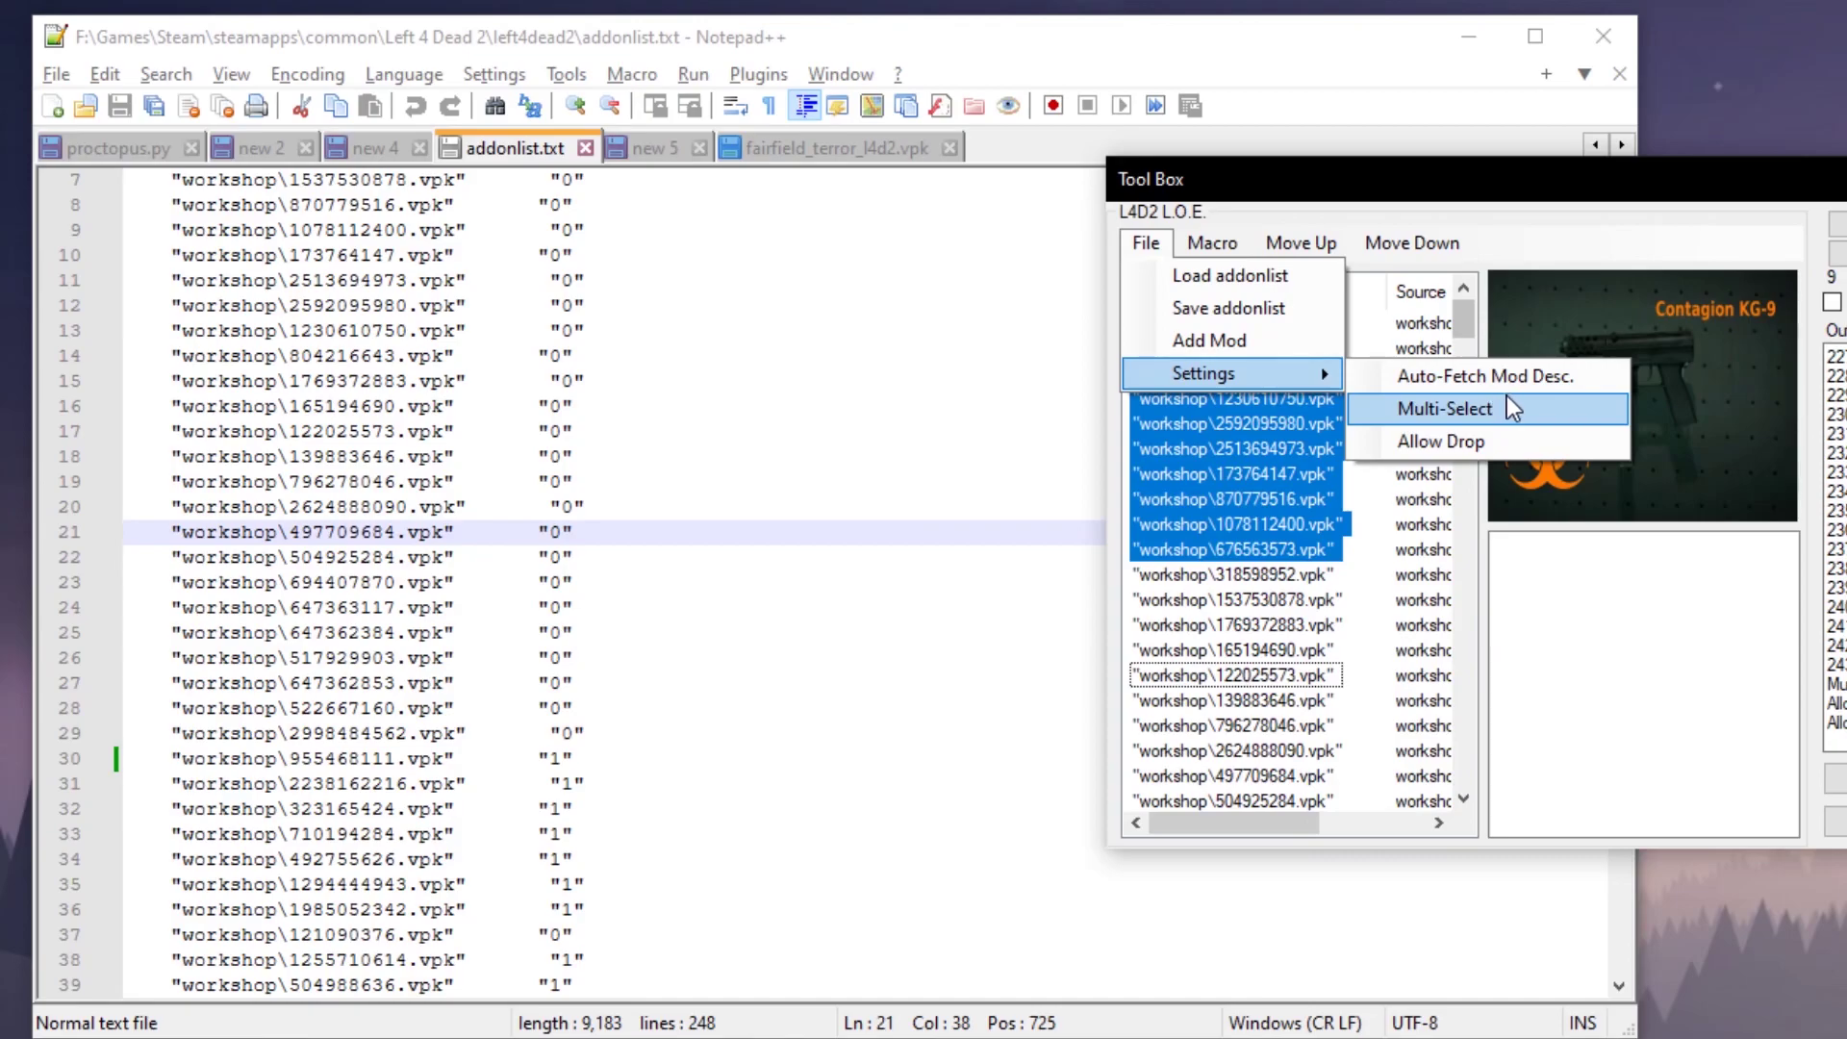
- Show the Macro > Convert submenu with its To Local, Read-Only and Normal options
{"action": "left_click", "coordinate": [1214, 247]}
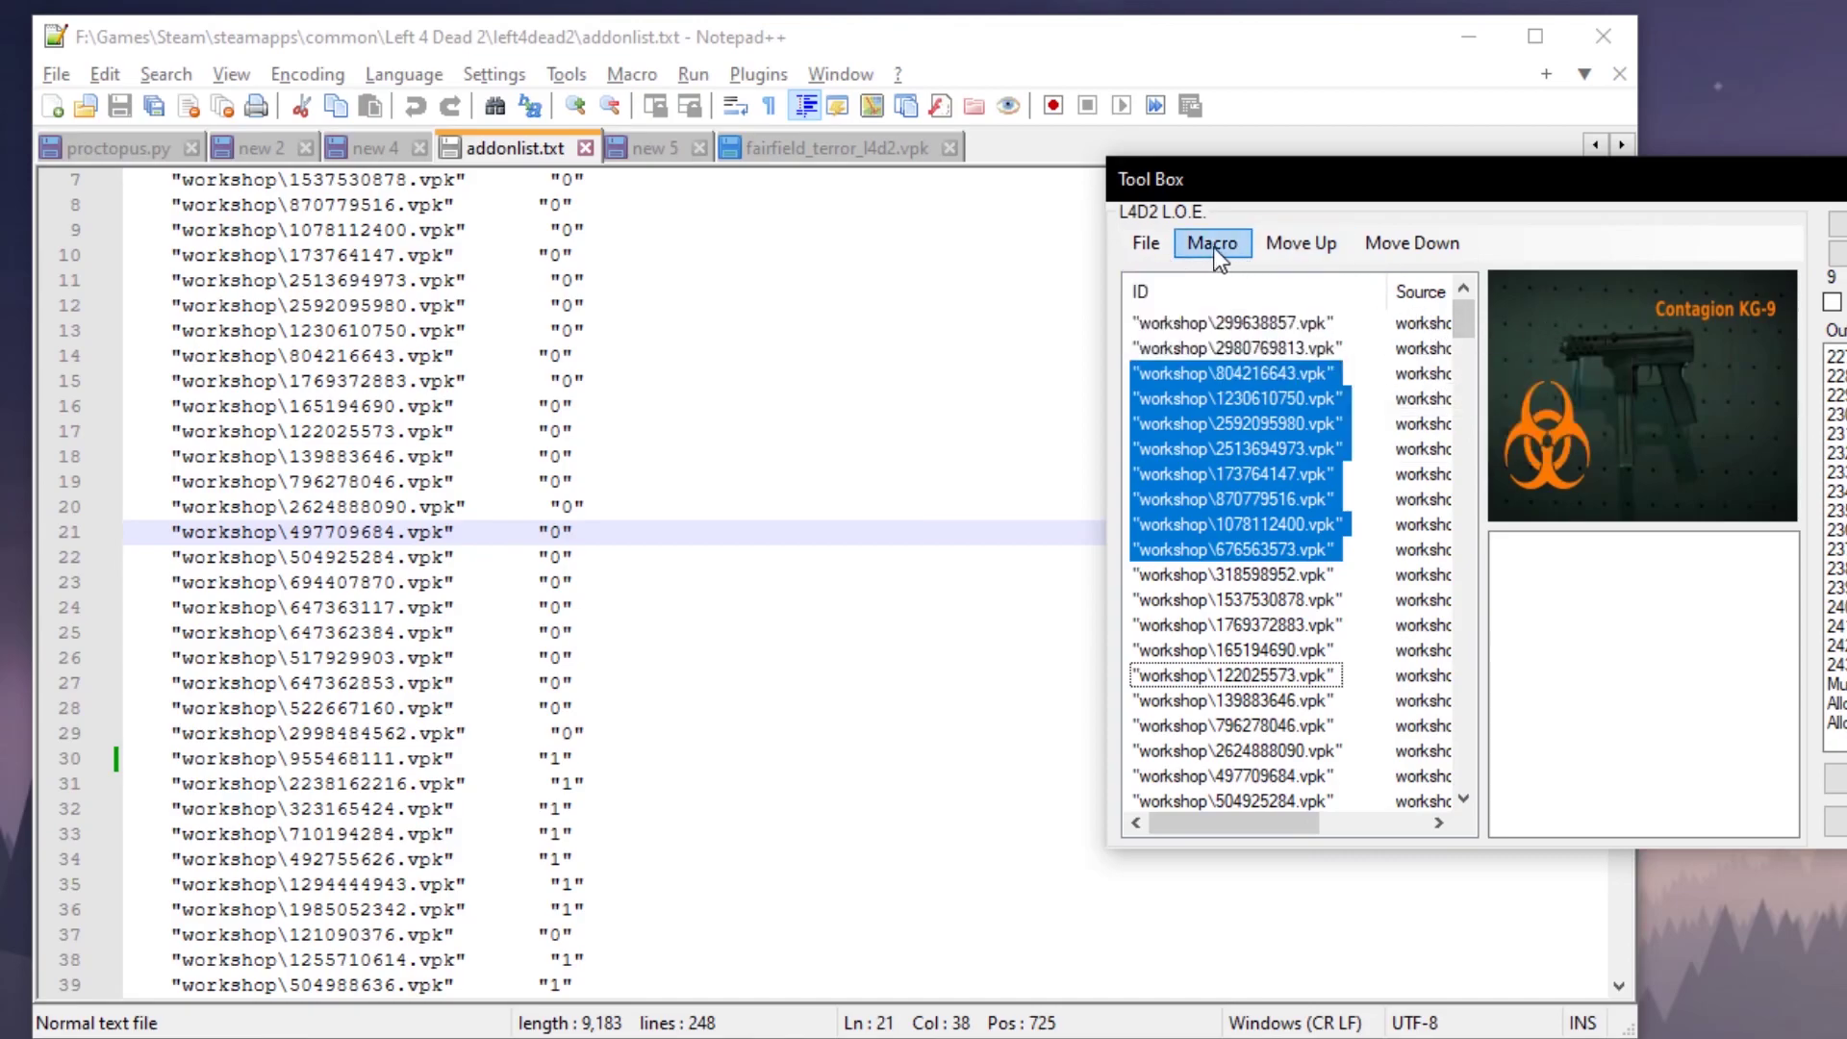
{"action": "left_click", "coordinate": [1146, 242]}
{"action": "mouse_move", "coordinate": [1182, 246]}
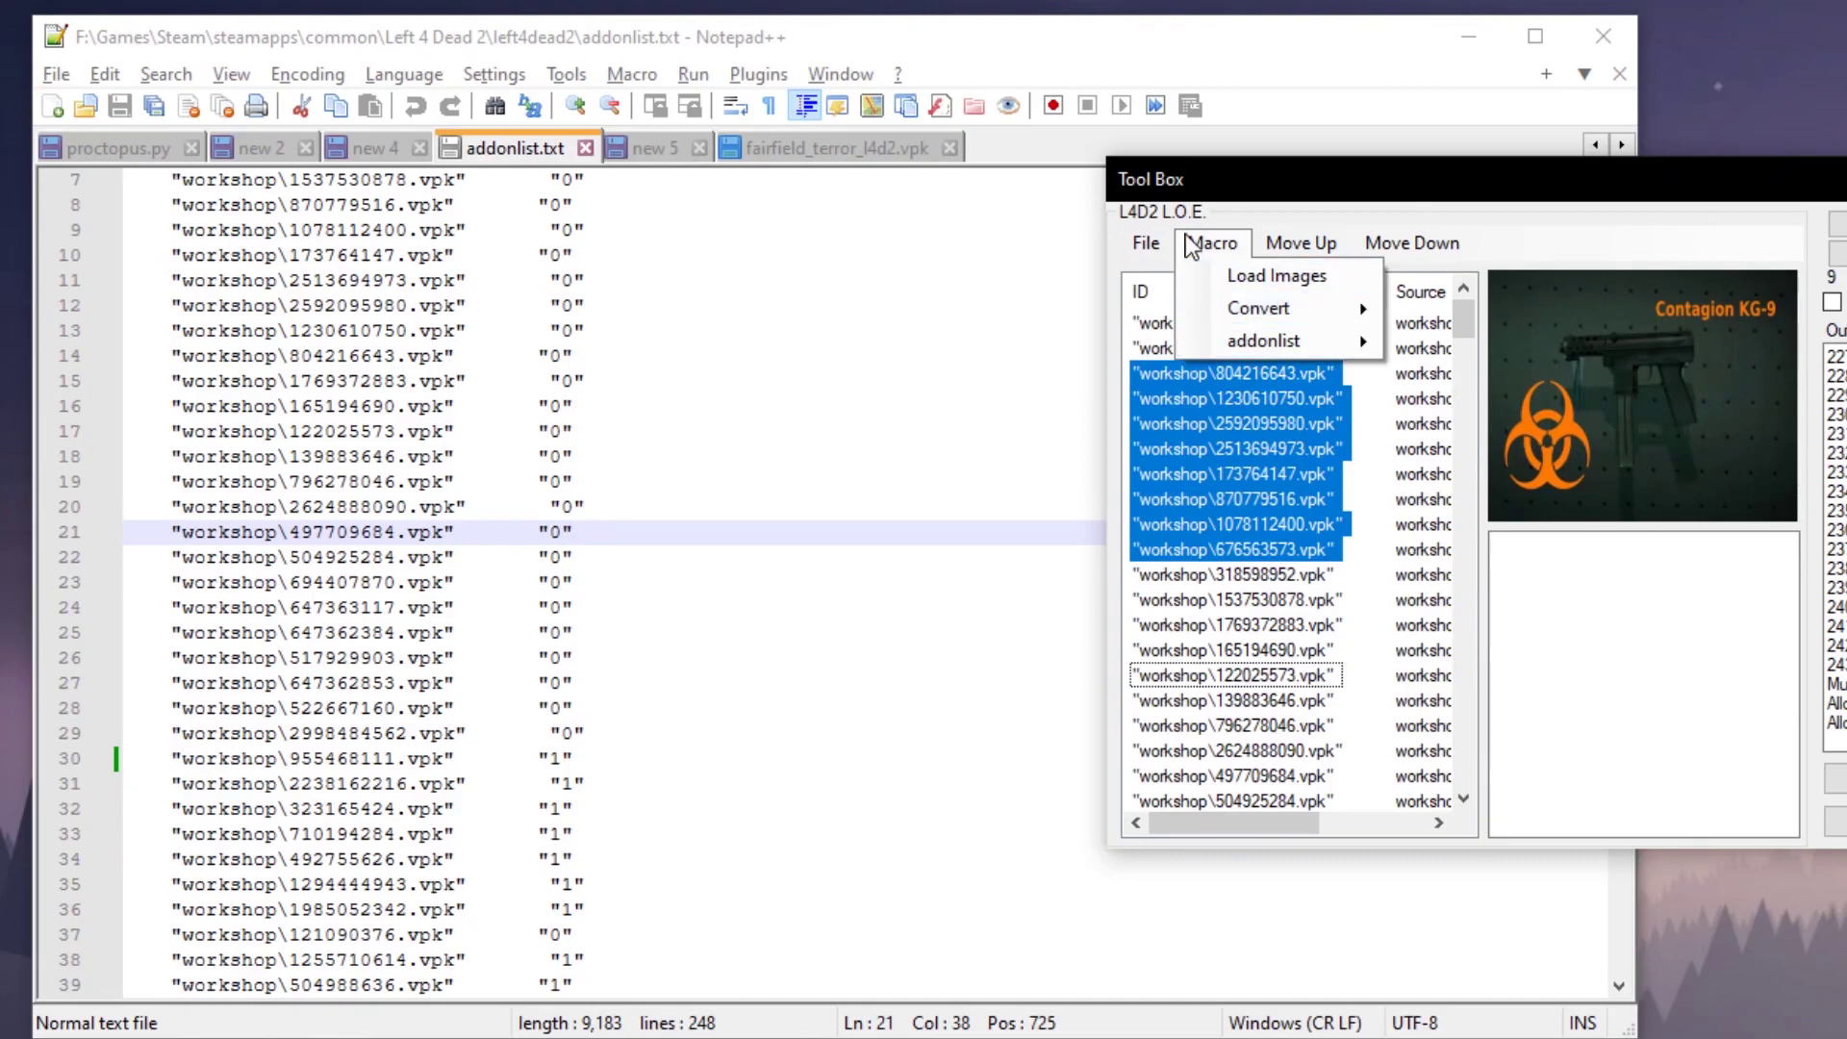
{"action": "mouse_move", "coordinate": [1220, 311]}
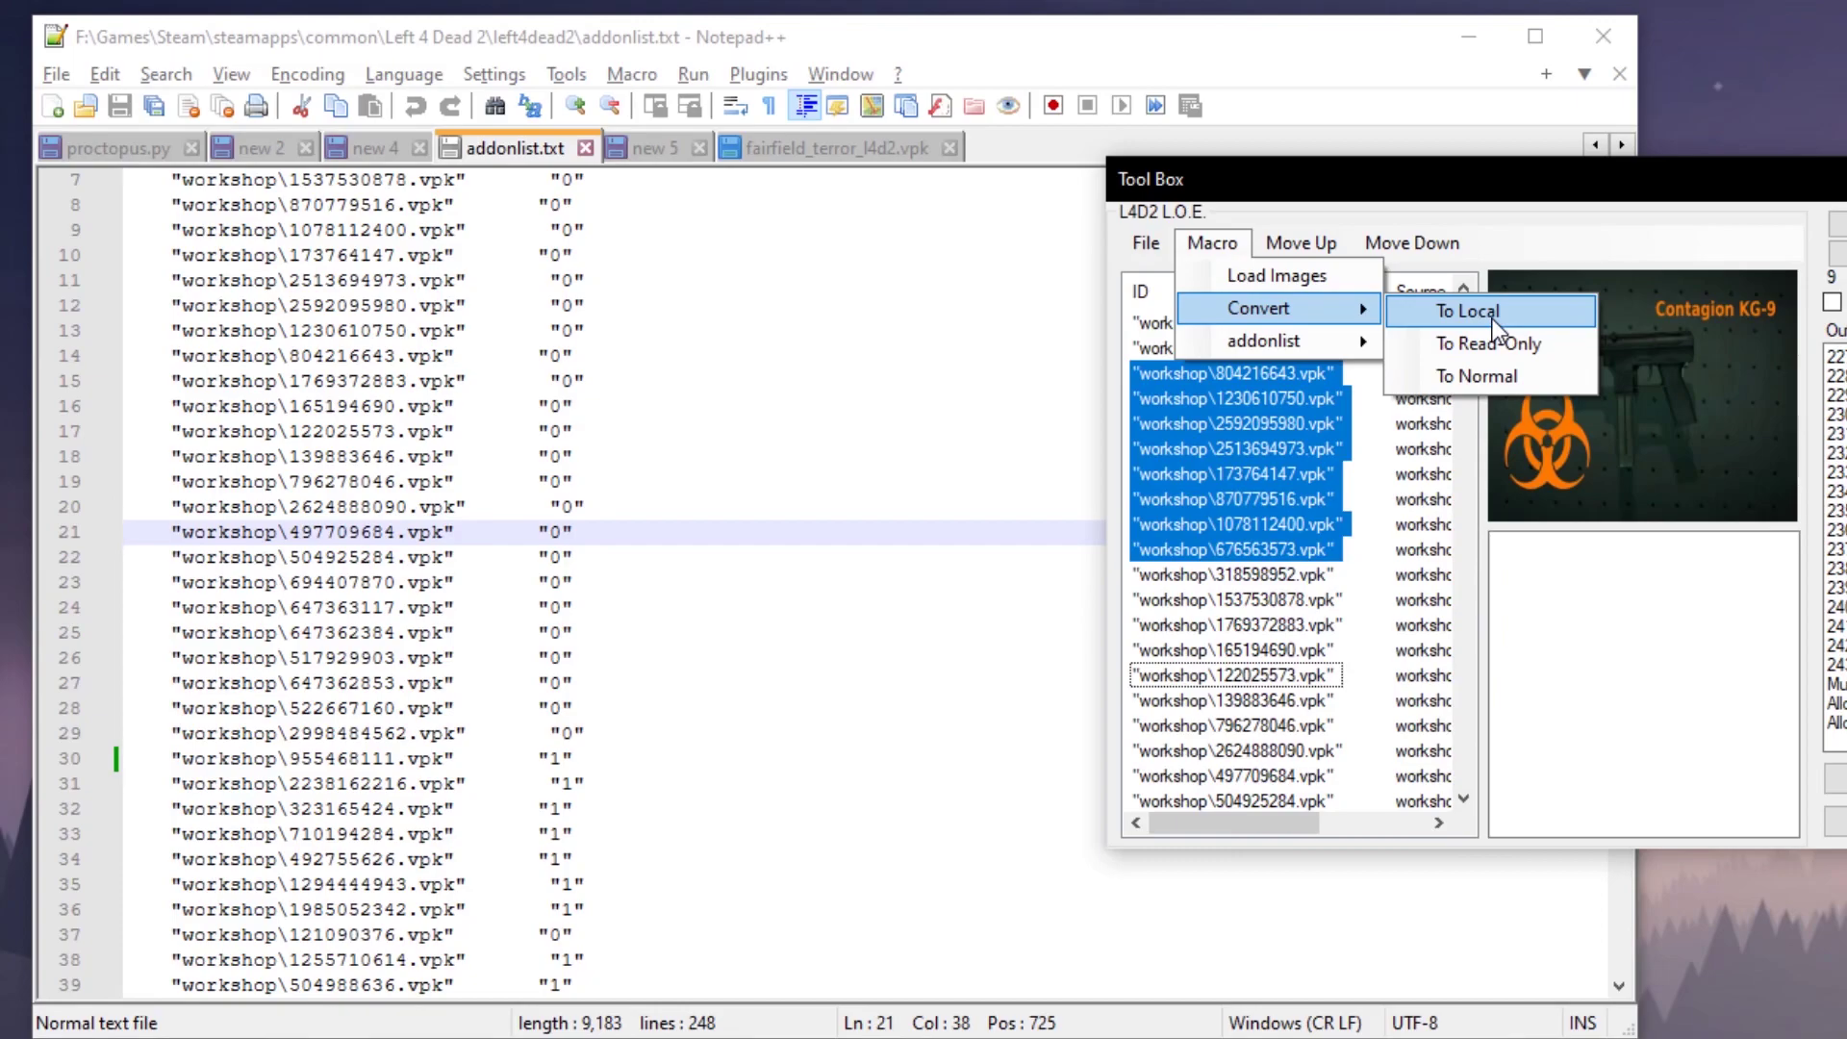
- Convert all entries to local IDs such as 299638857.vpk and check the list
{"action": "left_click", "coordinate": [1492, 320]}
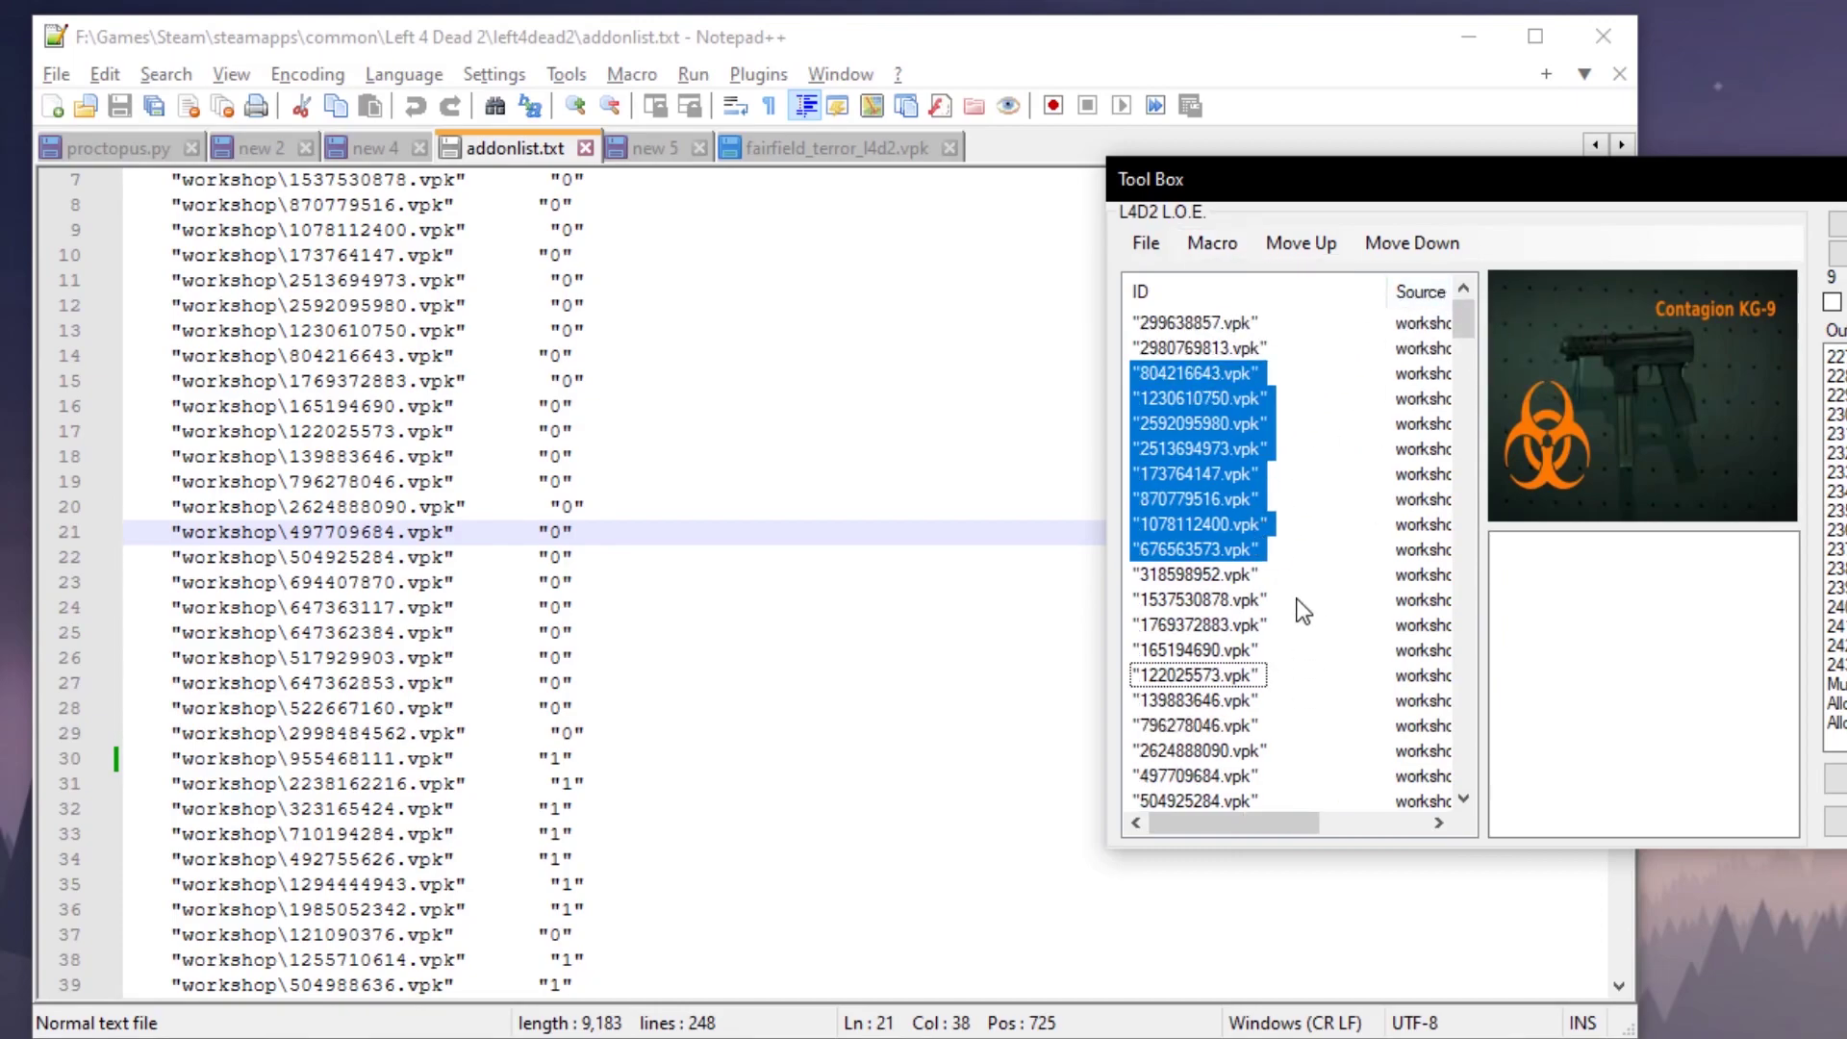
{"action": "scroll", "coordinate": [1300, 610], "scroll_direction": "down", "scroll_amount": 10}
{"action": "scroll", "coordinate": [1301, 610], "scroll_direction": "up", "scroll_amount": 10}
{"action": "left_click", "coordinate": [1235, 324]}
{"action": "left_click", "coordinate": [1204, 529]}
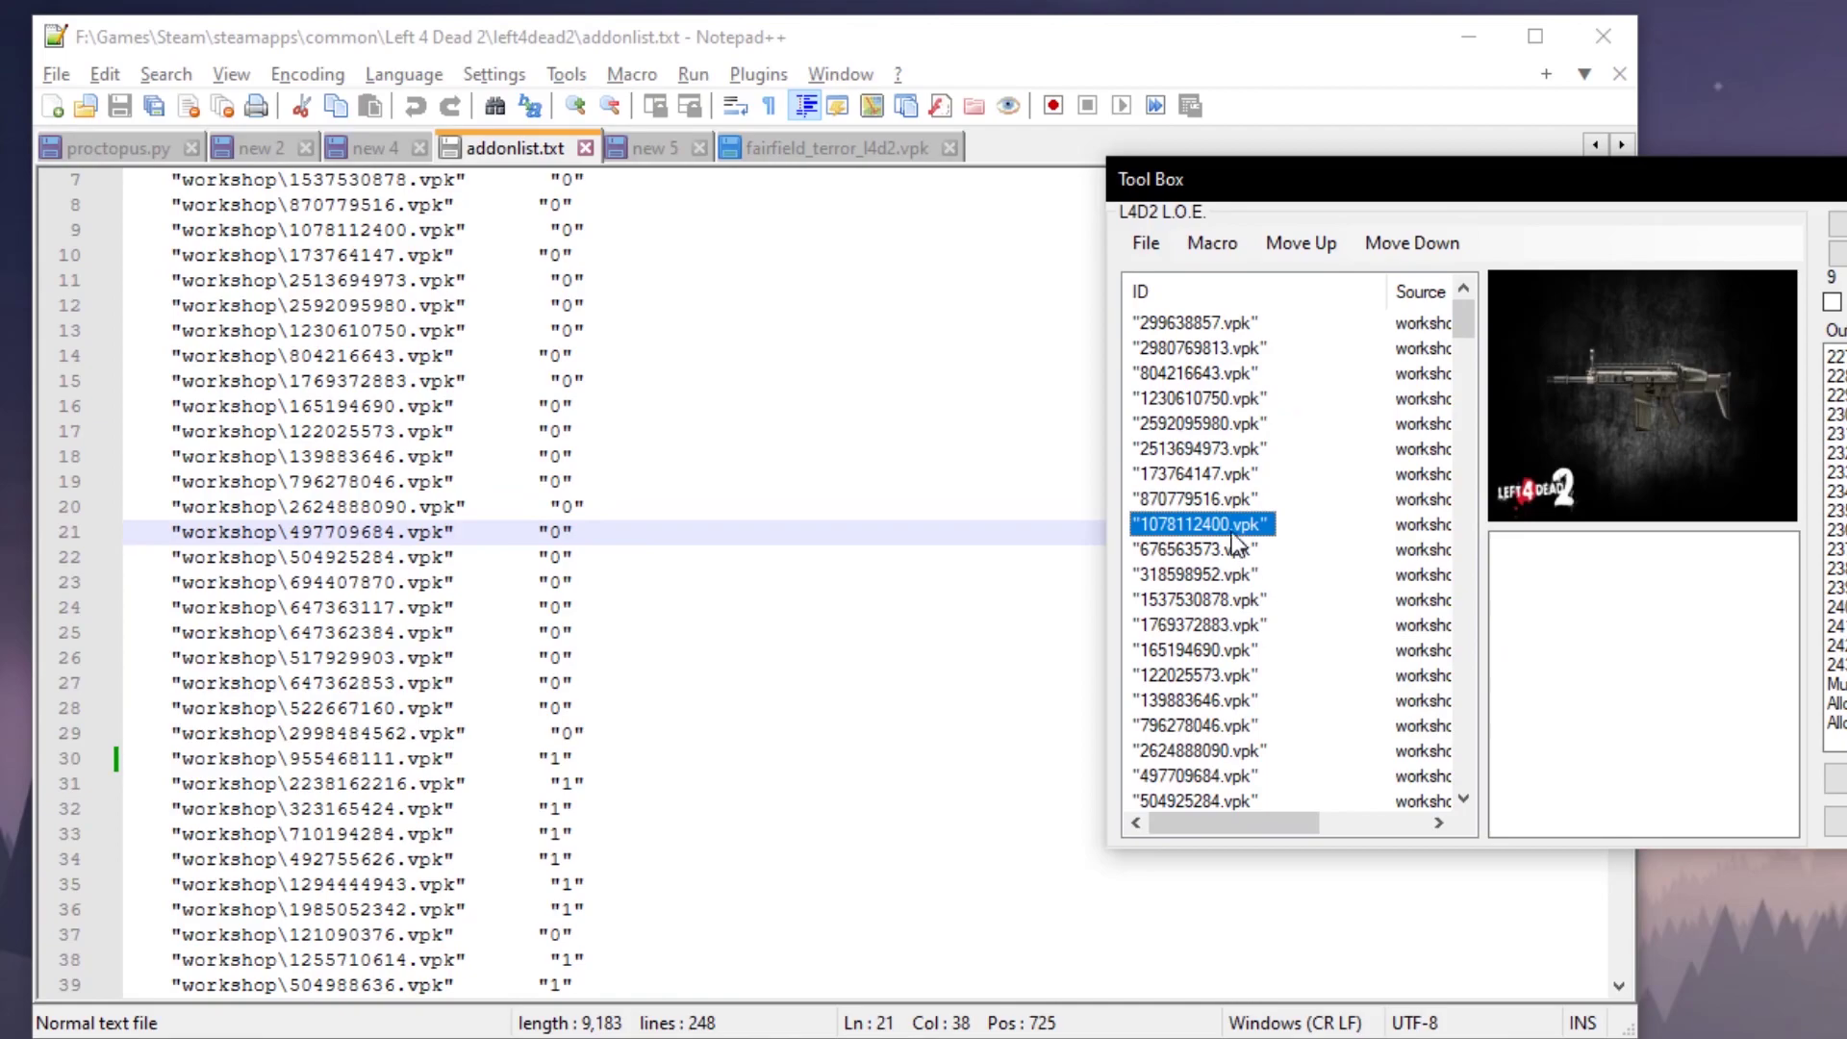
{"action": "left_click", "coordinate": [1176, 428]}
{"action": "left_click", "coordinate": [1217, 601], "text": "shift"}
{"action": "left_click", "coordinate": [1203, 700], "text": "shift"}
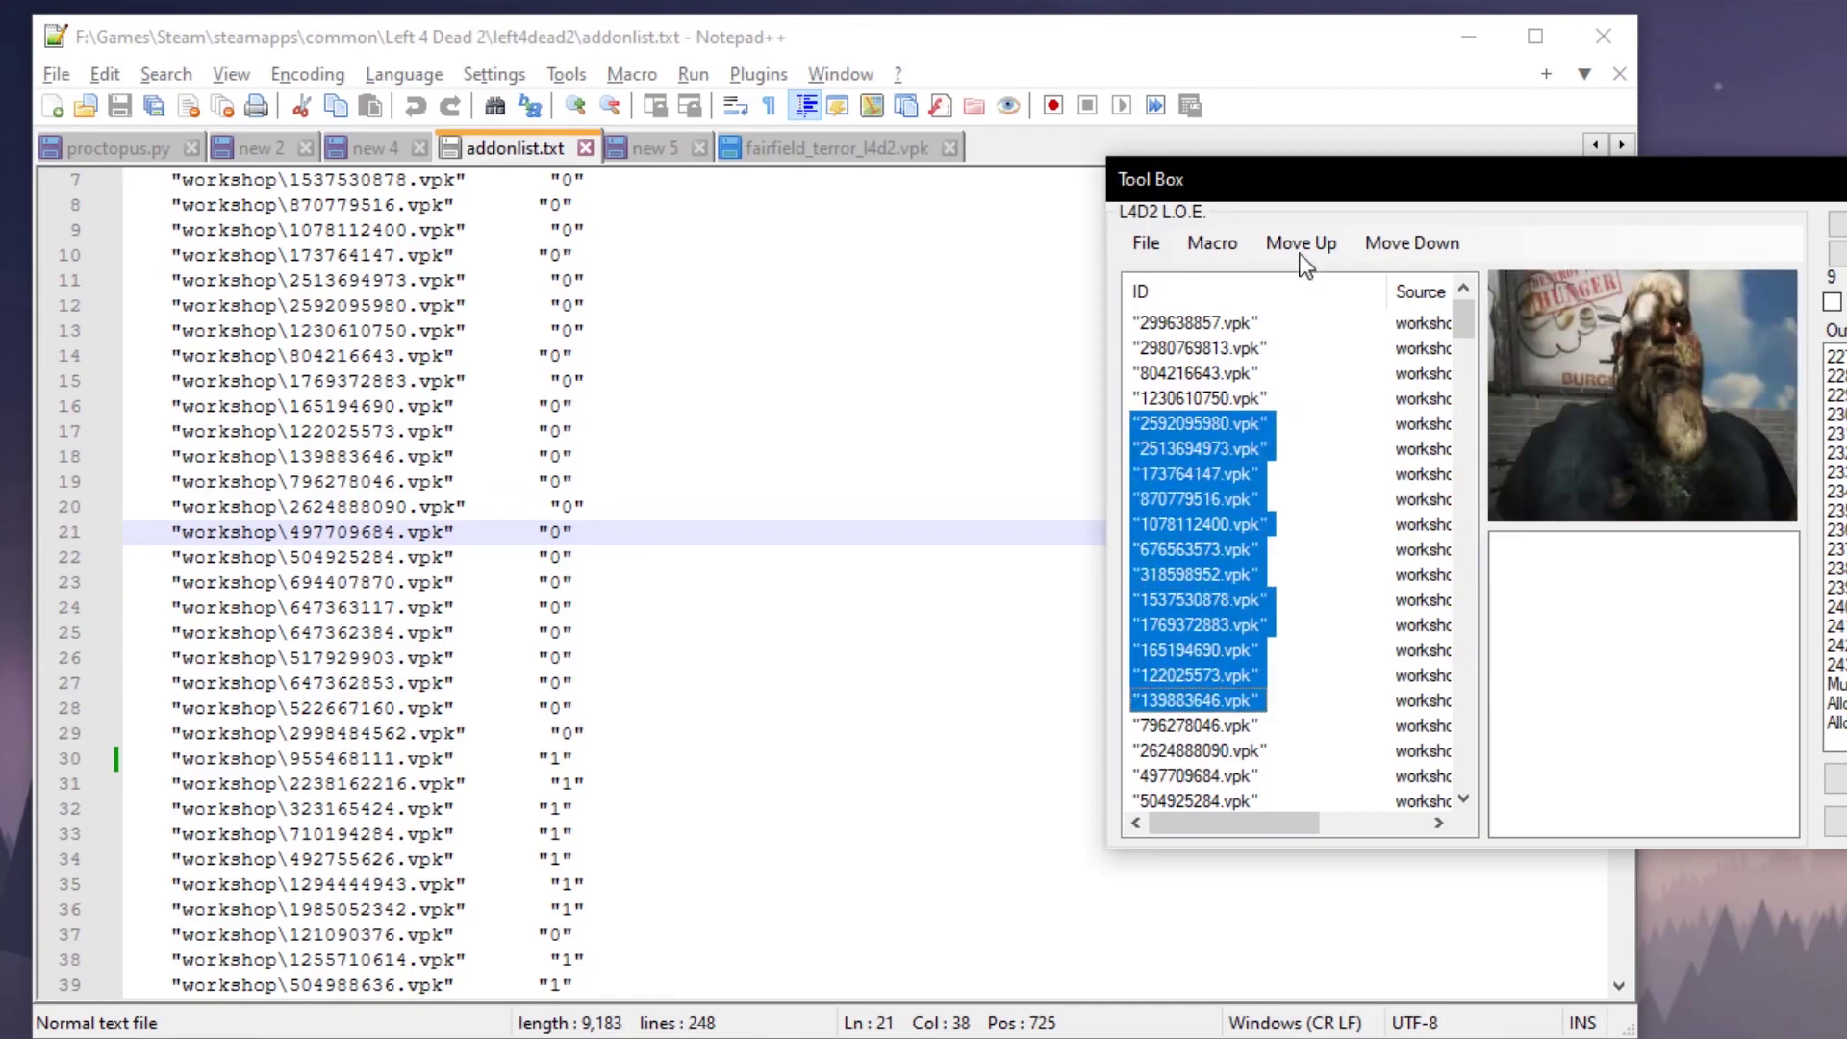
{"action": "left_click", "coordinate": [1233, 248]}
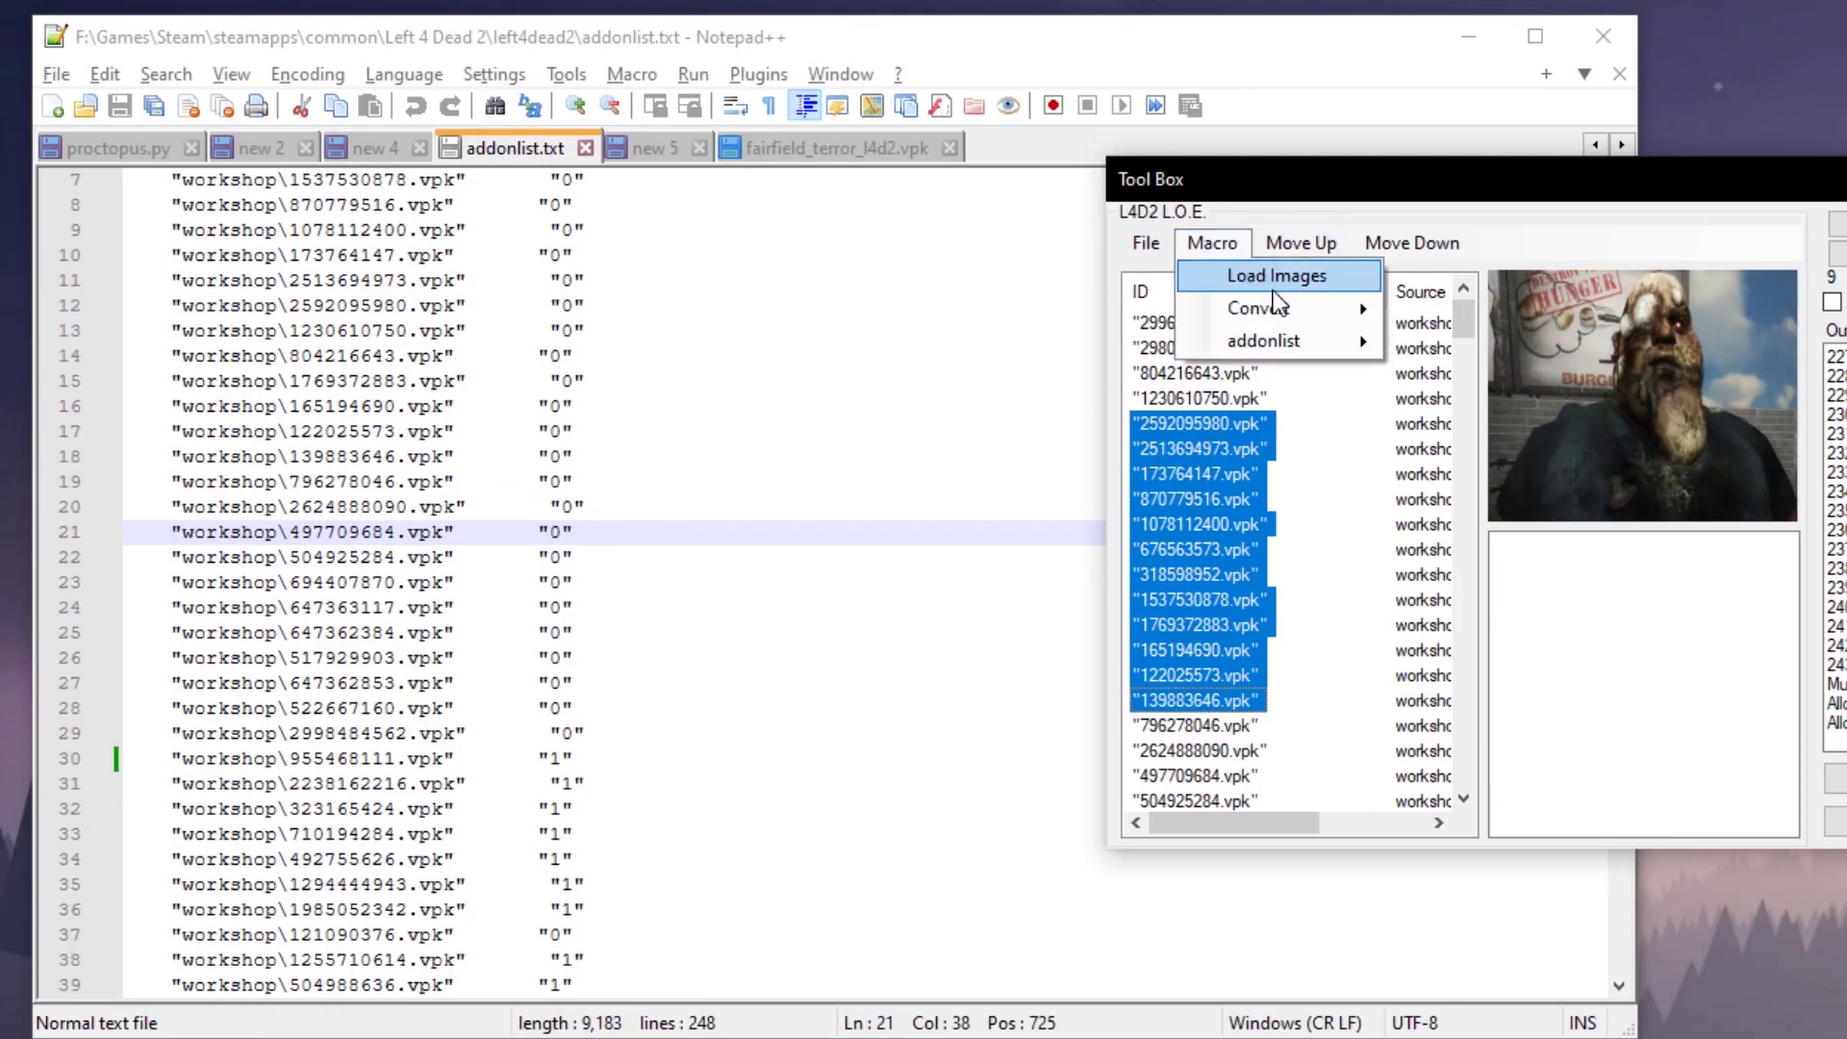
{"action": "mouse_move", "coordinate": [1302, 317]}
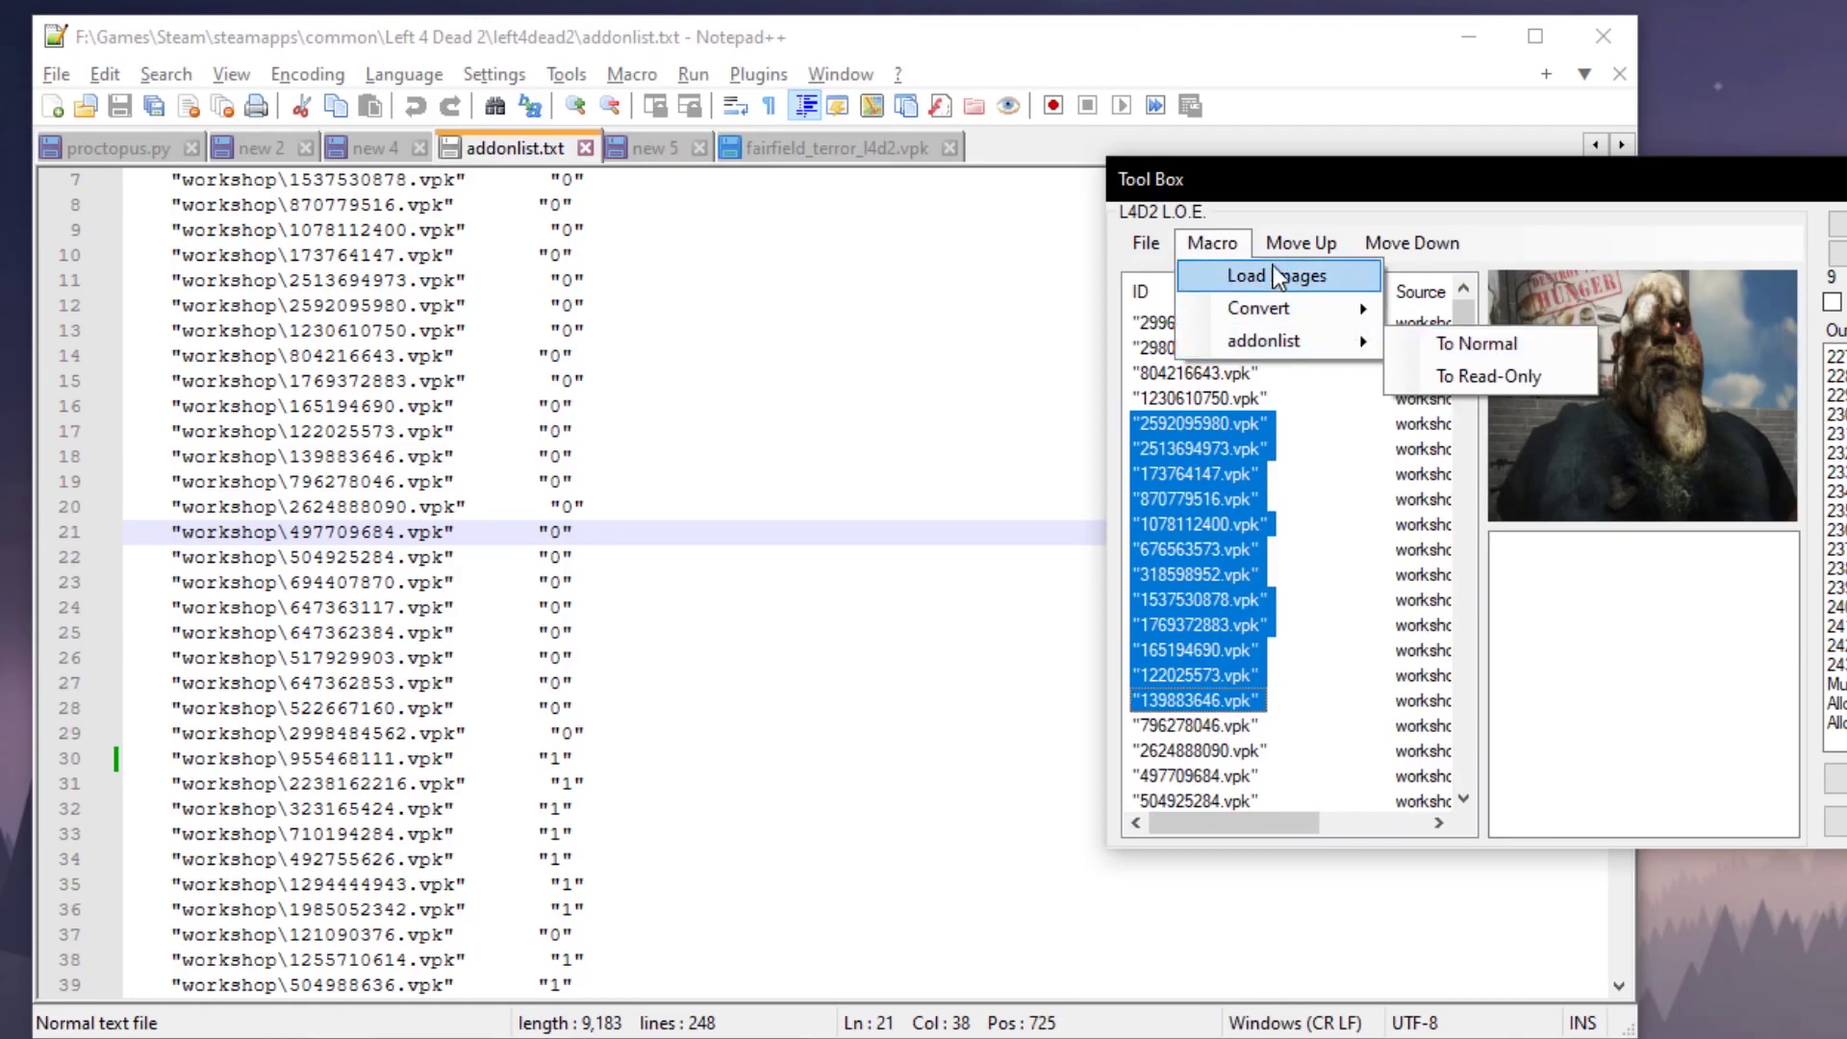
{"action": "mouse_move", "coordinate": [1256, 337]}
{"action": "mouse_move", "coordinate": [1138, 258]}
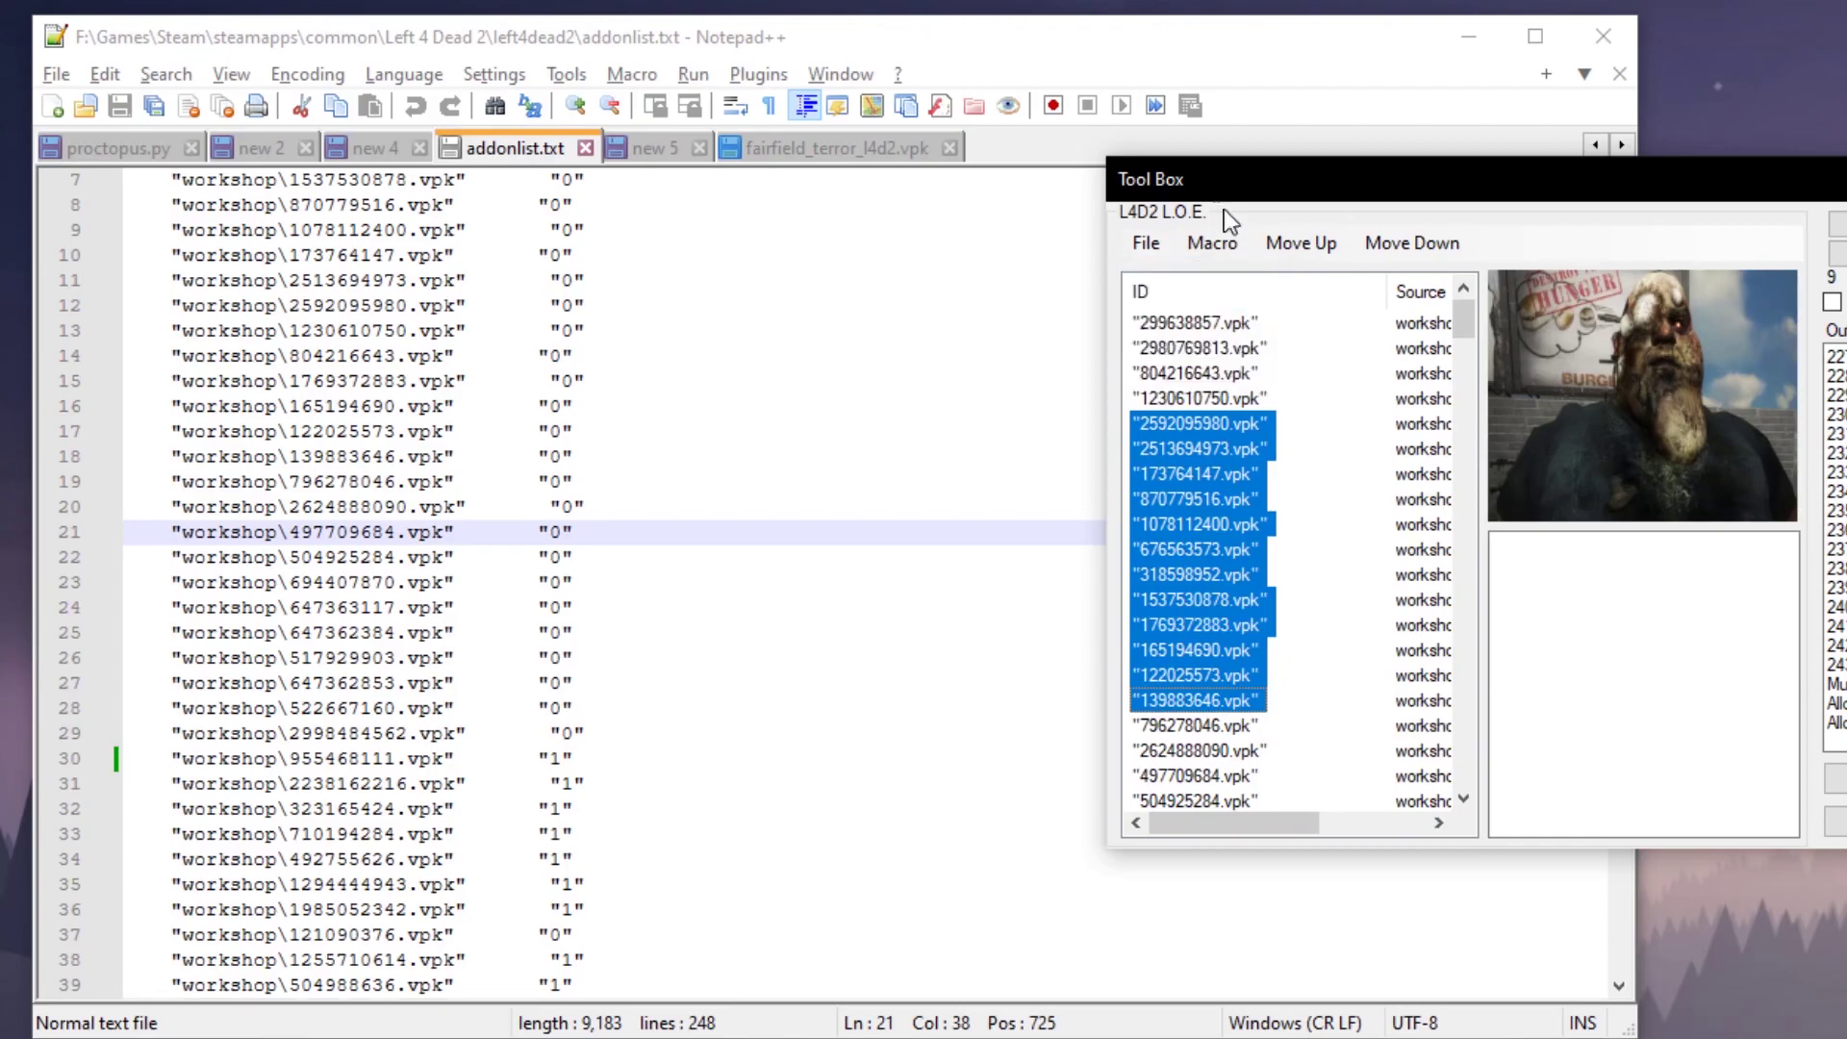
{"action": "left_click", "coordinate": [1214, 244]}
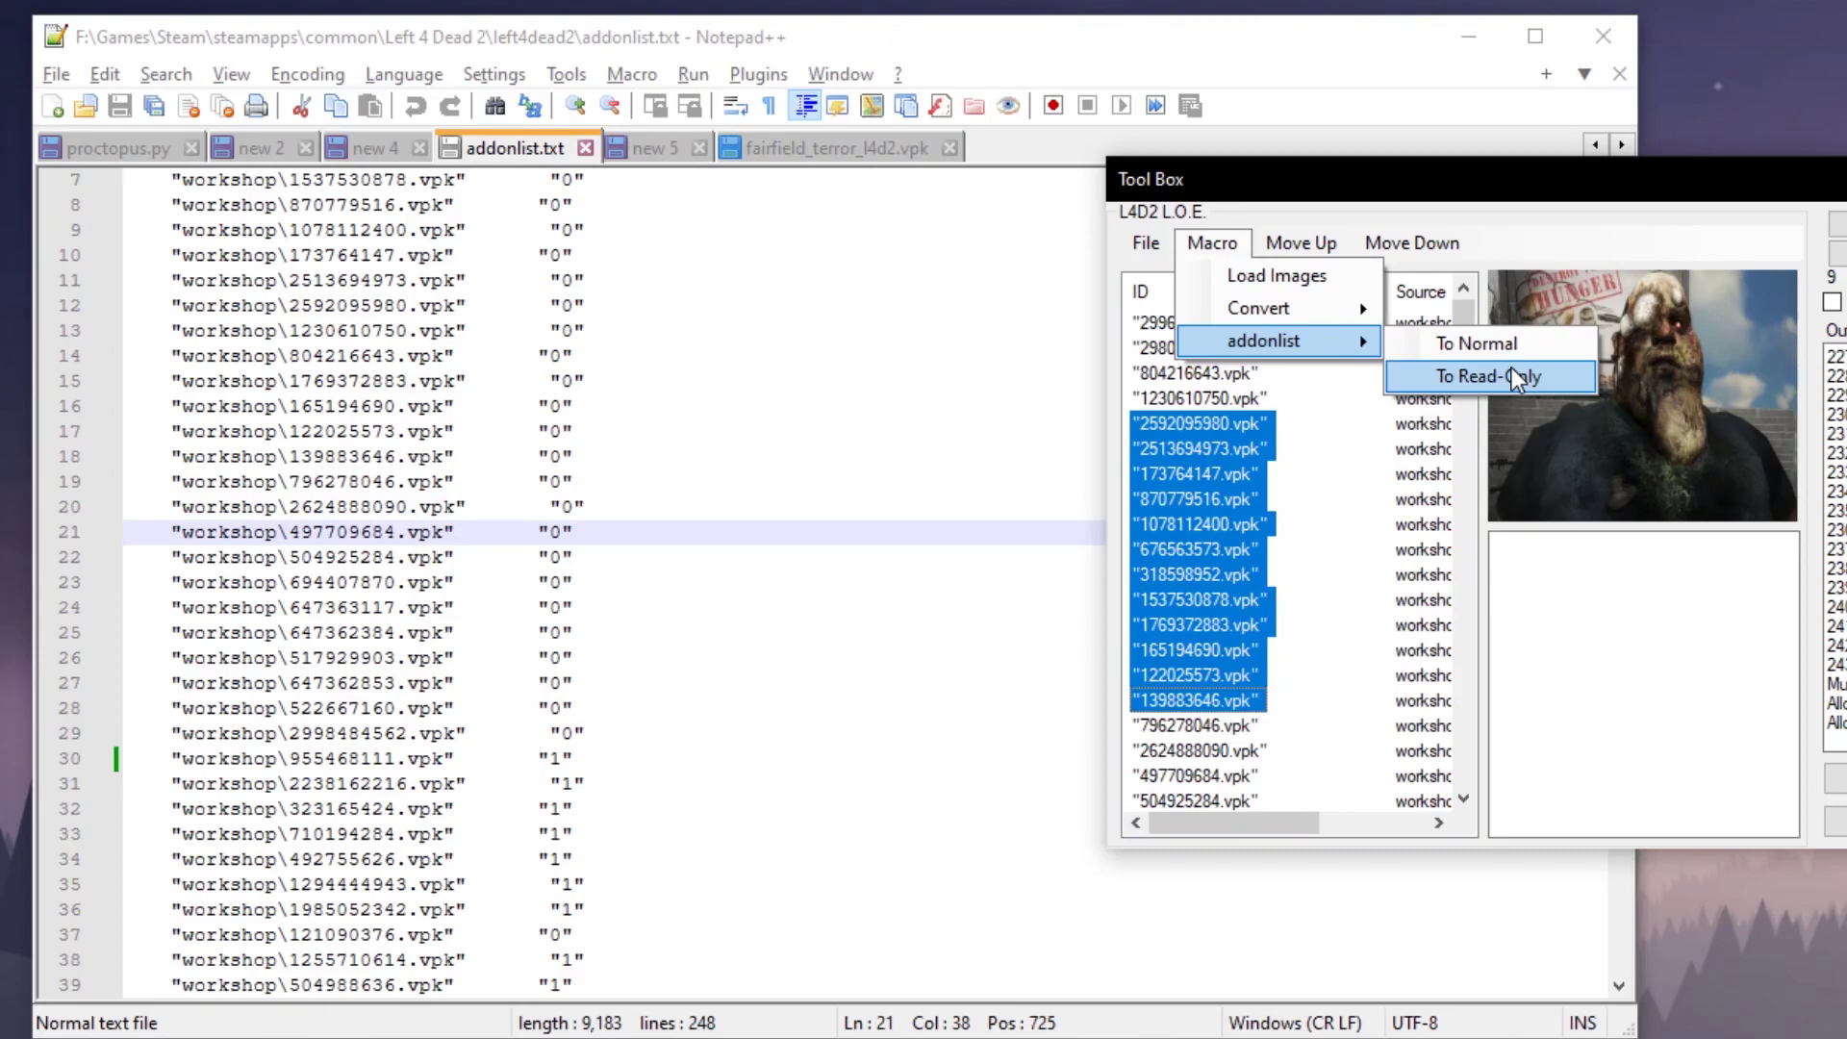
- Apply Macro > addonlist > To Read-Only to the addonlist file
{"action": "left_click", "coordinate": [1510, 370]}
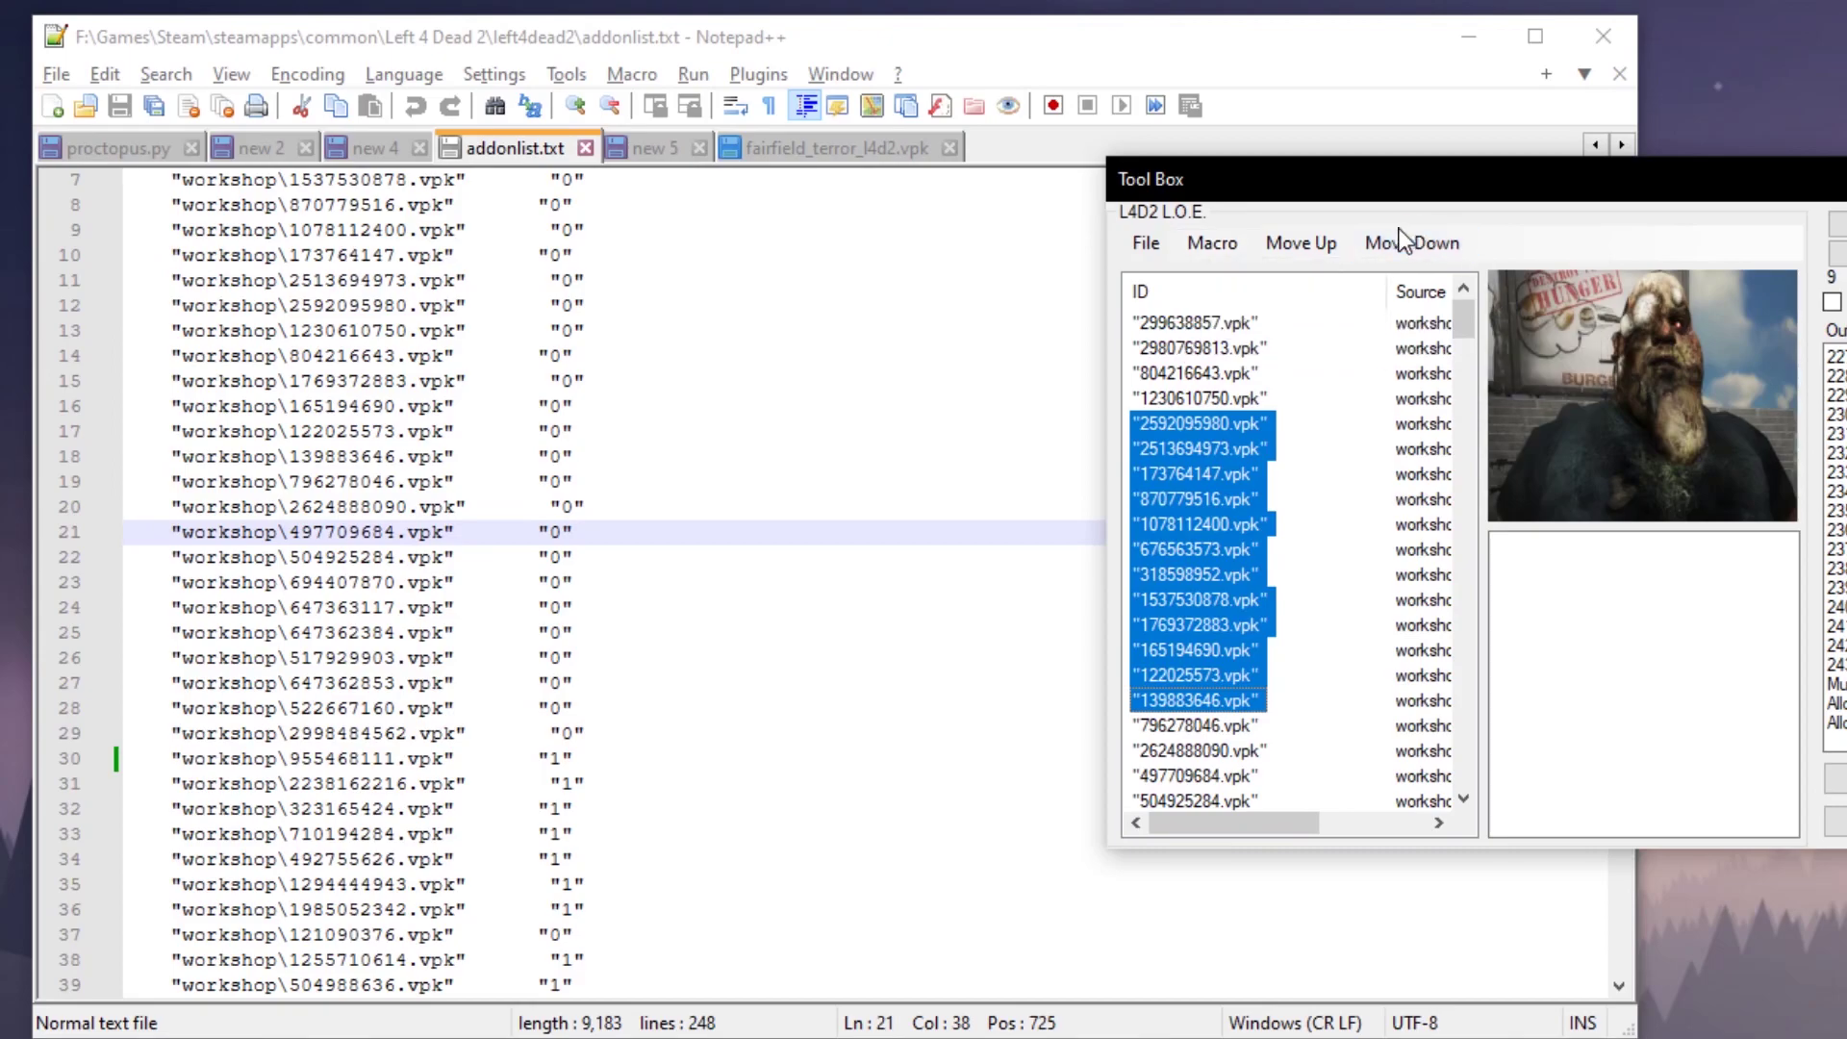
{"action": "left_click", "coordinate": [1233, 249]}
{"action": "left_click", "coordinate": [1232, 249]}
{"action": "left_click", "coordinate": [1232, 248]}
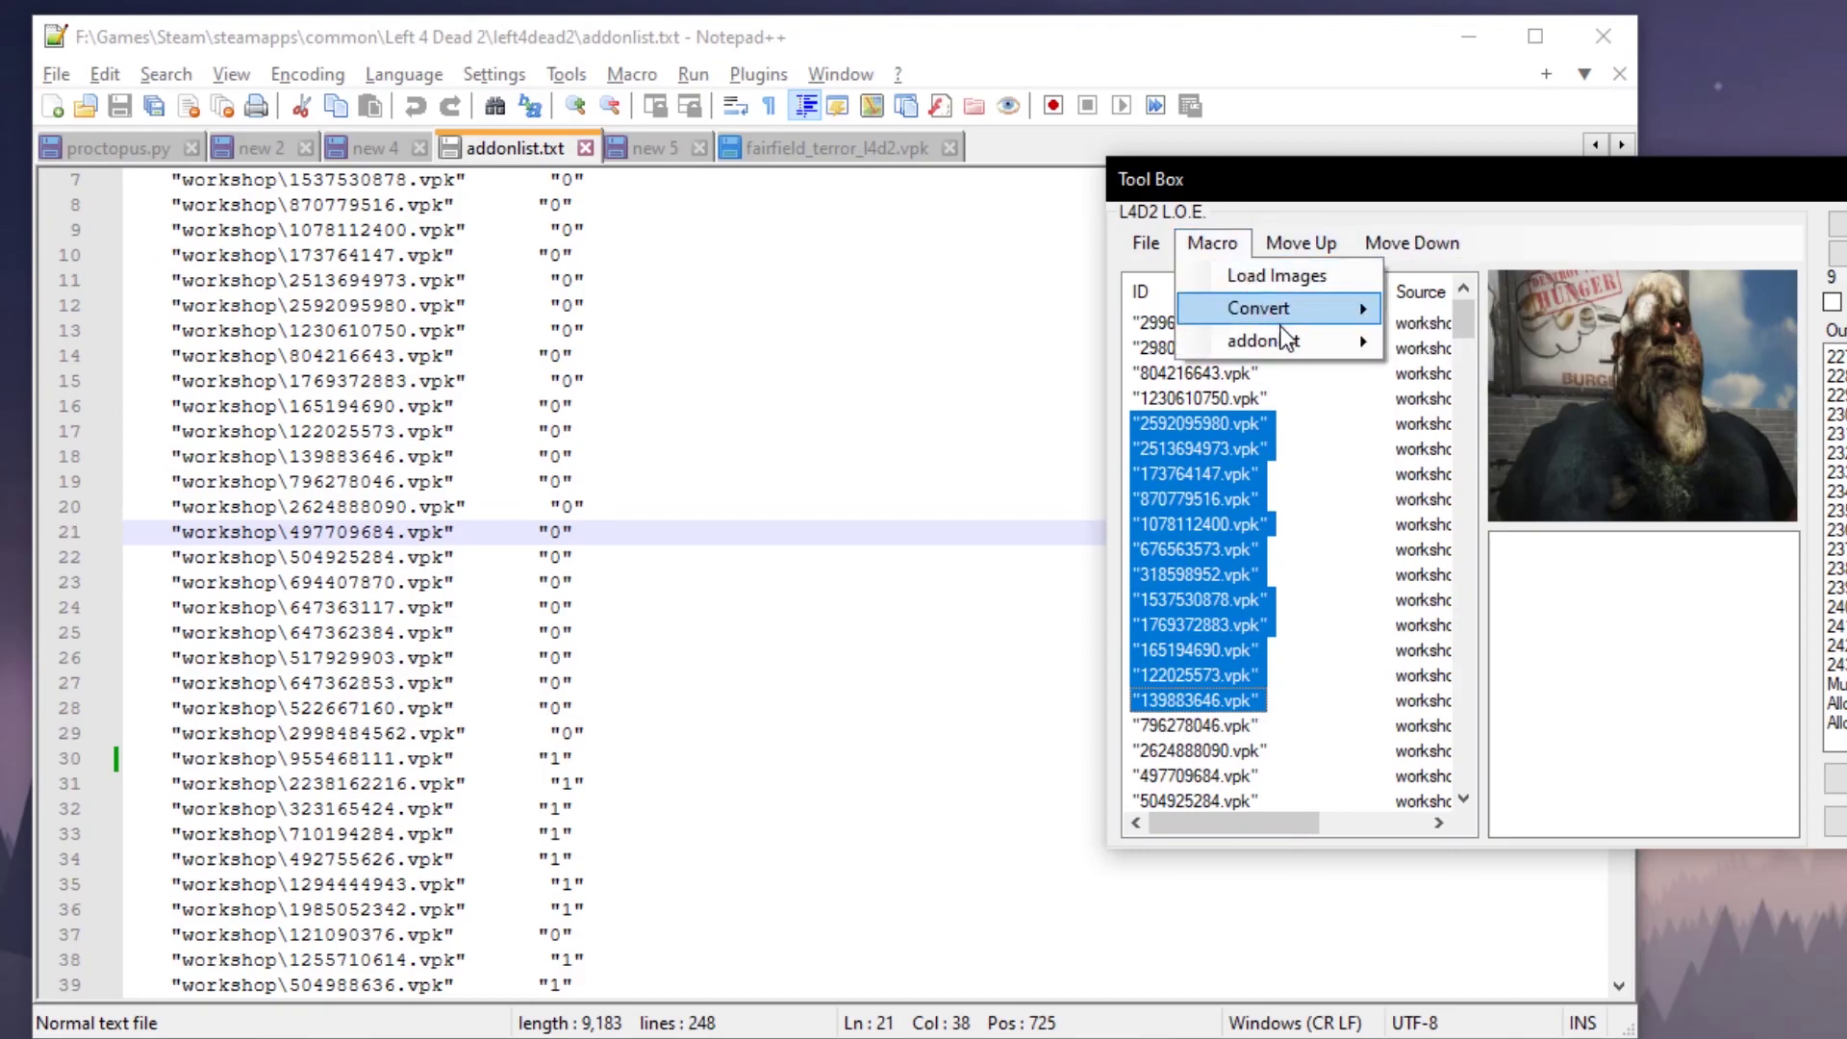
{"action": "left_click", "coordinate": [1212, 242]}
{"action": "left_click", "coordinate": [1172, 244]}
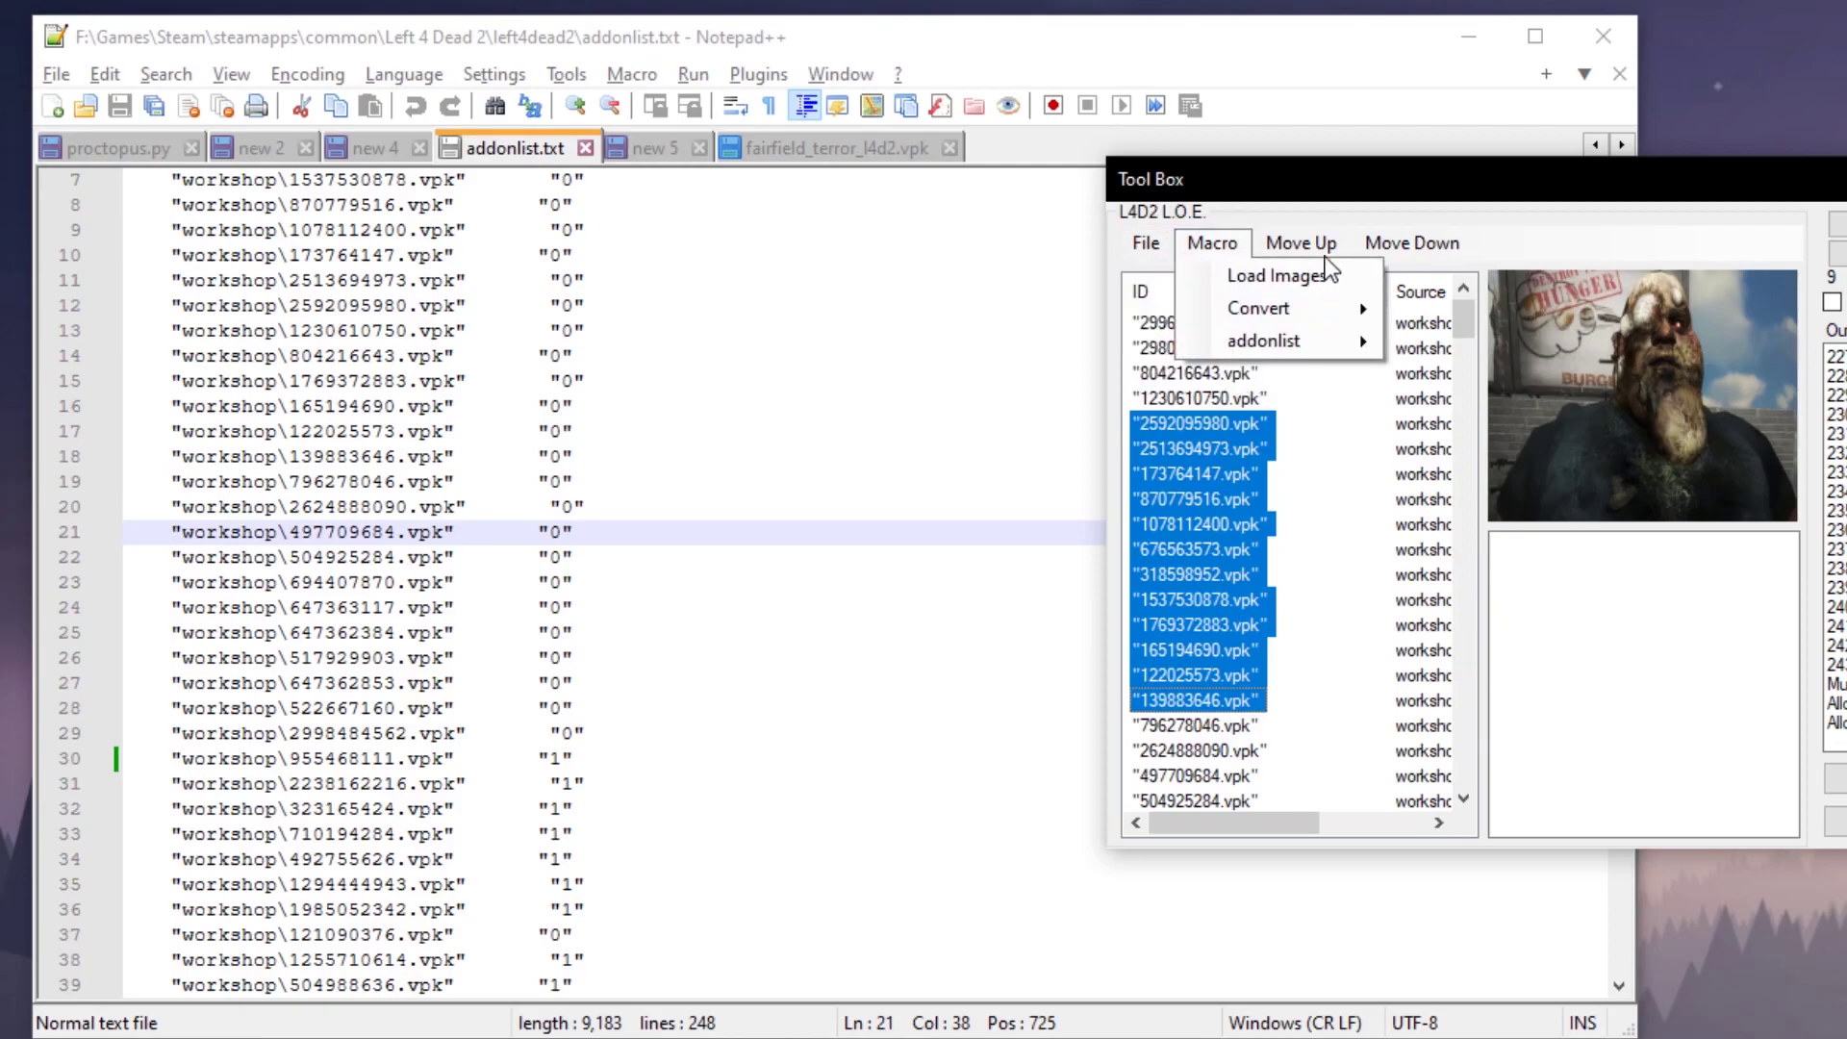
{"action": "left_click", "coordinate": [1424, 252]}
{"action": "left_click", "coordinate": [1193, 399]}
{"action": "left_click", "coordinate": [1181, 448]}
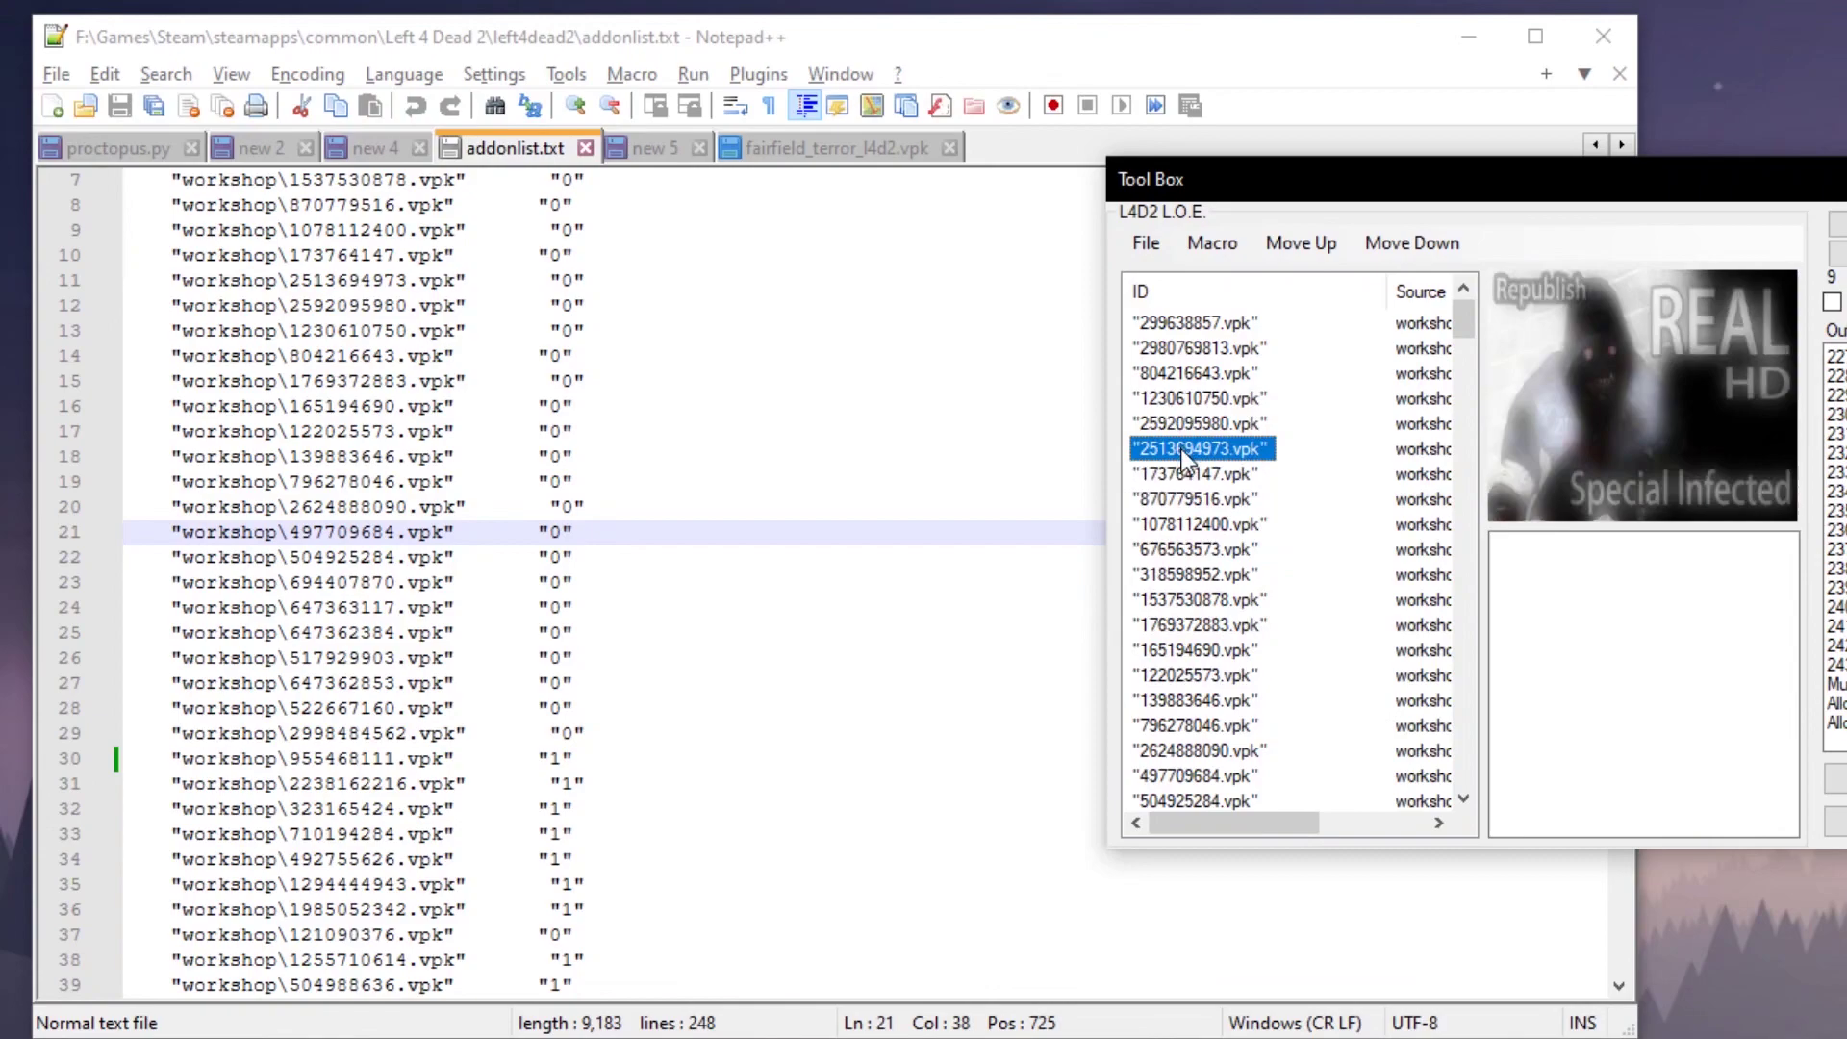
{"action": "left_click", "coordinate": [1191, 394]}
{"action": "left_click", "coordinate": [1193, 350]}
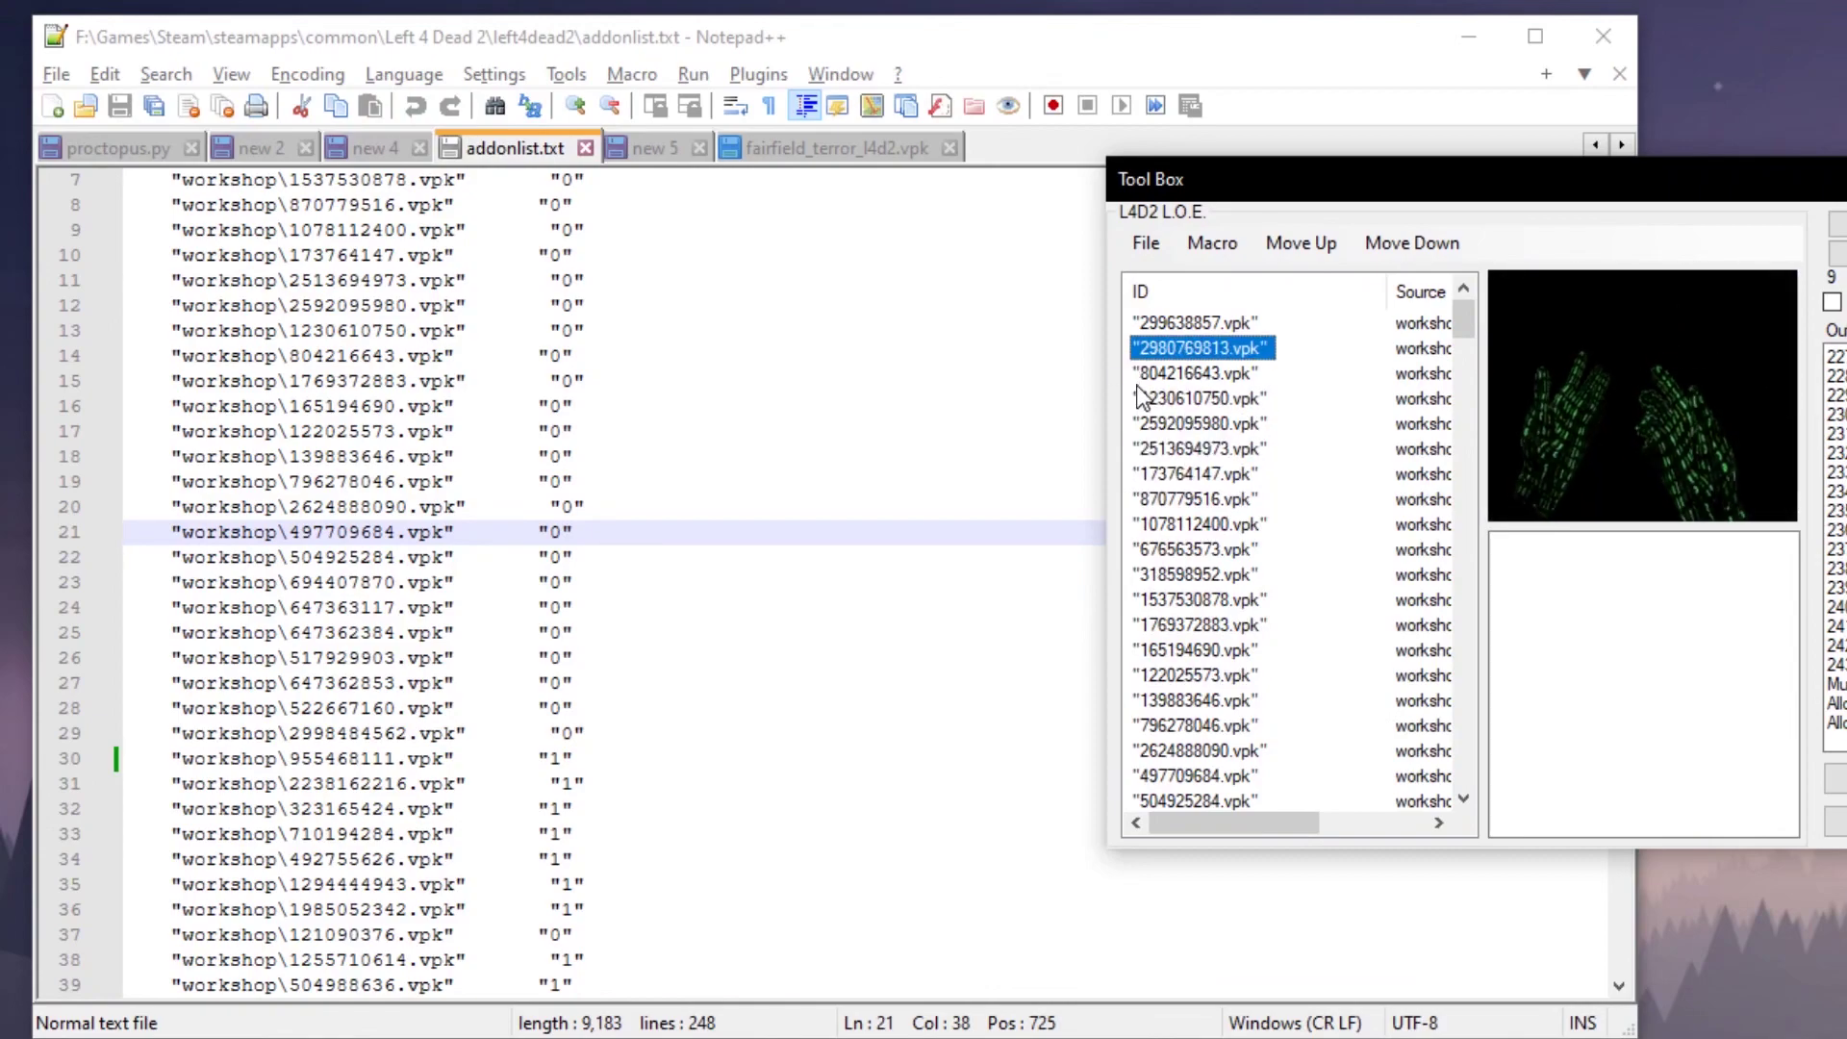